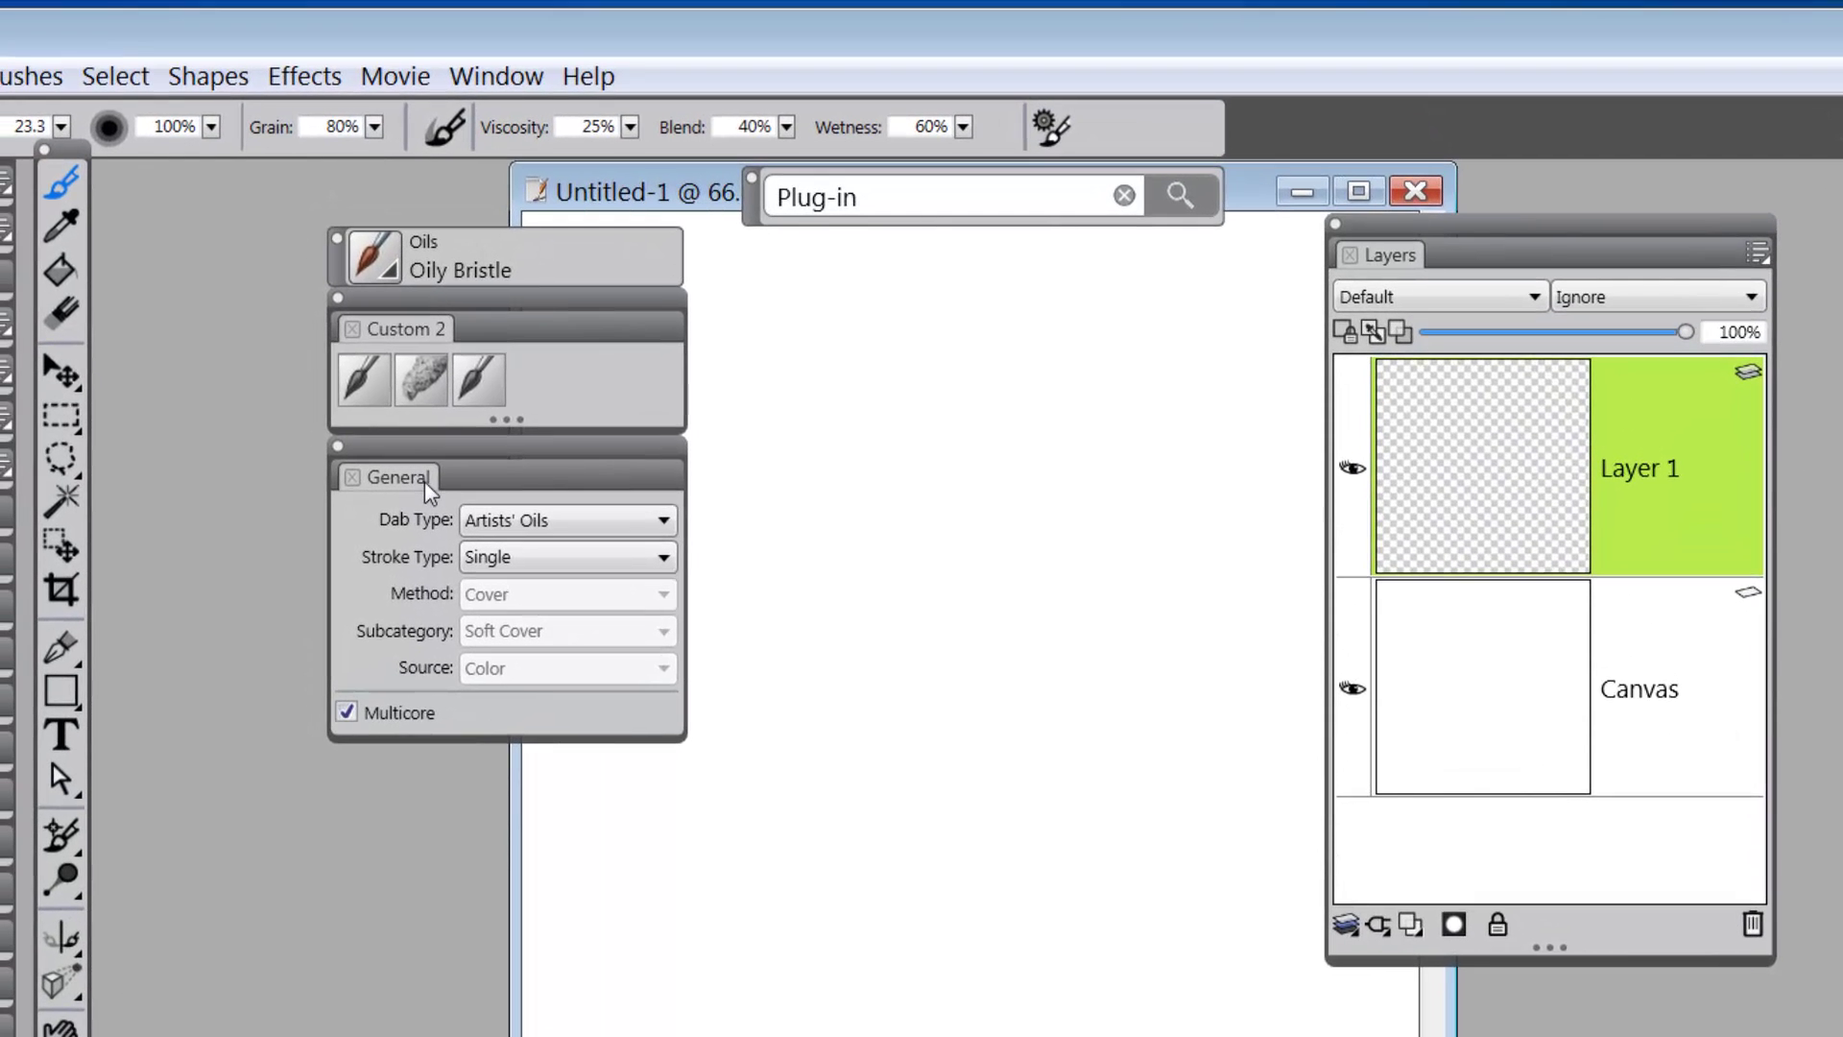
click(514, 81)
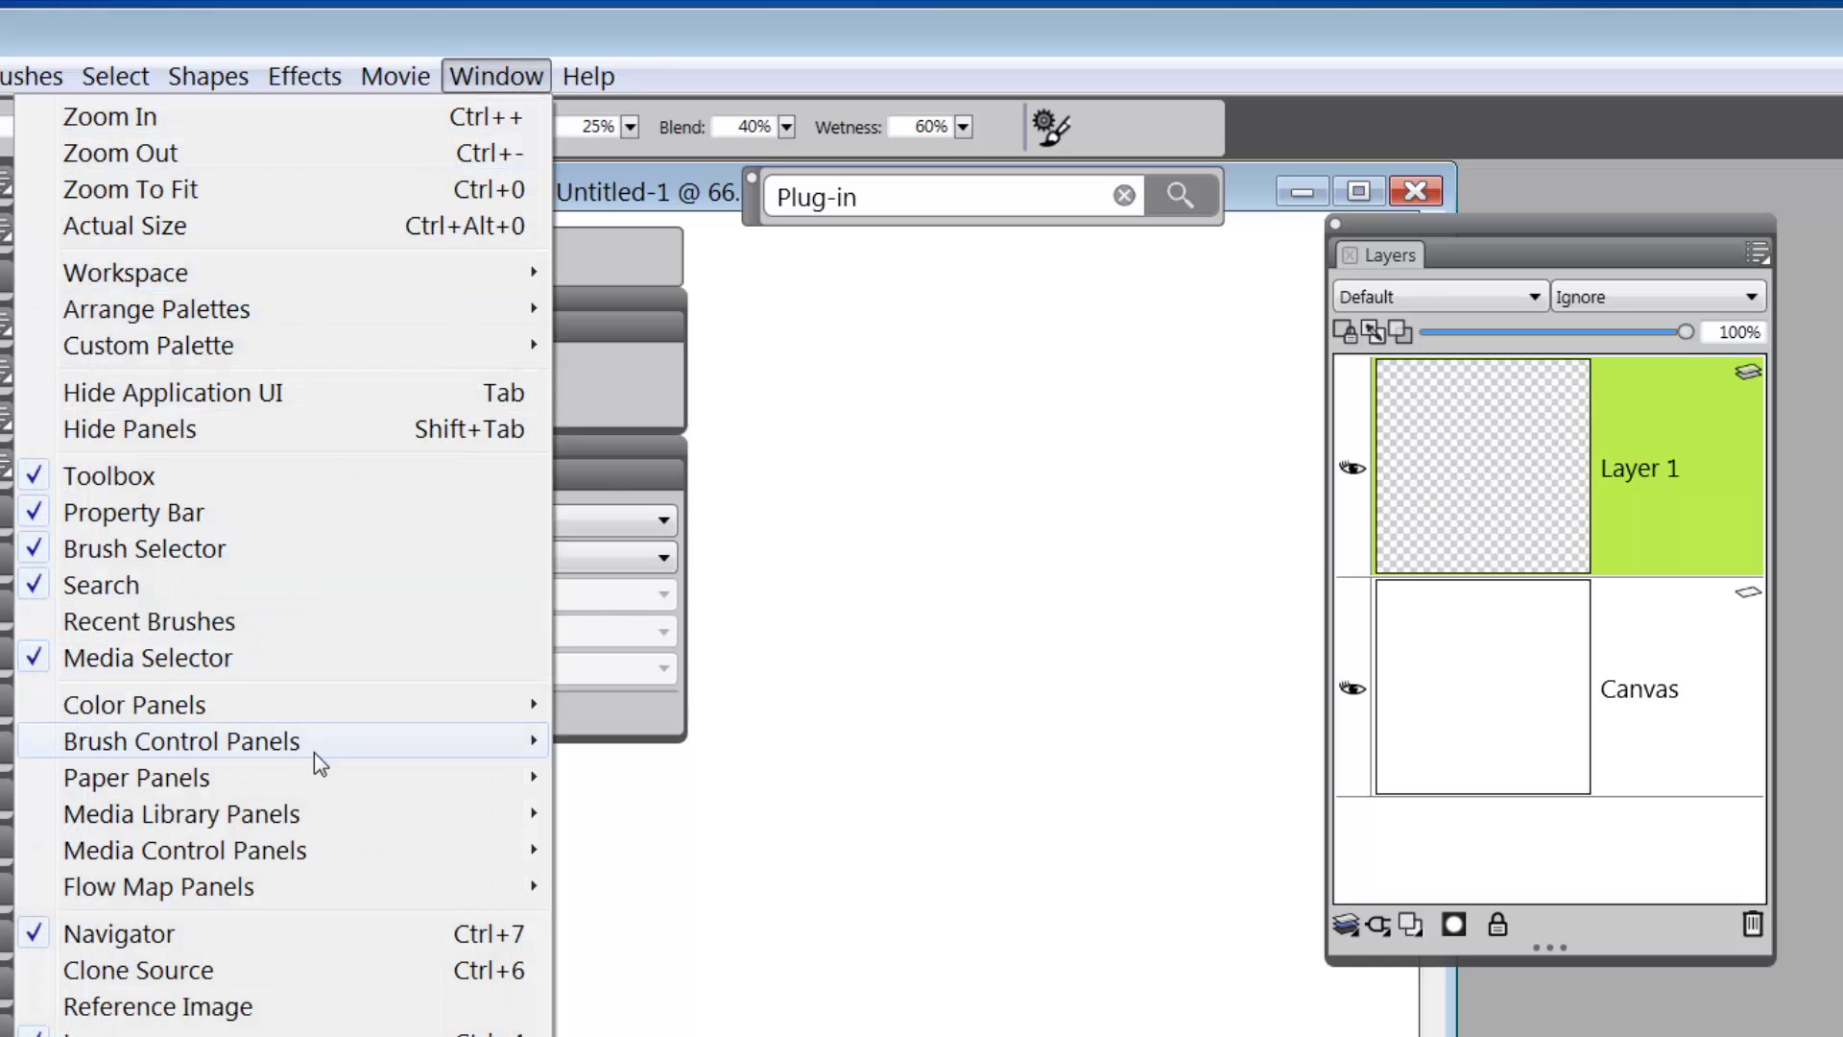
mouse_move(327, 756)
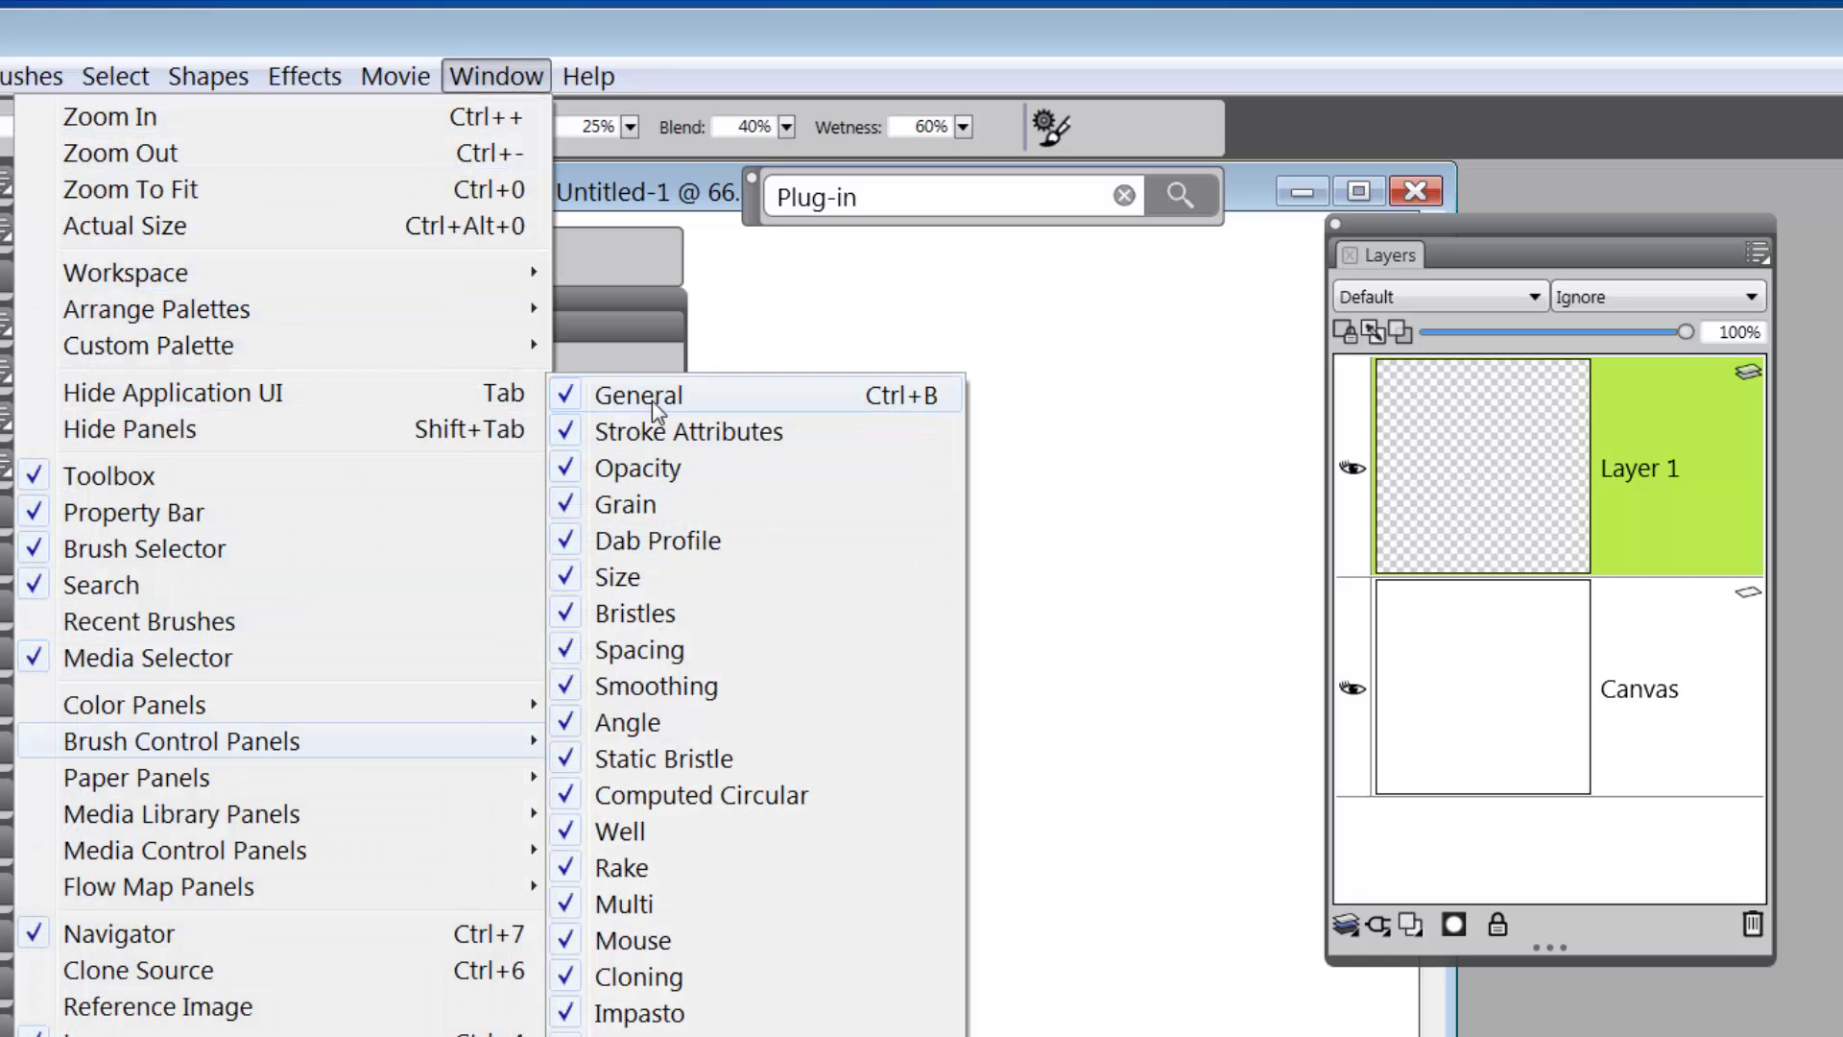
click(715, 237)
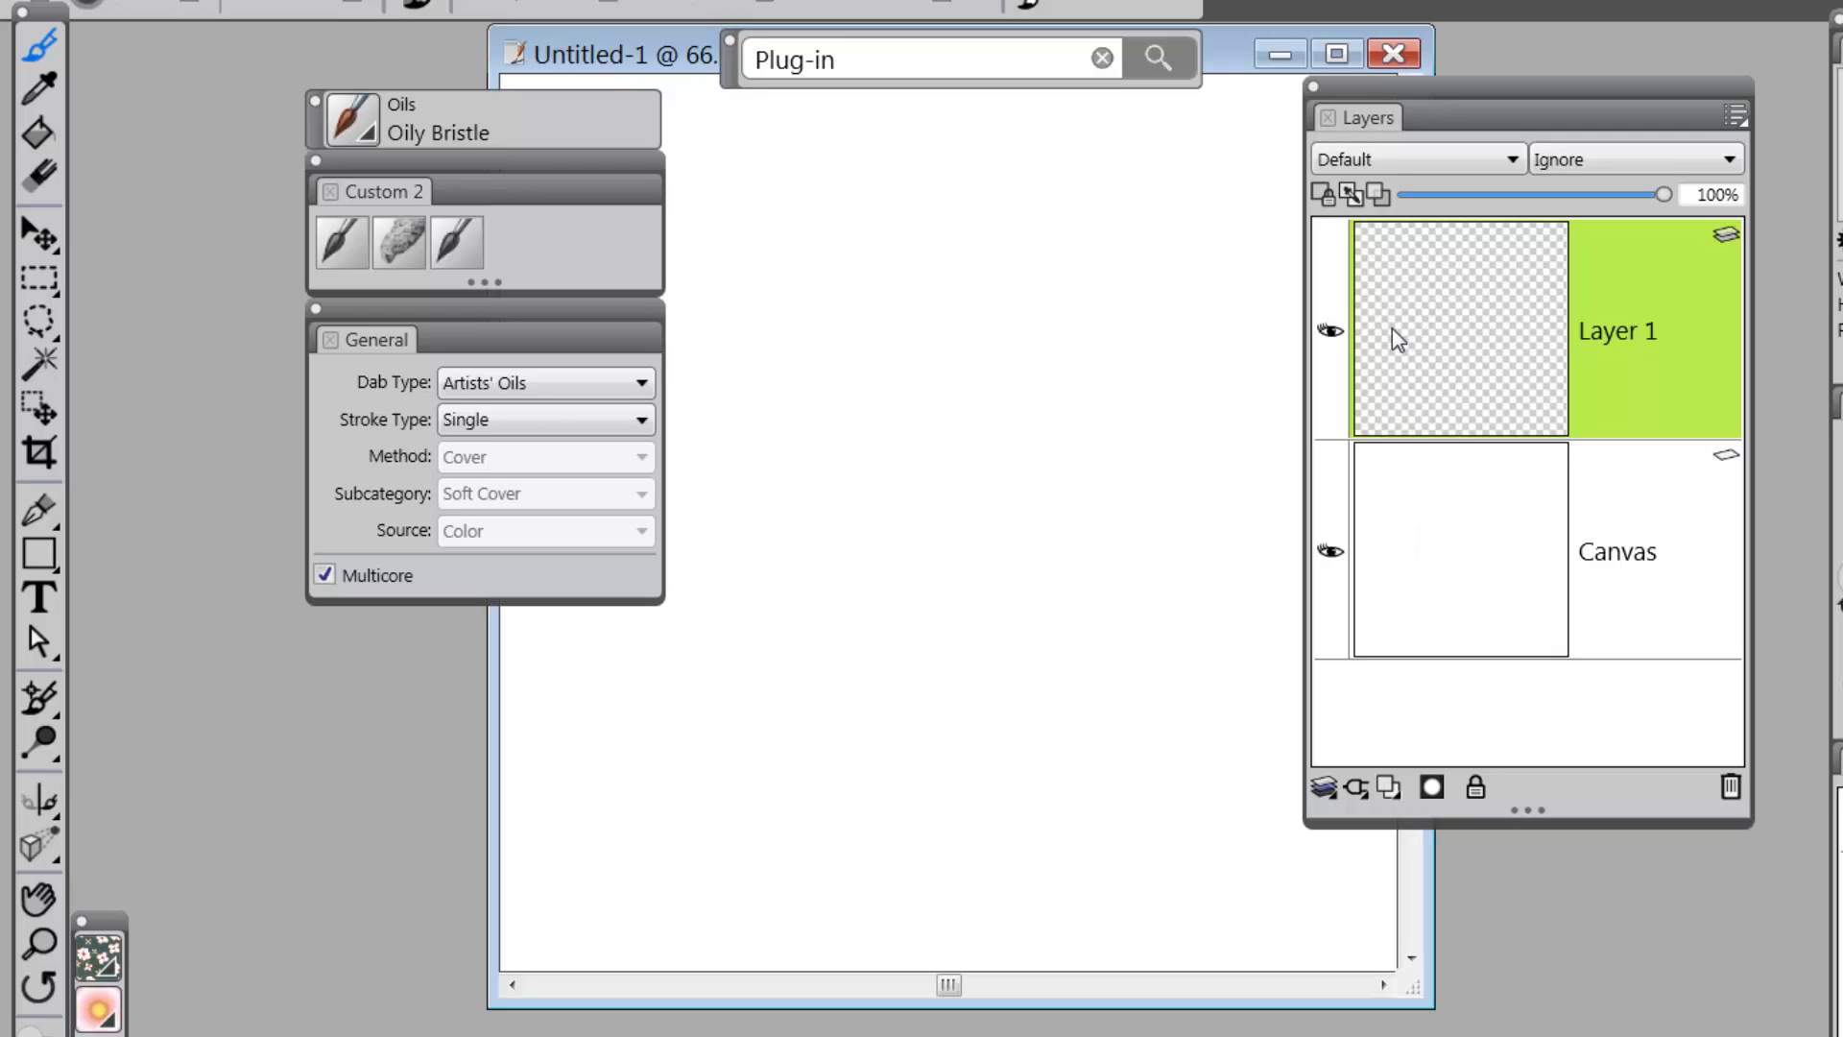
Step: Paint a few blue test strokes with the Oily Bristle brush on Layer 1, in the upper middle of the page
click(1608, 497)
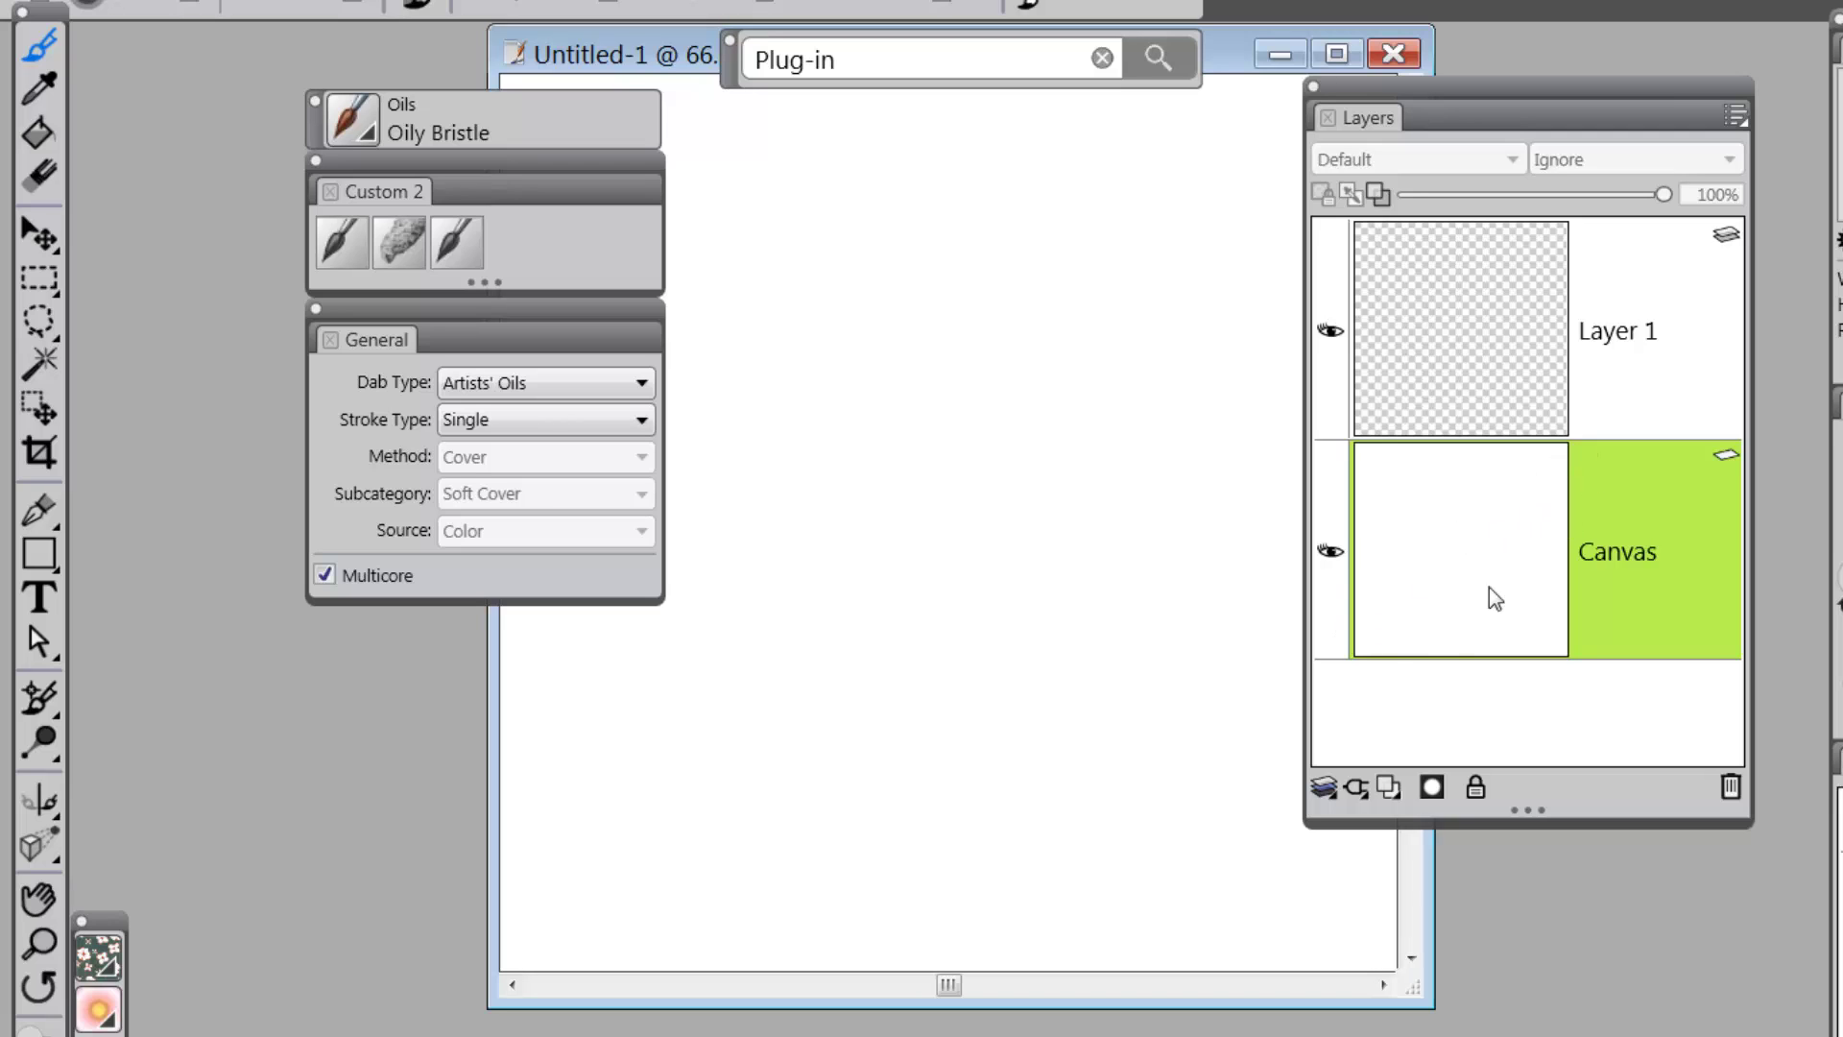
click(1667, 306)
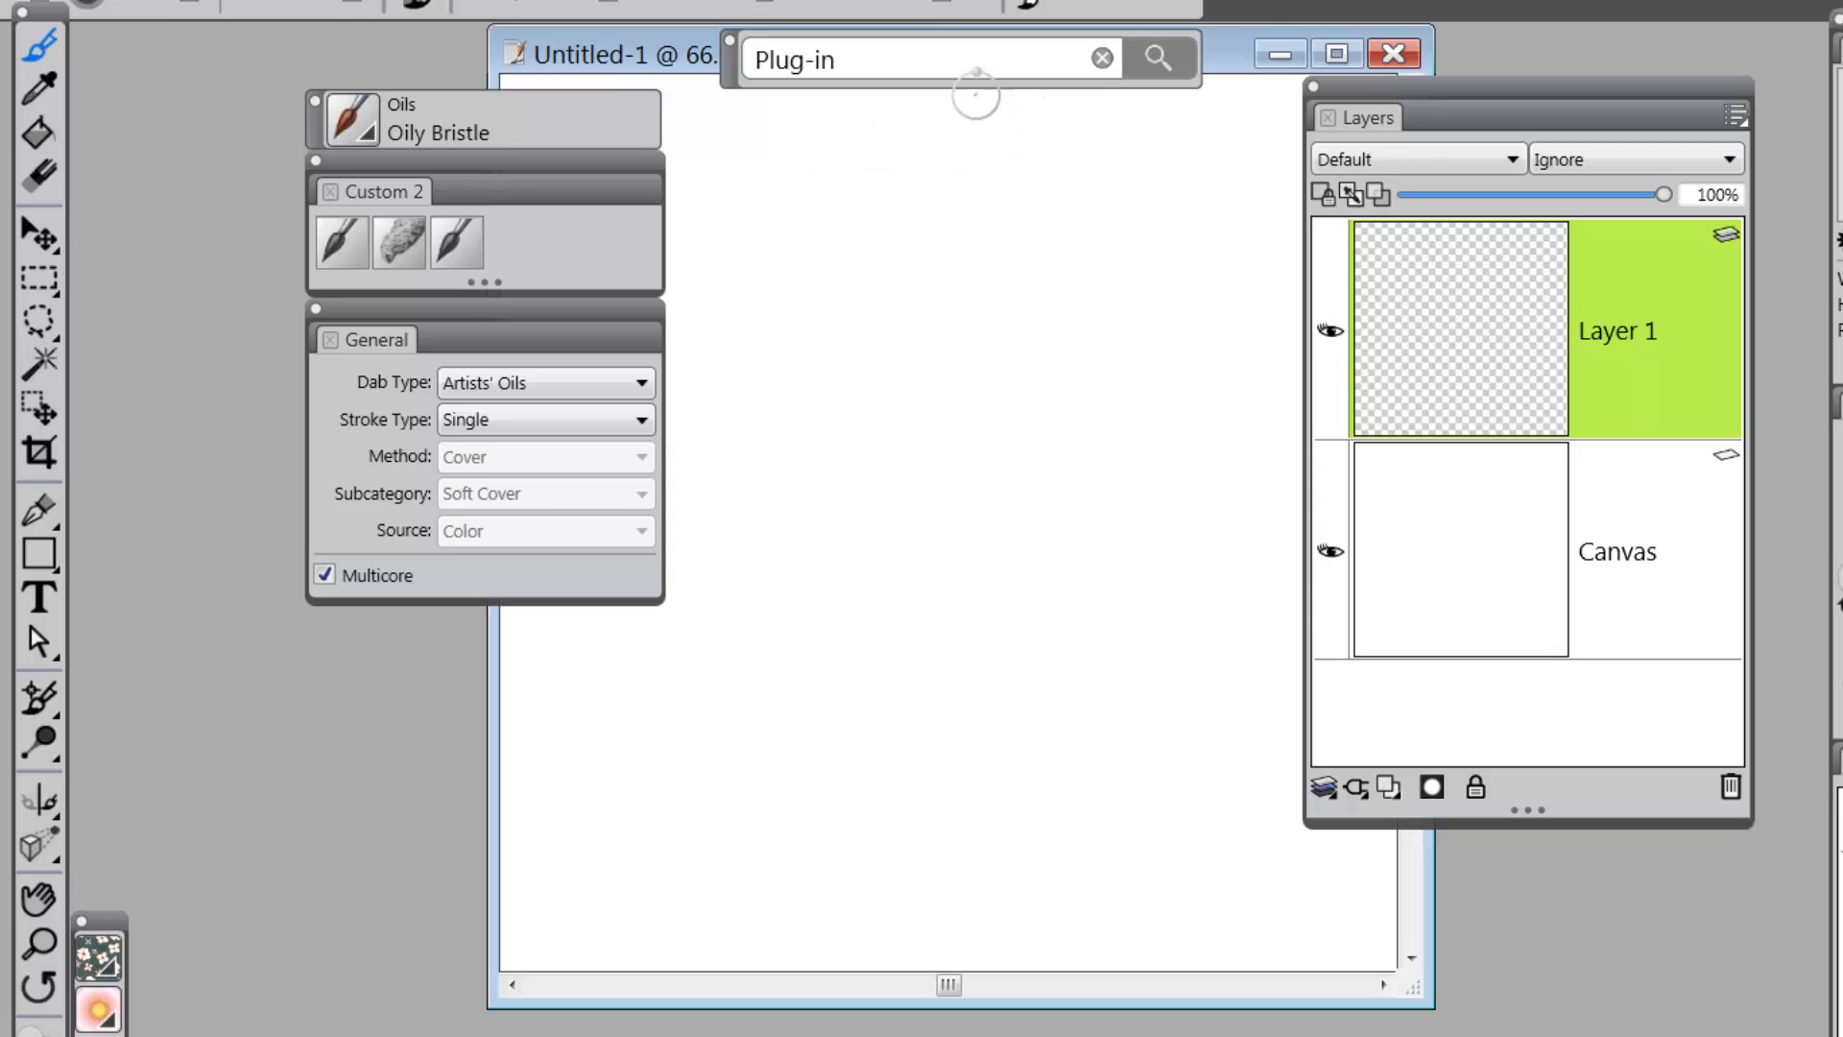
drag(986, 246, 864, 461)
drag(1055, 225, 926, 413)
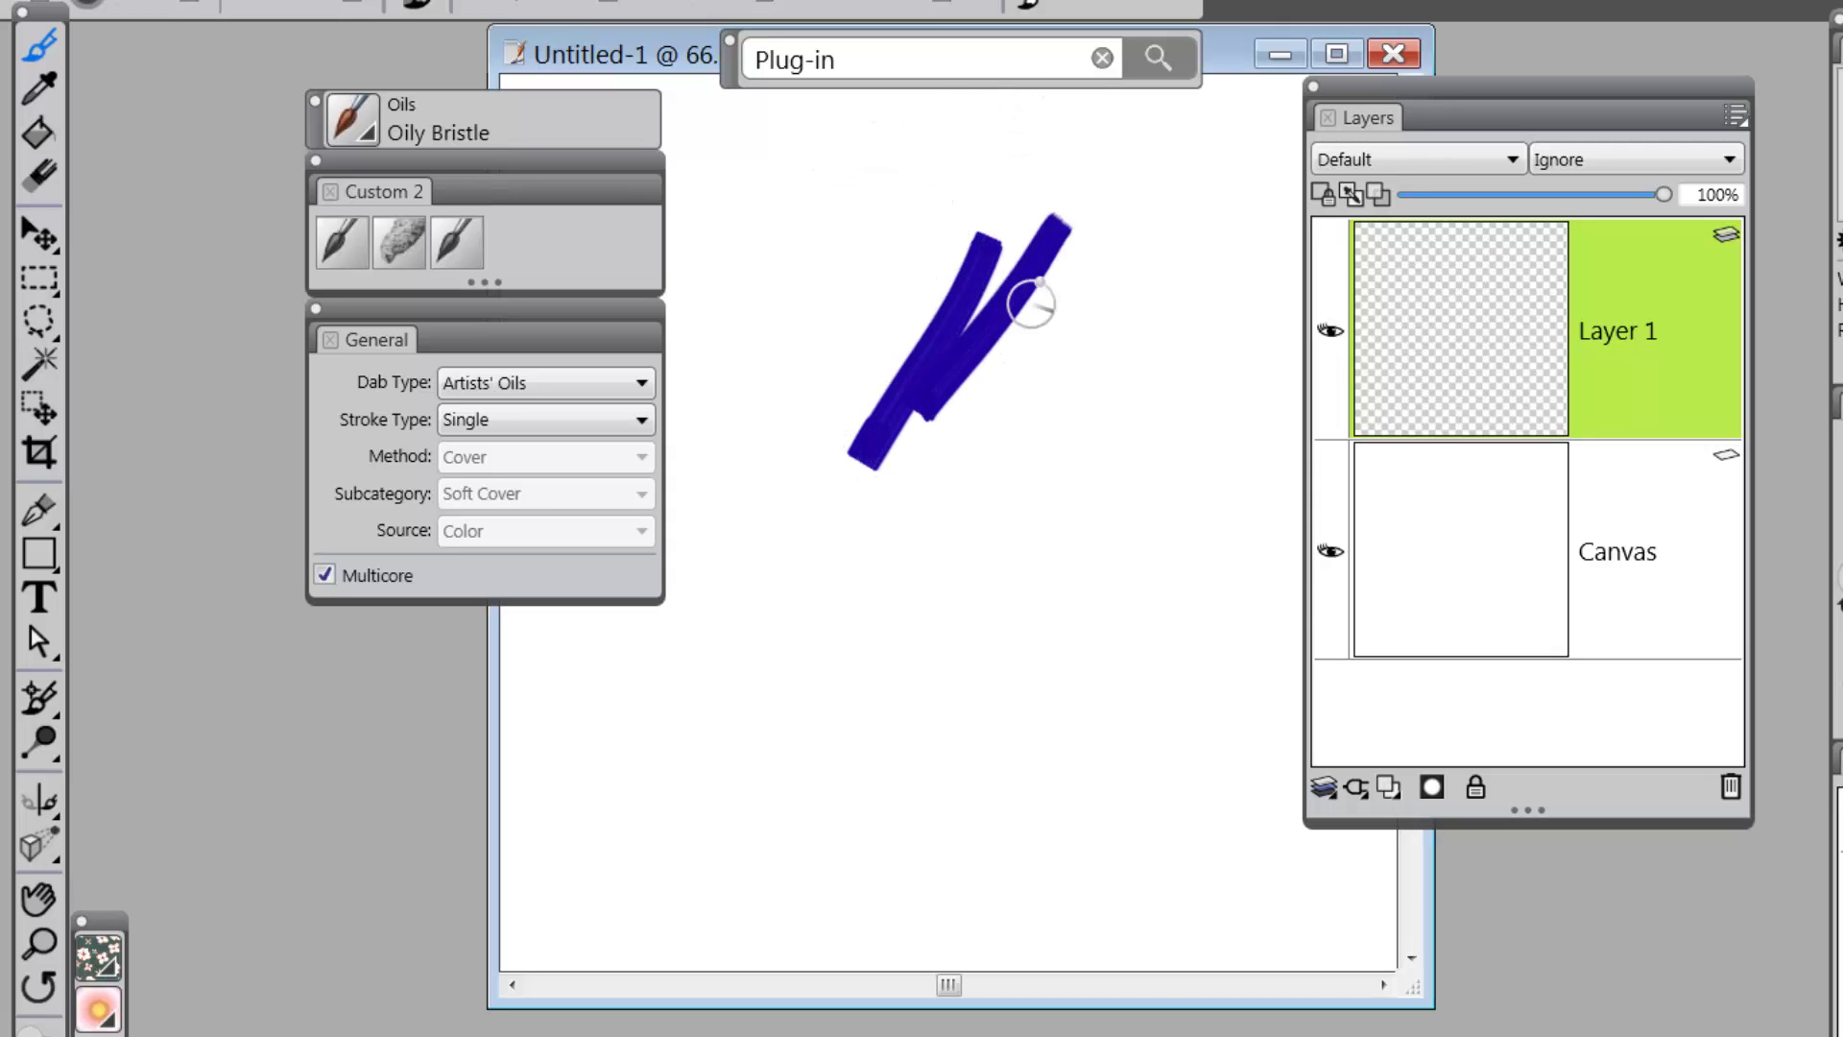
mouse_move(1070, 279)
mouse_down()
mouse_move(950, 408)
mouse_move(1140, 376)
mouse_move(1060, 485)
mouse_up()
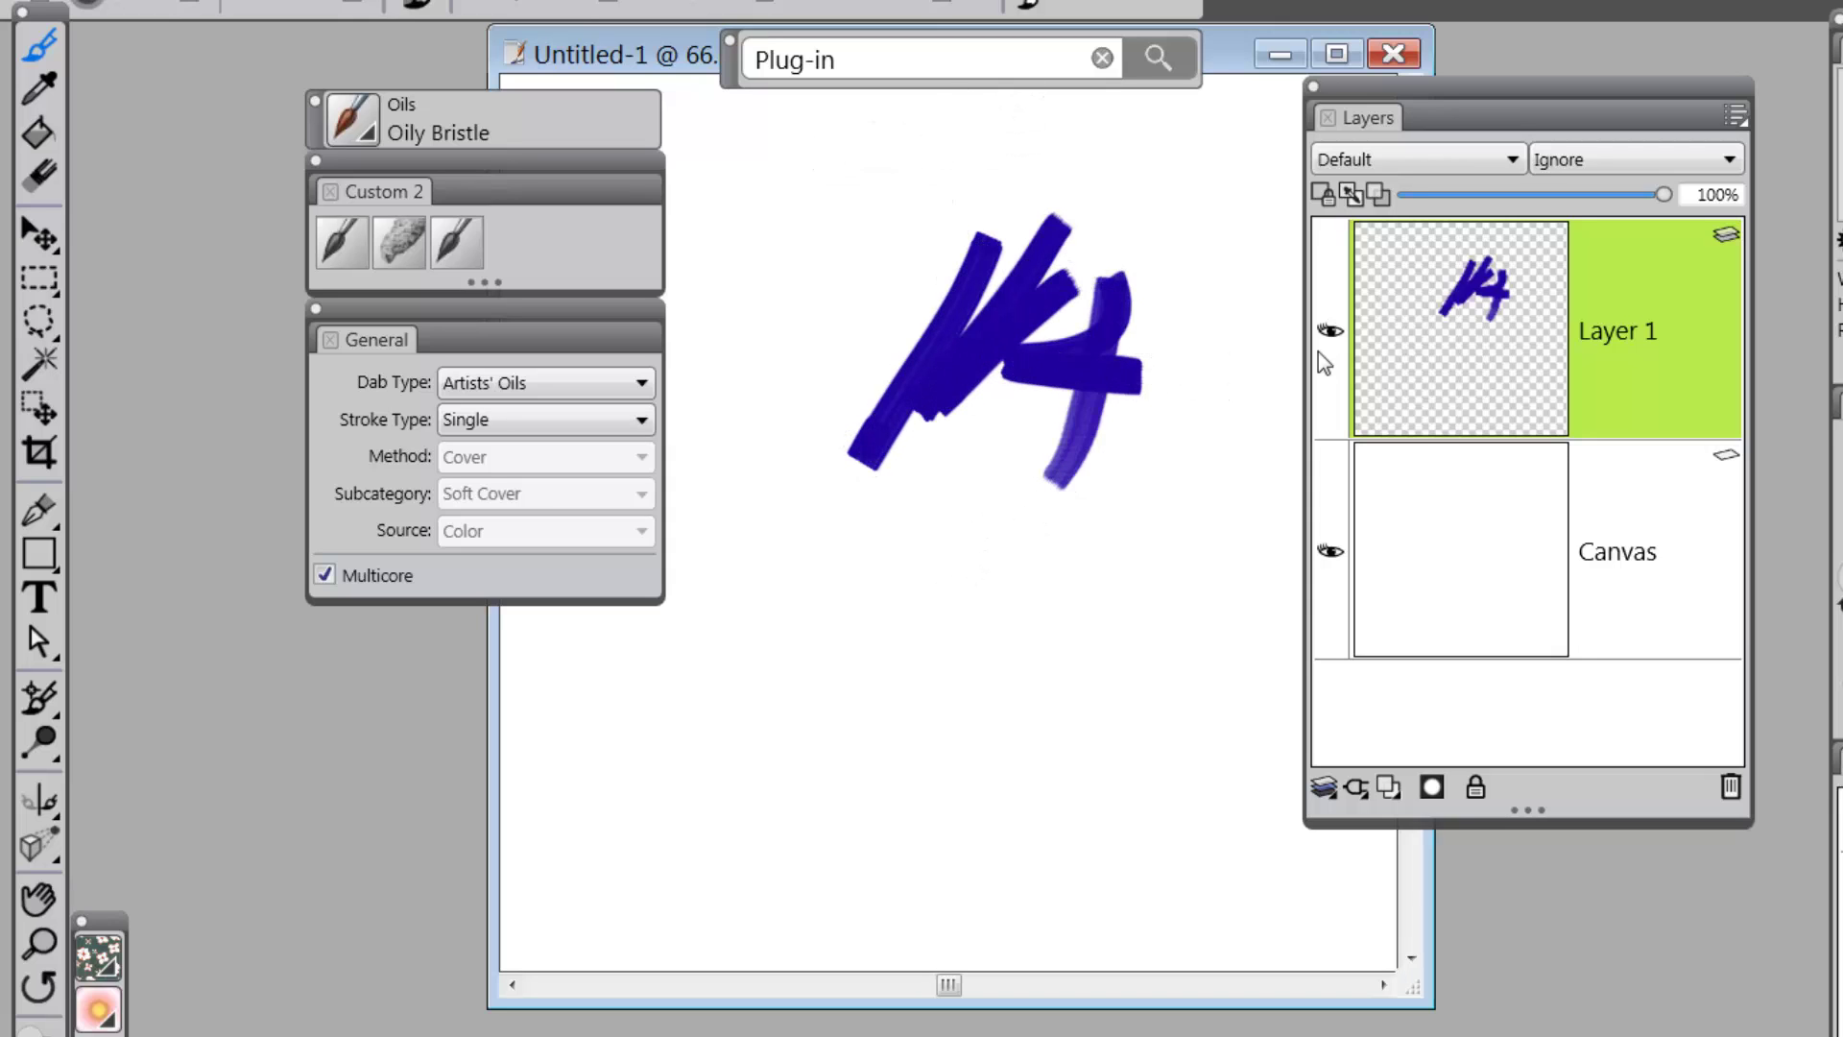
Step: Undo all the blue test strokes on Layer 1
key(ctrl+z)
key(ctrl+z)
key(ctrl+z)
key(ctrl+z)
key(ctrl+z)
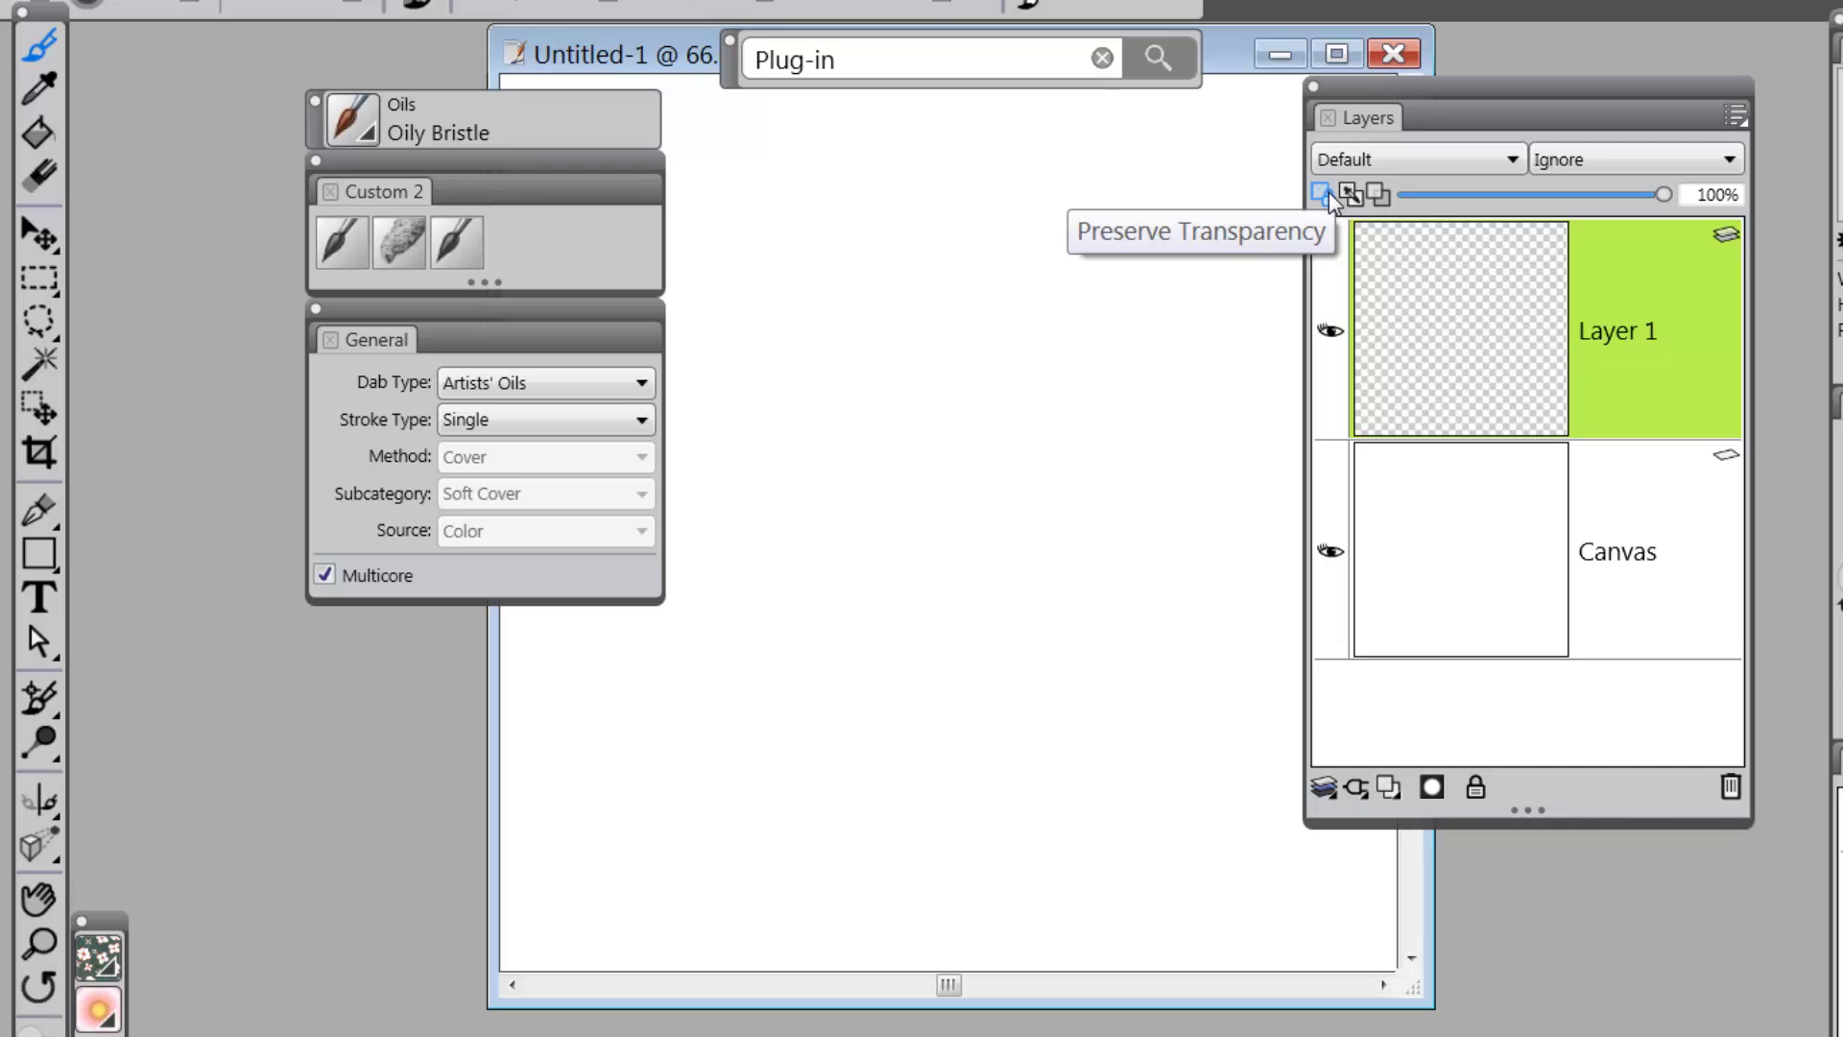
Step: Turn on Preserve Transparency for the empty Layer 1
click(1322, 193)
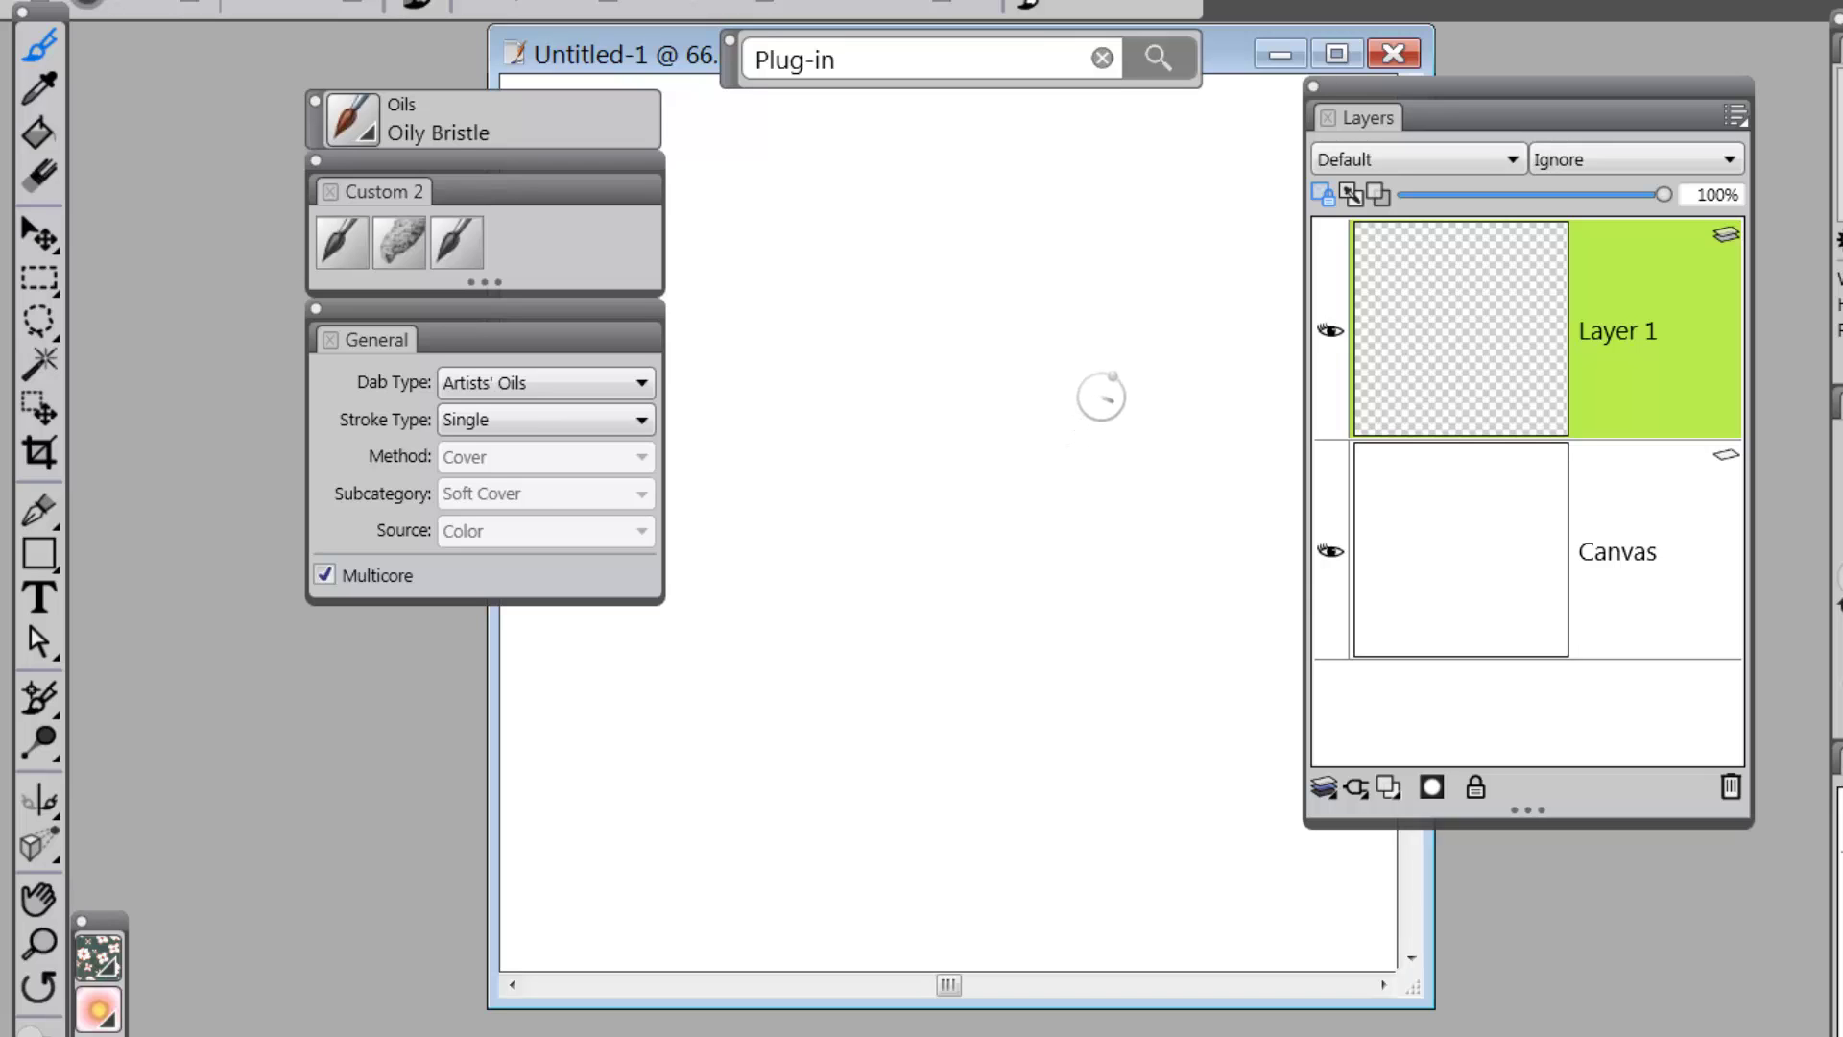
click(1322, 196)
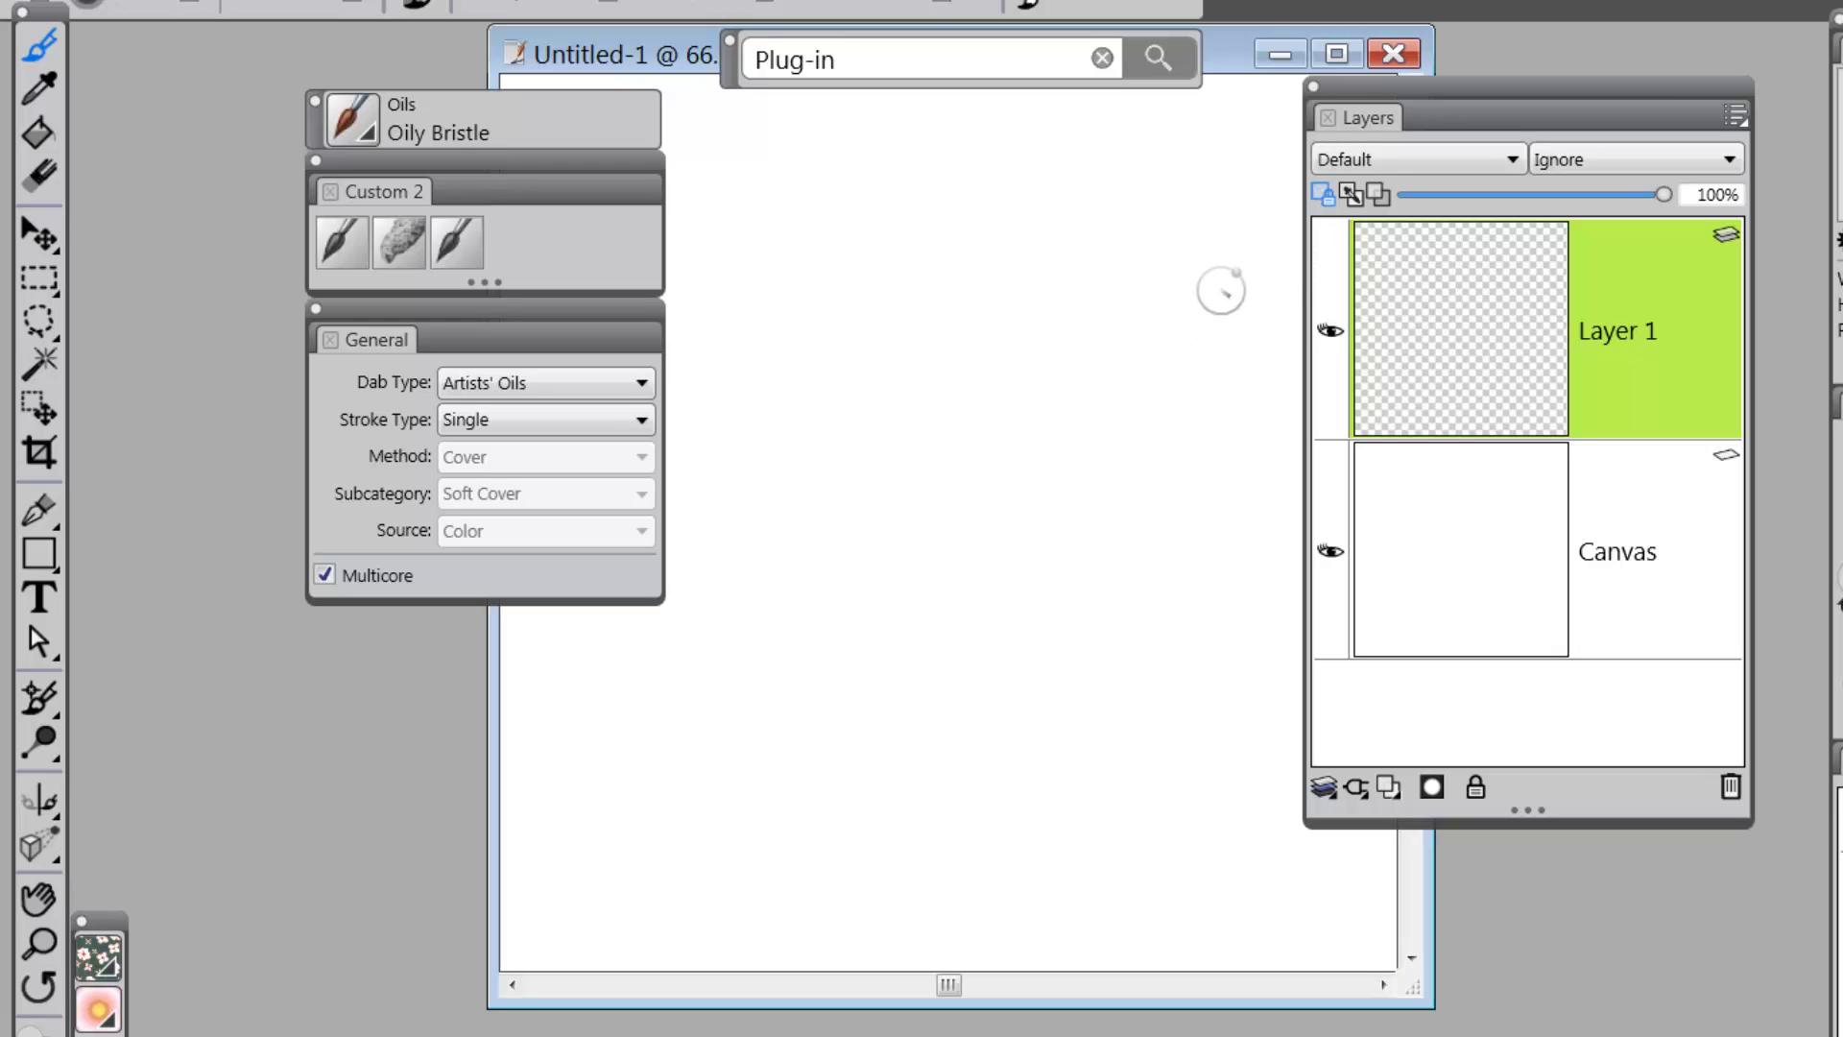
click(1361, 204)
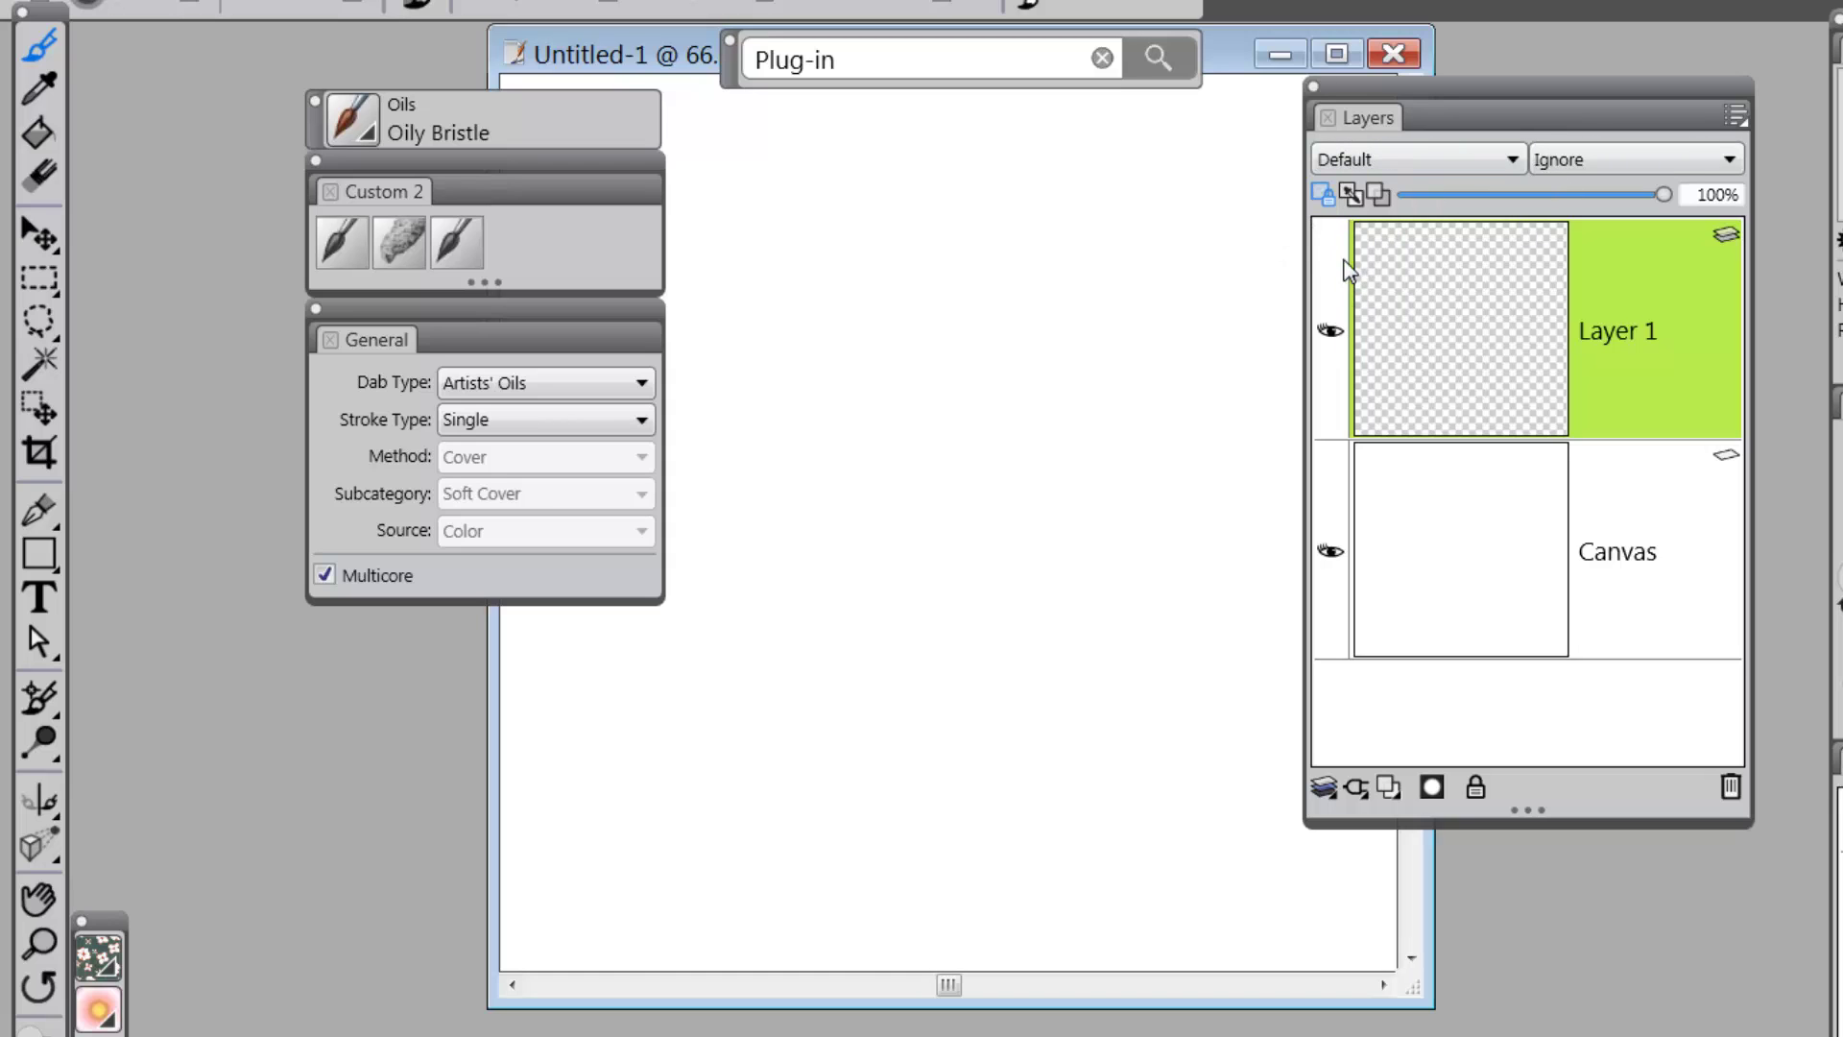
Step: Turn off Preserve Transparency on Layer 1 and paint a solid slanted blue patch in the upper middle of the page
click(1322, 194)
mouse_move(1024, 240)
mouse_down()
mouse_move(946, 418)
mouse_move(953, 464)
mouse_up()
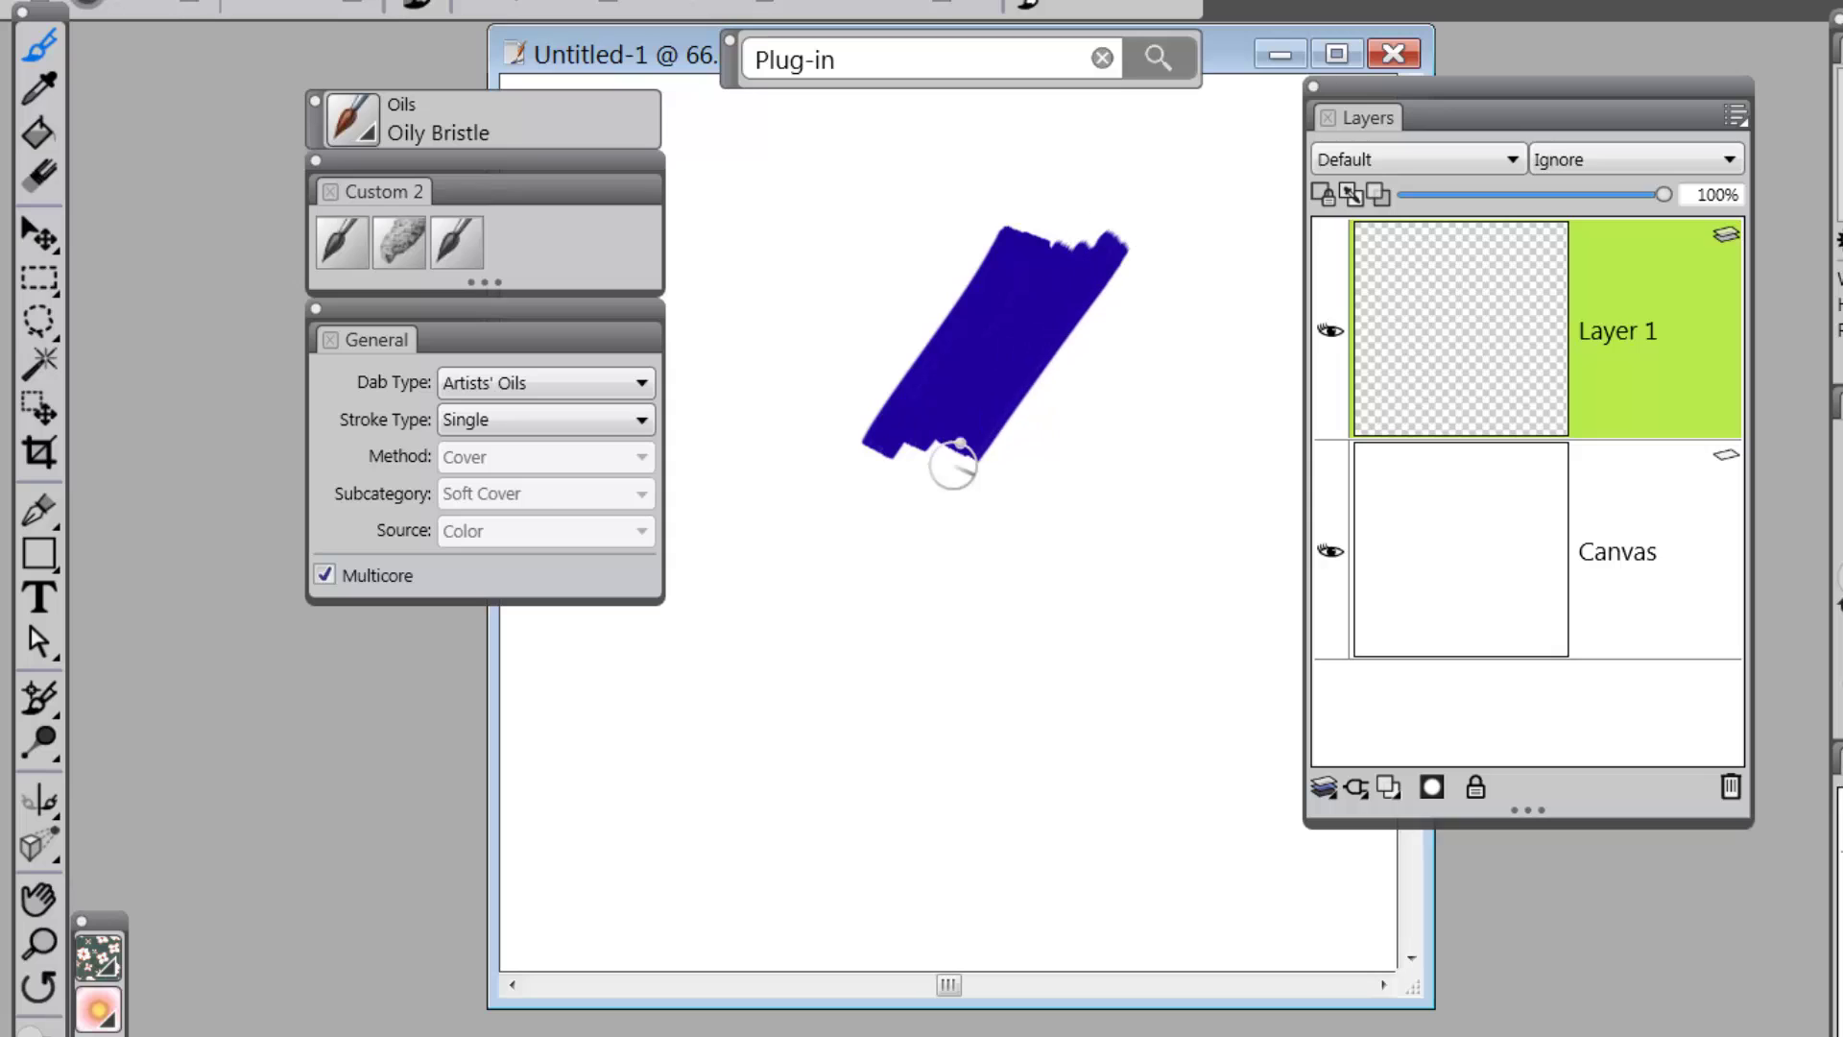
Step: Paint olive green over the blue patch with Preserve Transparency on, and undo all the painting on Layer 1
click(1324, 195)
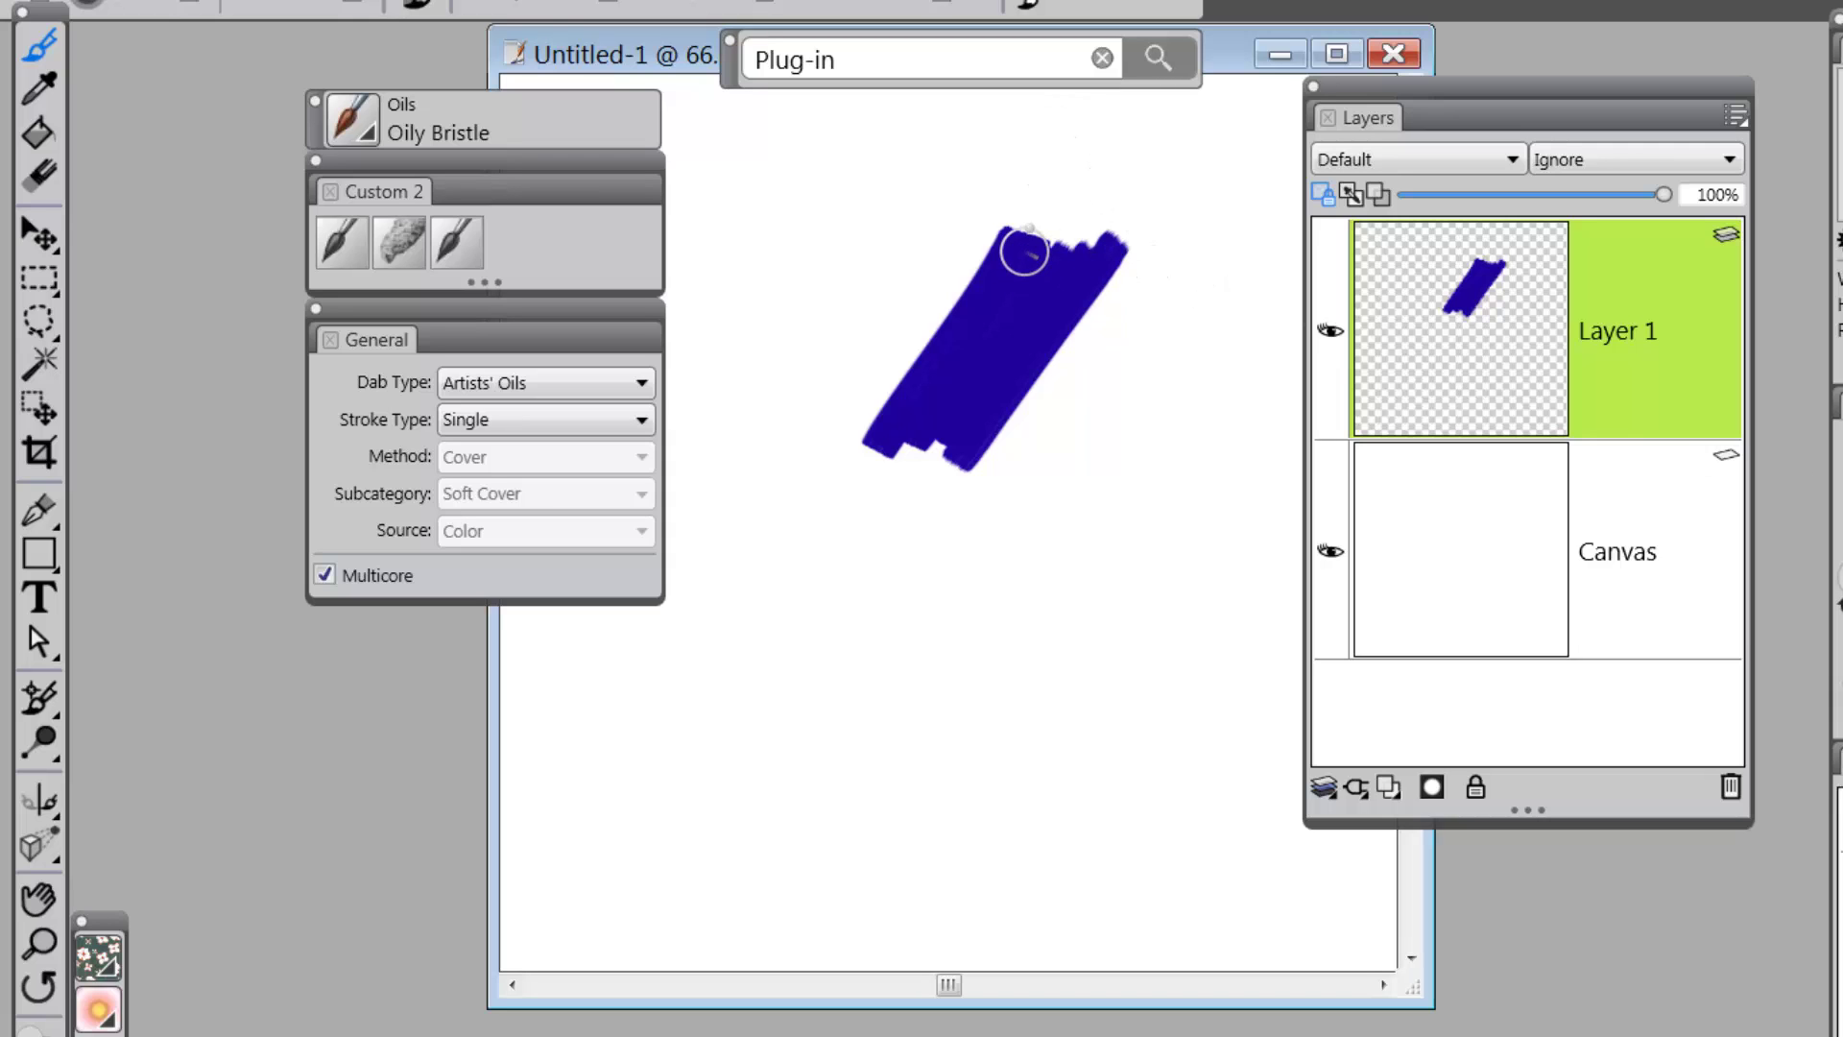
mouse_move(1024, 253)
mouse_down()
mouse_move(1045, 361)
mouse_move(1010, 228)
mouse_move(1050, 355)
mouse_move(1033, 215)
mouse_move(1053, 285)
mouse_move(1053, 235)
mouse_move(1095, 321)
mouse_move(1091, 211)
mouse_move(1125, 232)
mouse_move(1016, 372)
mouse_move(1028, 270)
mouse_move(977, 321)
mouse_move(1010, 350)
mouse_move(1046, 303)
mouse_move(972, 435)
mouse_up()
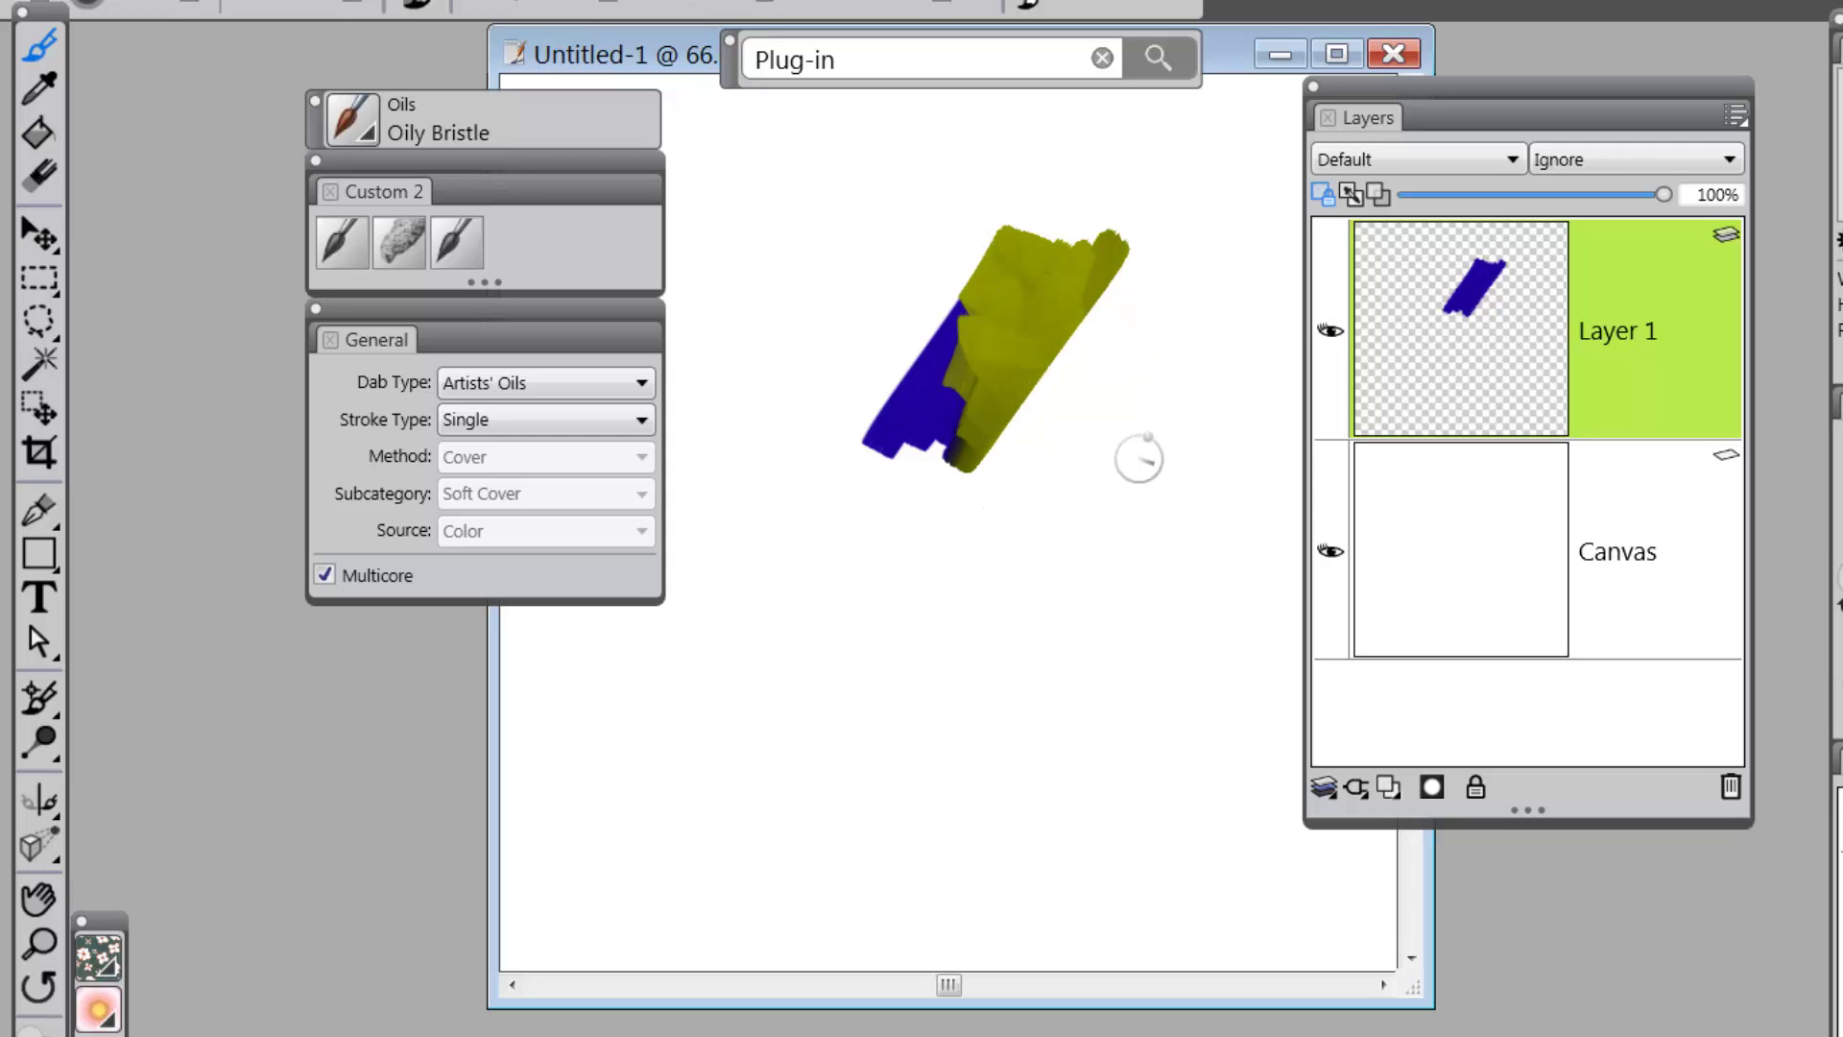
mouse_move(955, 317)
mouse_down()
mouse_move(953, 486)
mouse_move(889, 391)
mouse_move(903, 355)
mouse_move(933, 378)
mouse_move(856, 489)
mouse_move(876, 458)
mouse_move(912, 492)
mouse_up()
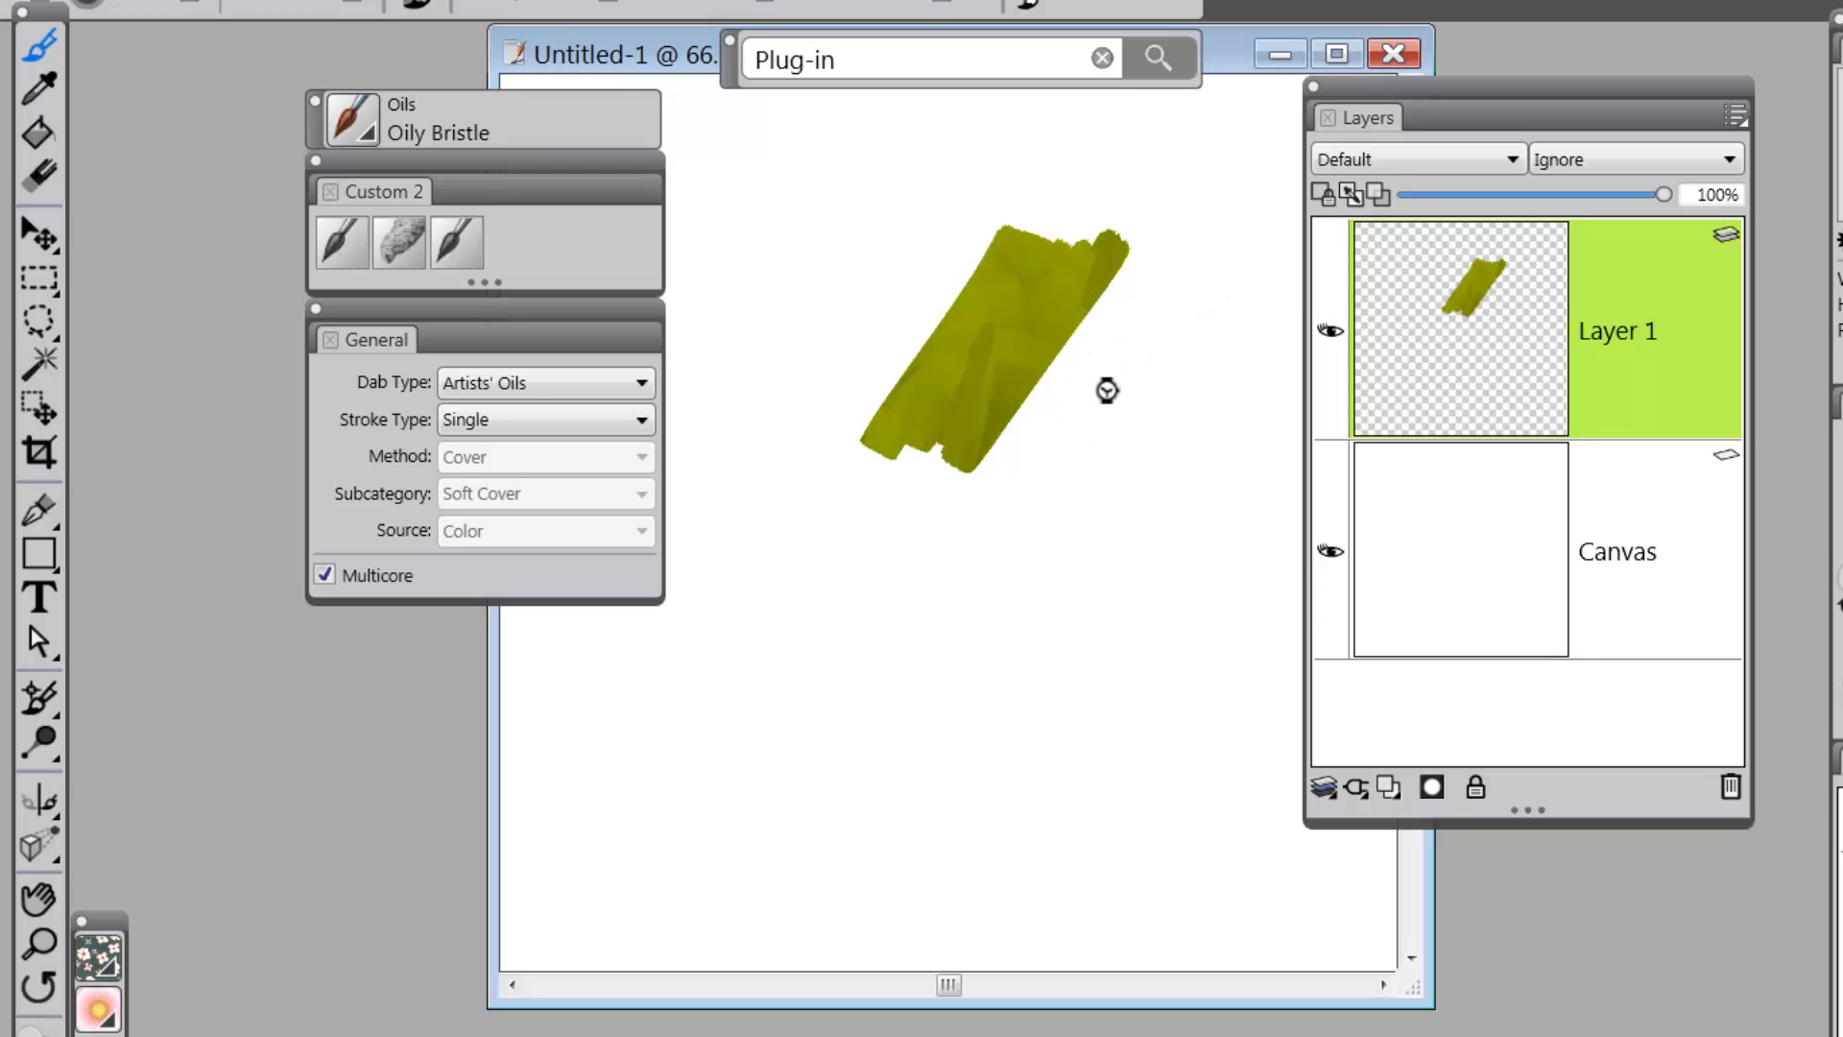
key(ctrl+z)
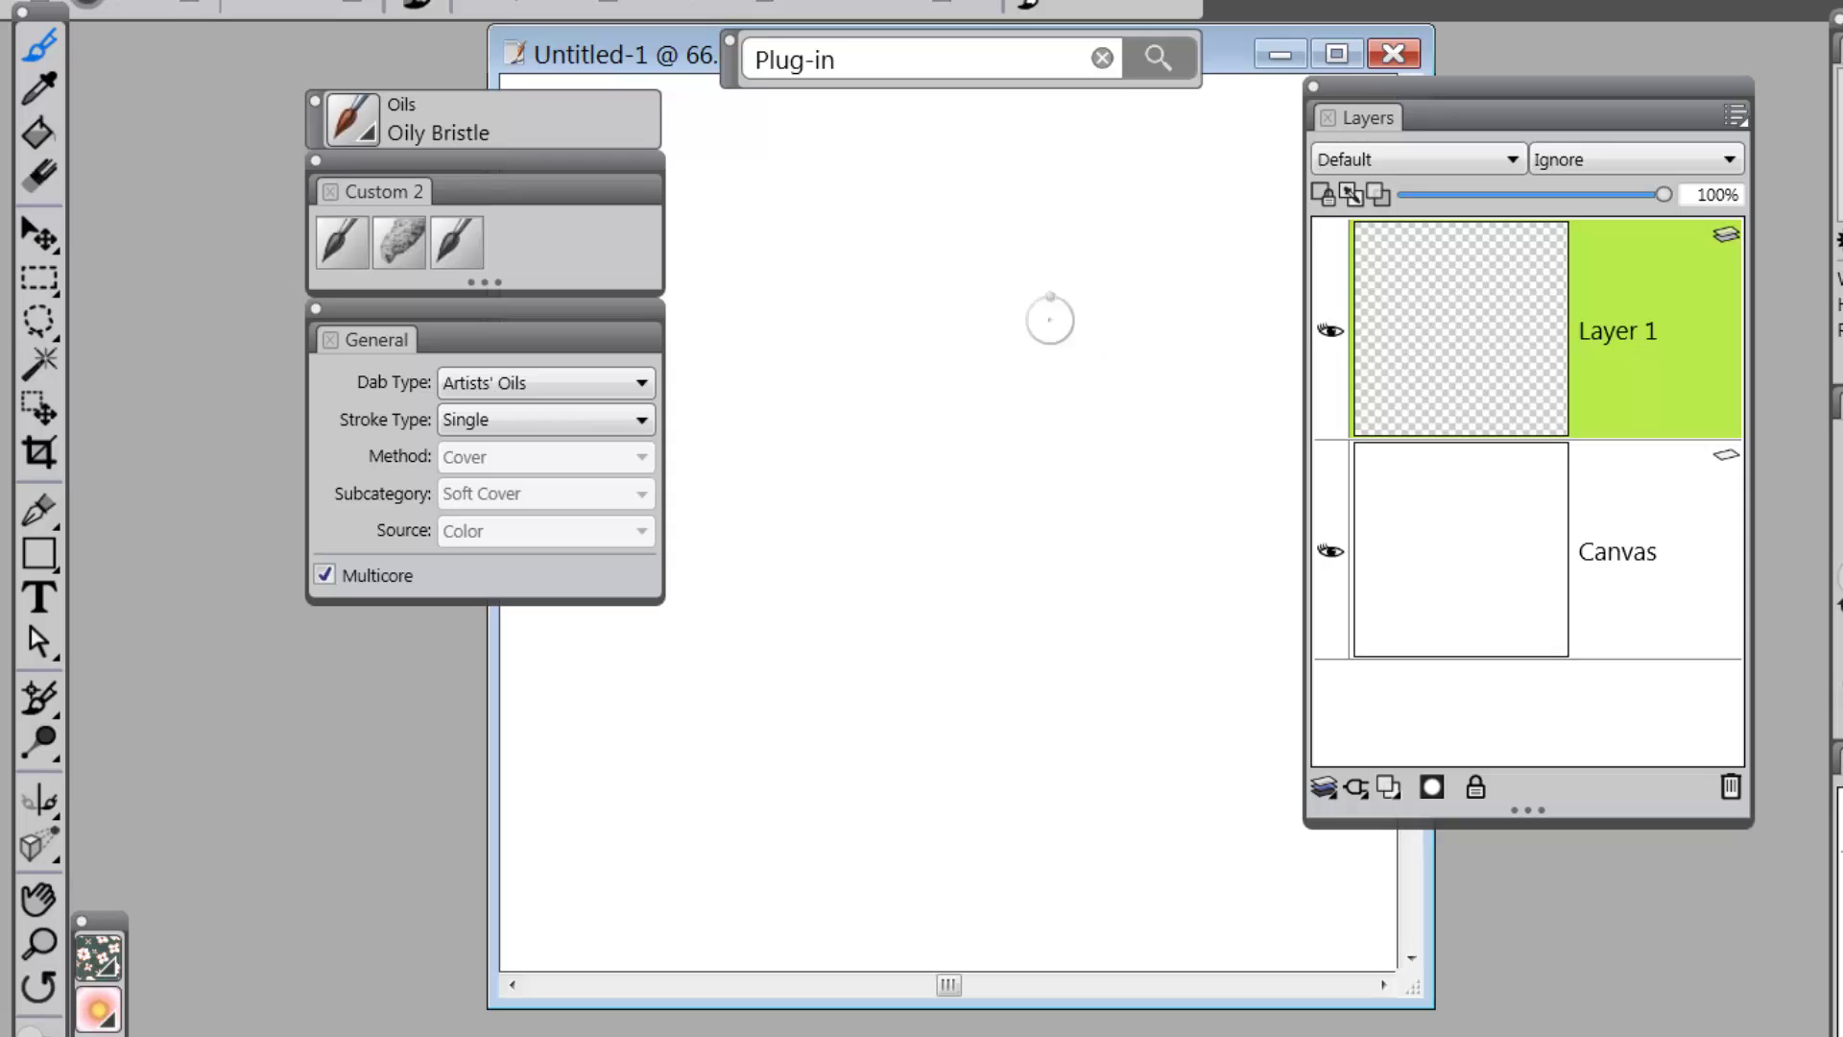
Step: Paint olive green strokes in the middle of the Canvas layer with the Coarse Wet Bristle brush
click(338, 240)
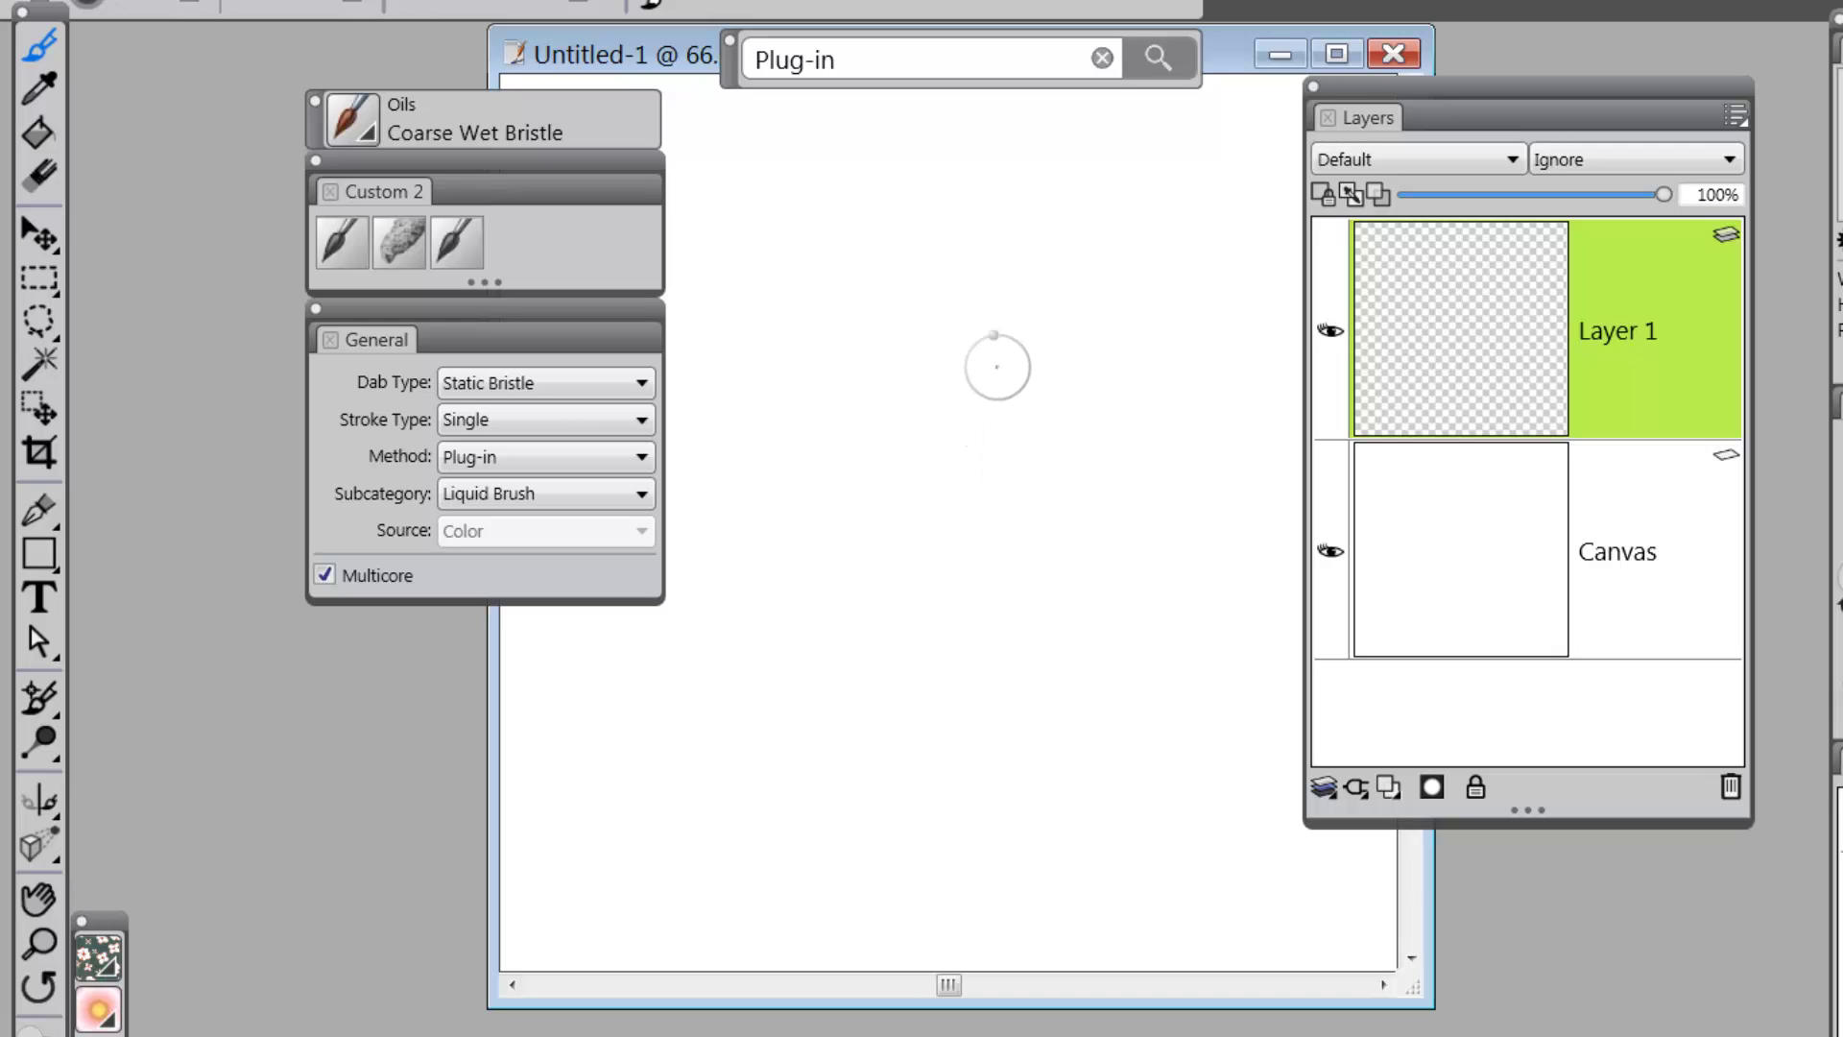
click(1609, 487)
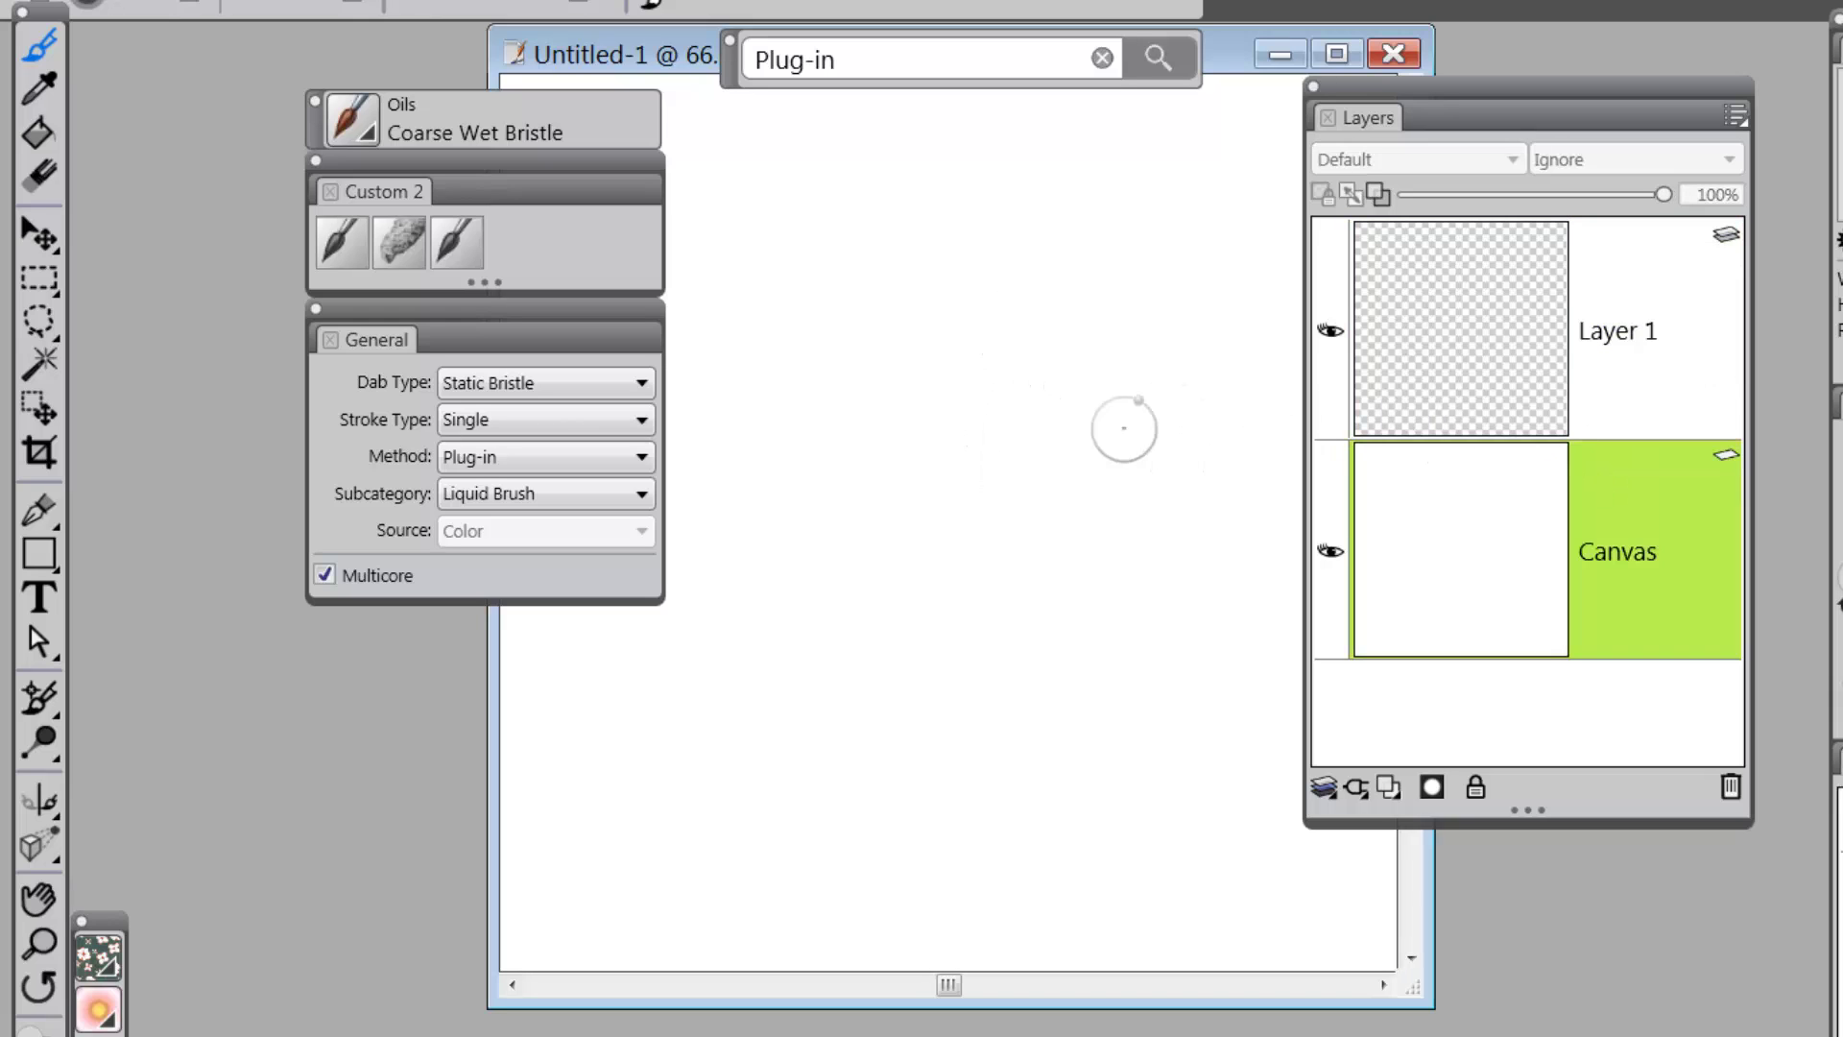
mouse_move(839, 659)
mouse_down()
mouse_move(980, 487)
mouse_move(934, 581)
mouse_move(965, 432)
mouse_up()
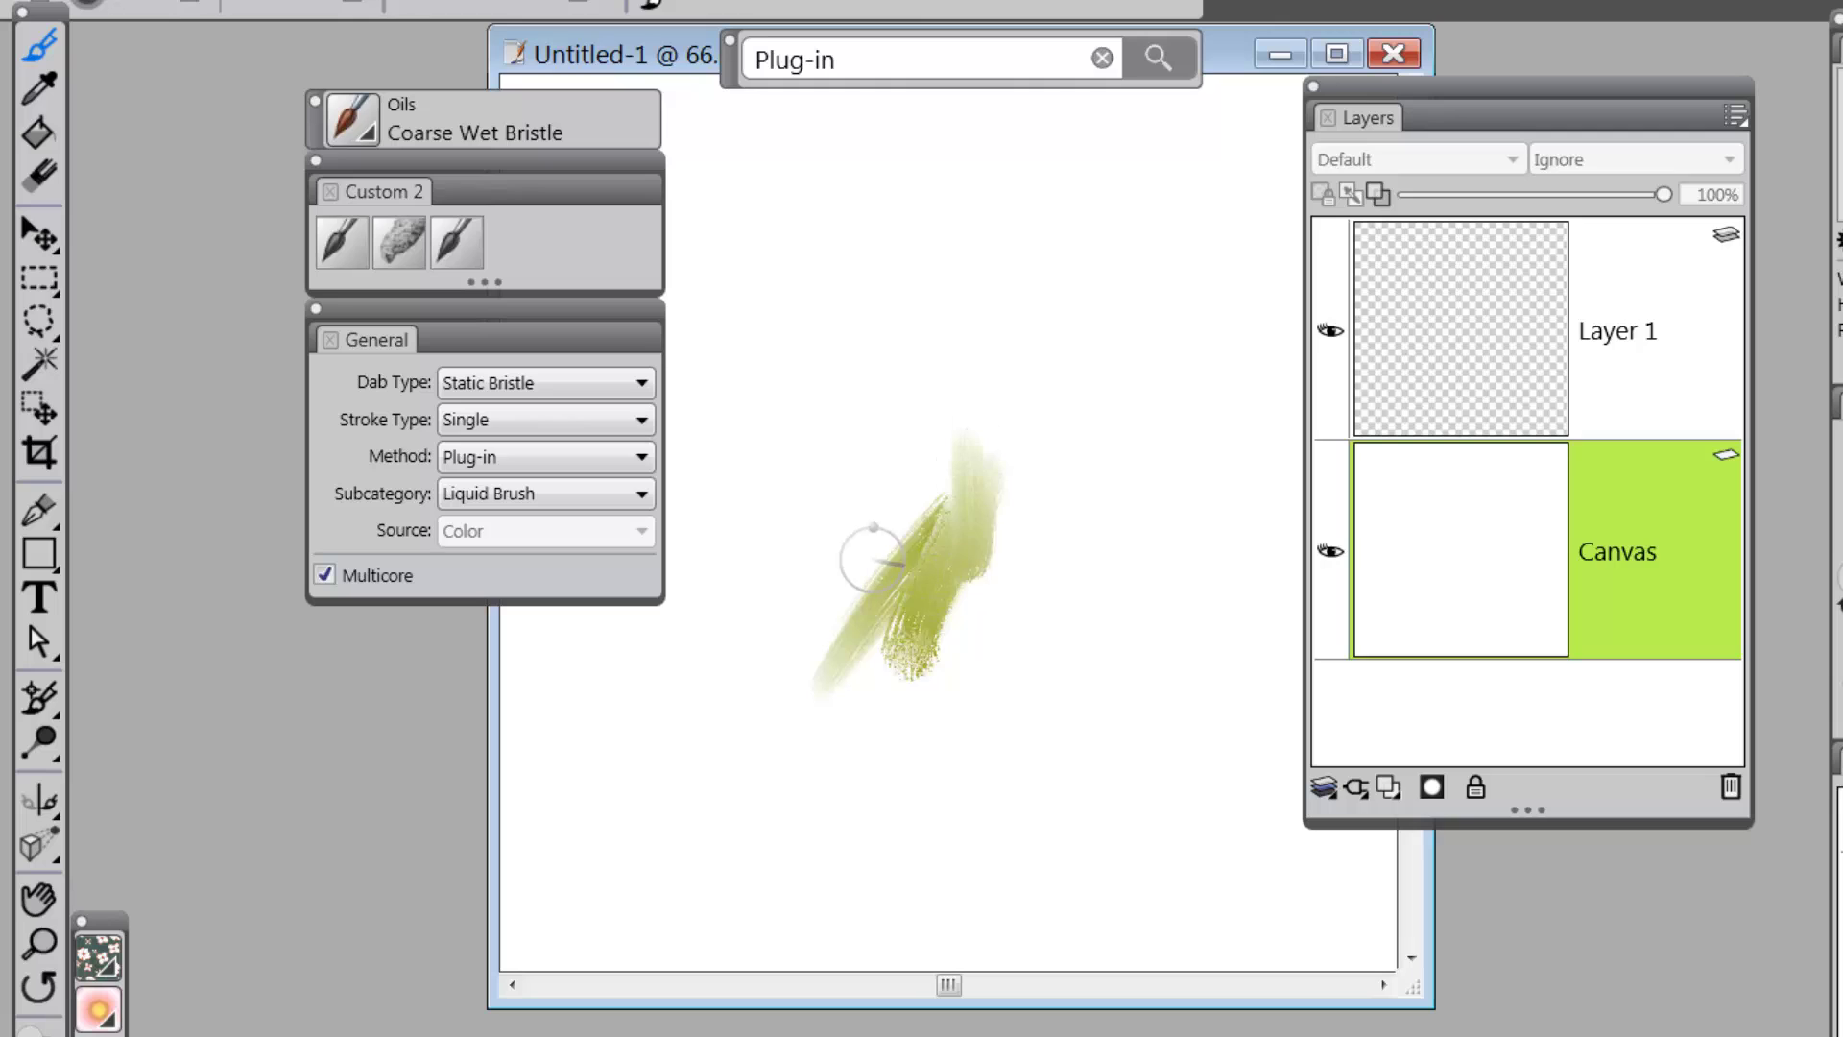
mouse_move(871, 559)
mouse_down()
mouse_move(1052, 528)
mouse_move(950, 725)
mouse_up()
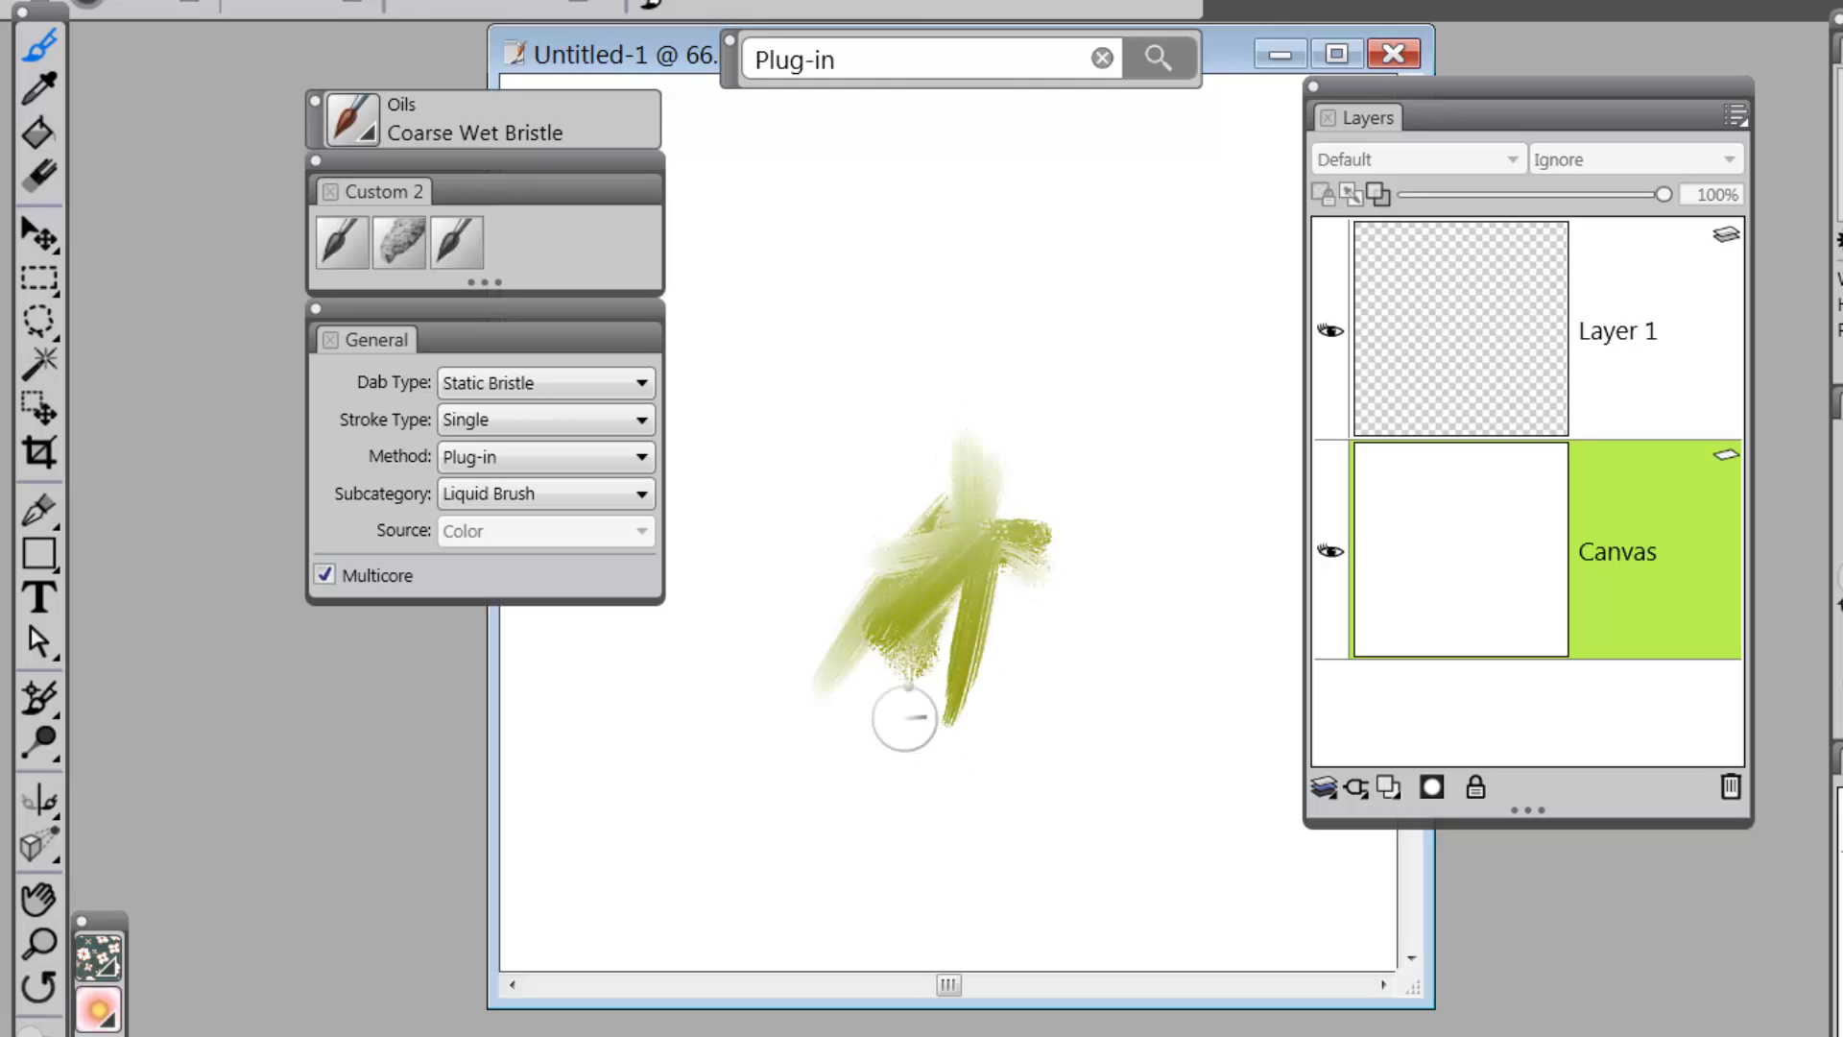
Step: Switch to the Grainy Wet Sponge on Layer 1 and view the subcategories of its Drip method
click(1583, 316)
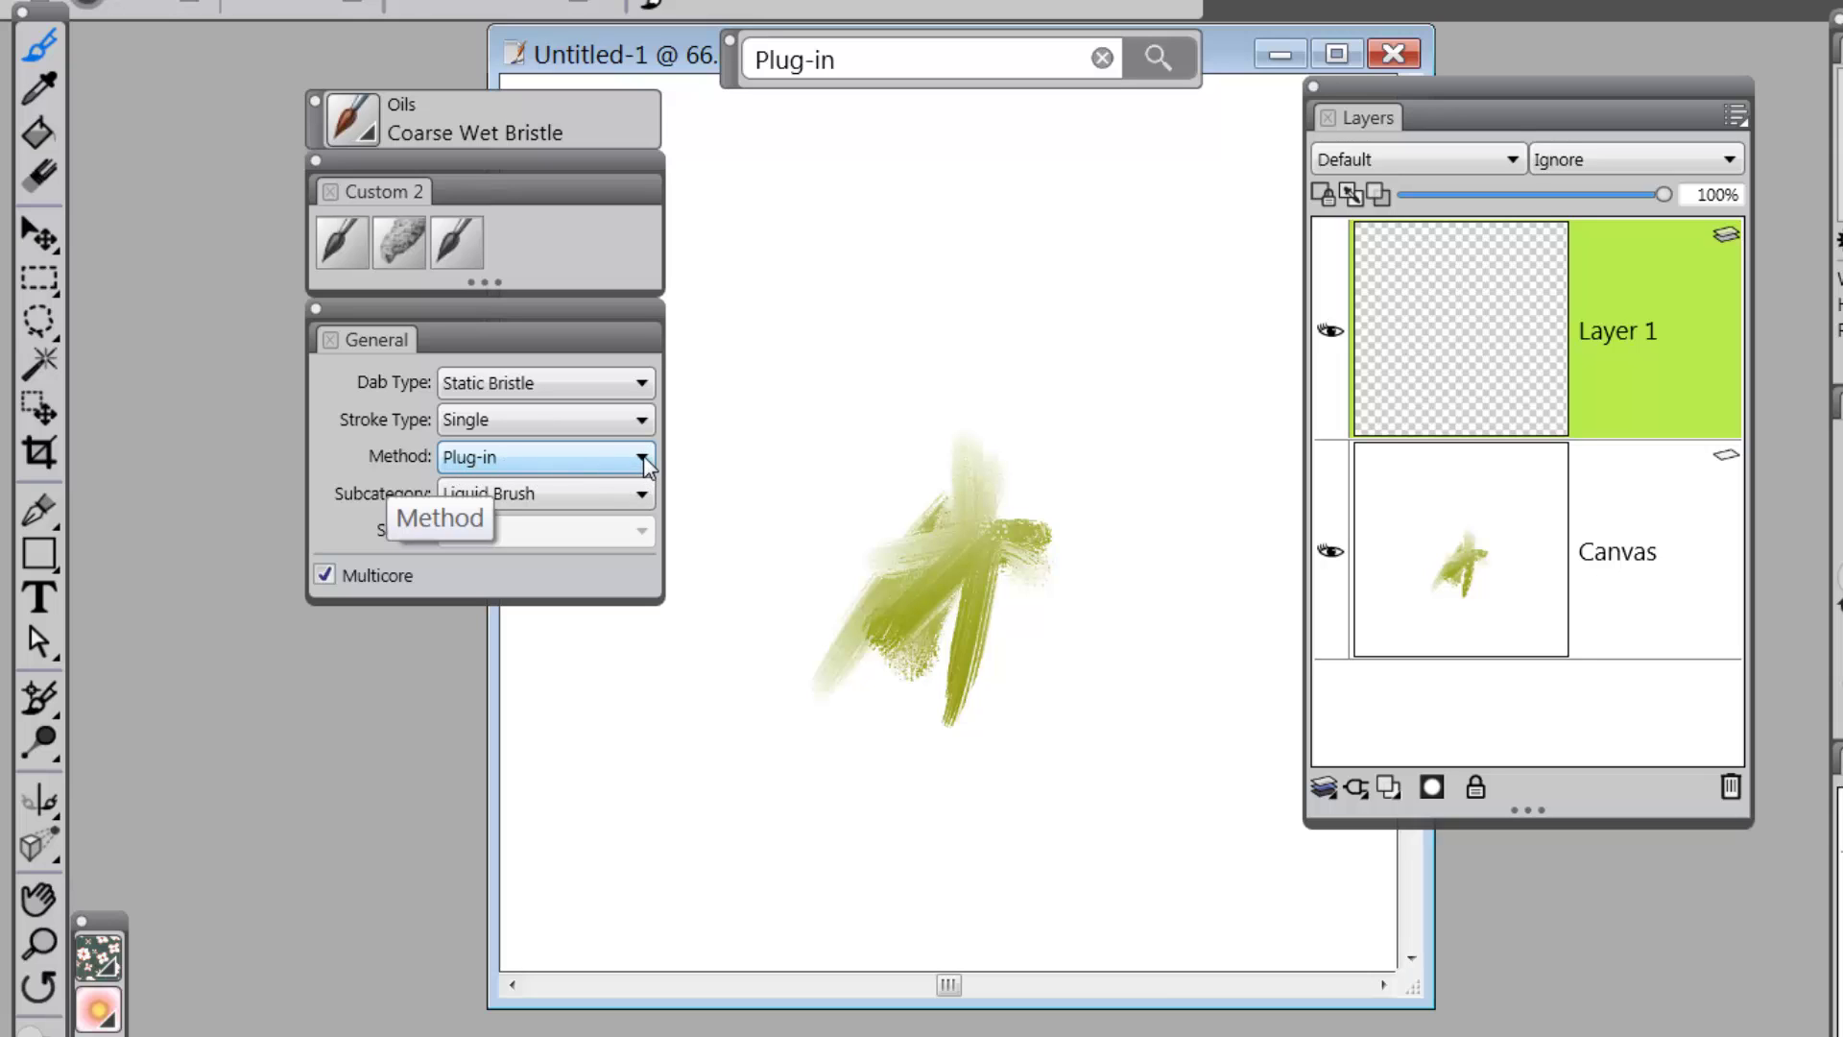
click(411, 234)
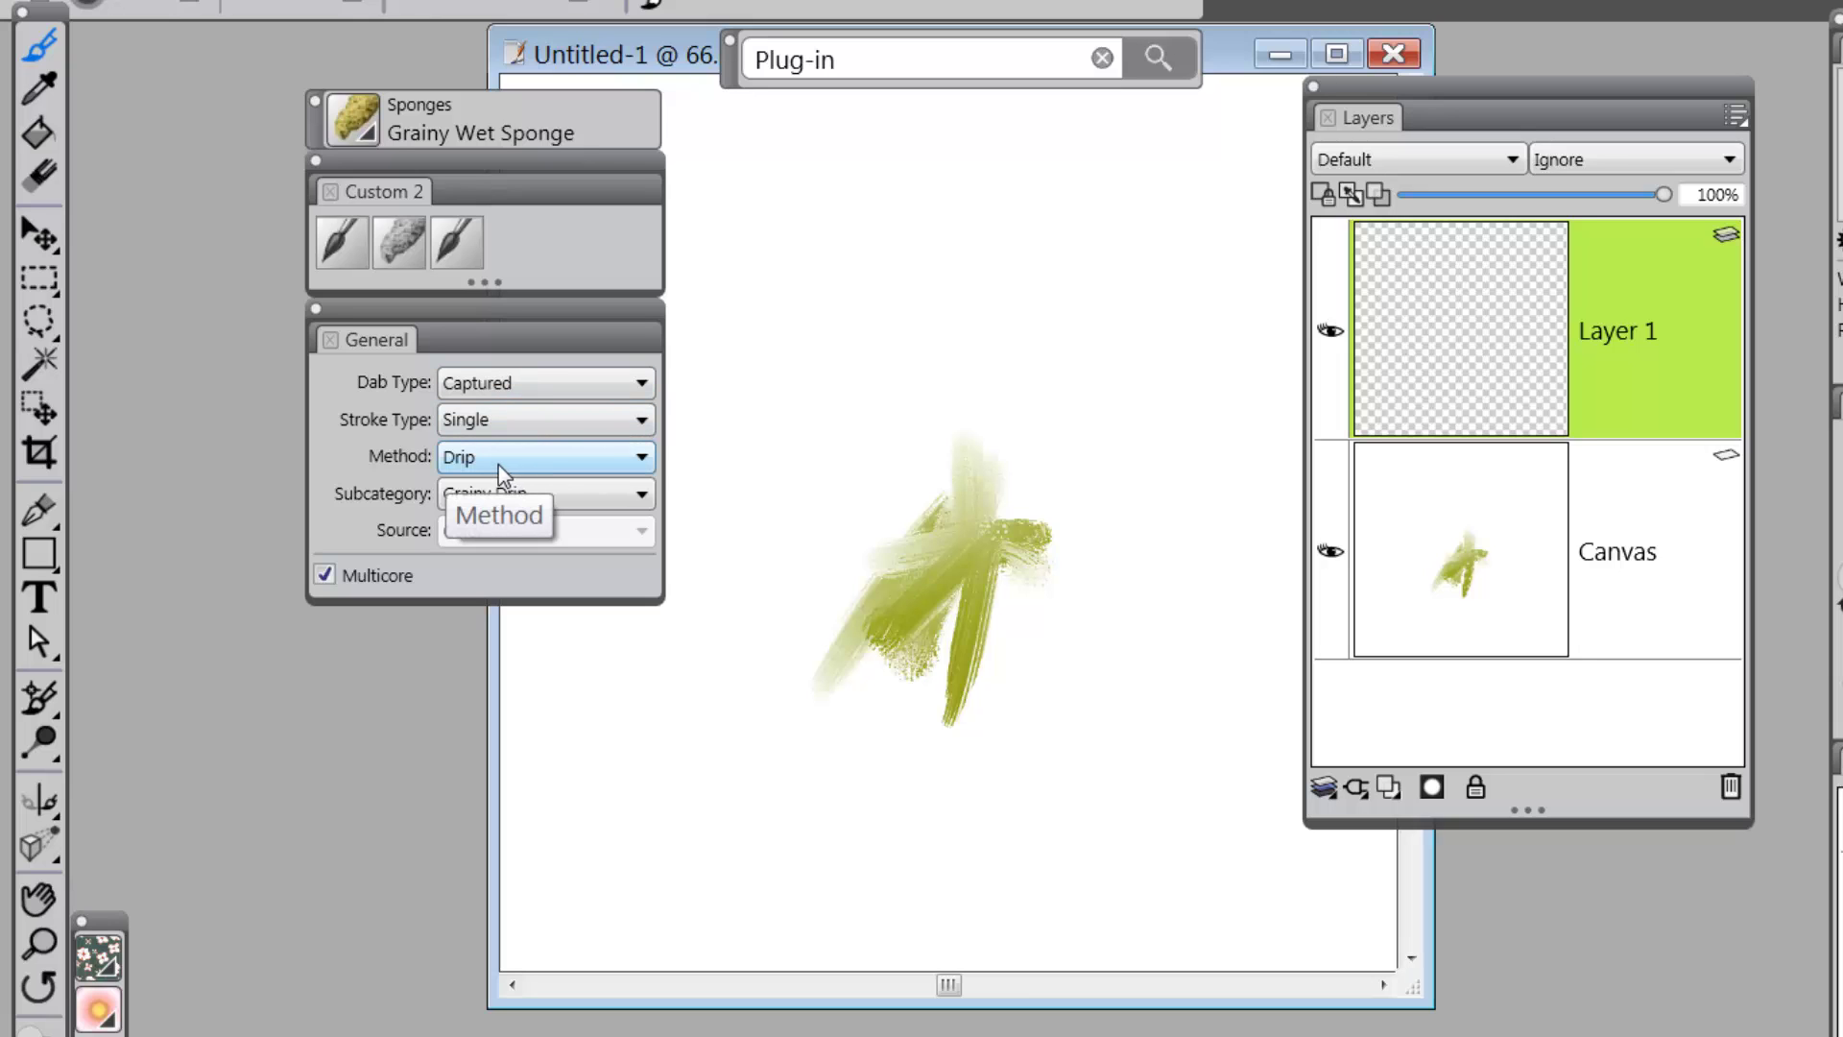
click(643, 494)
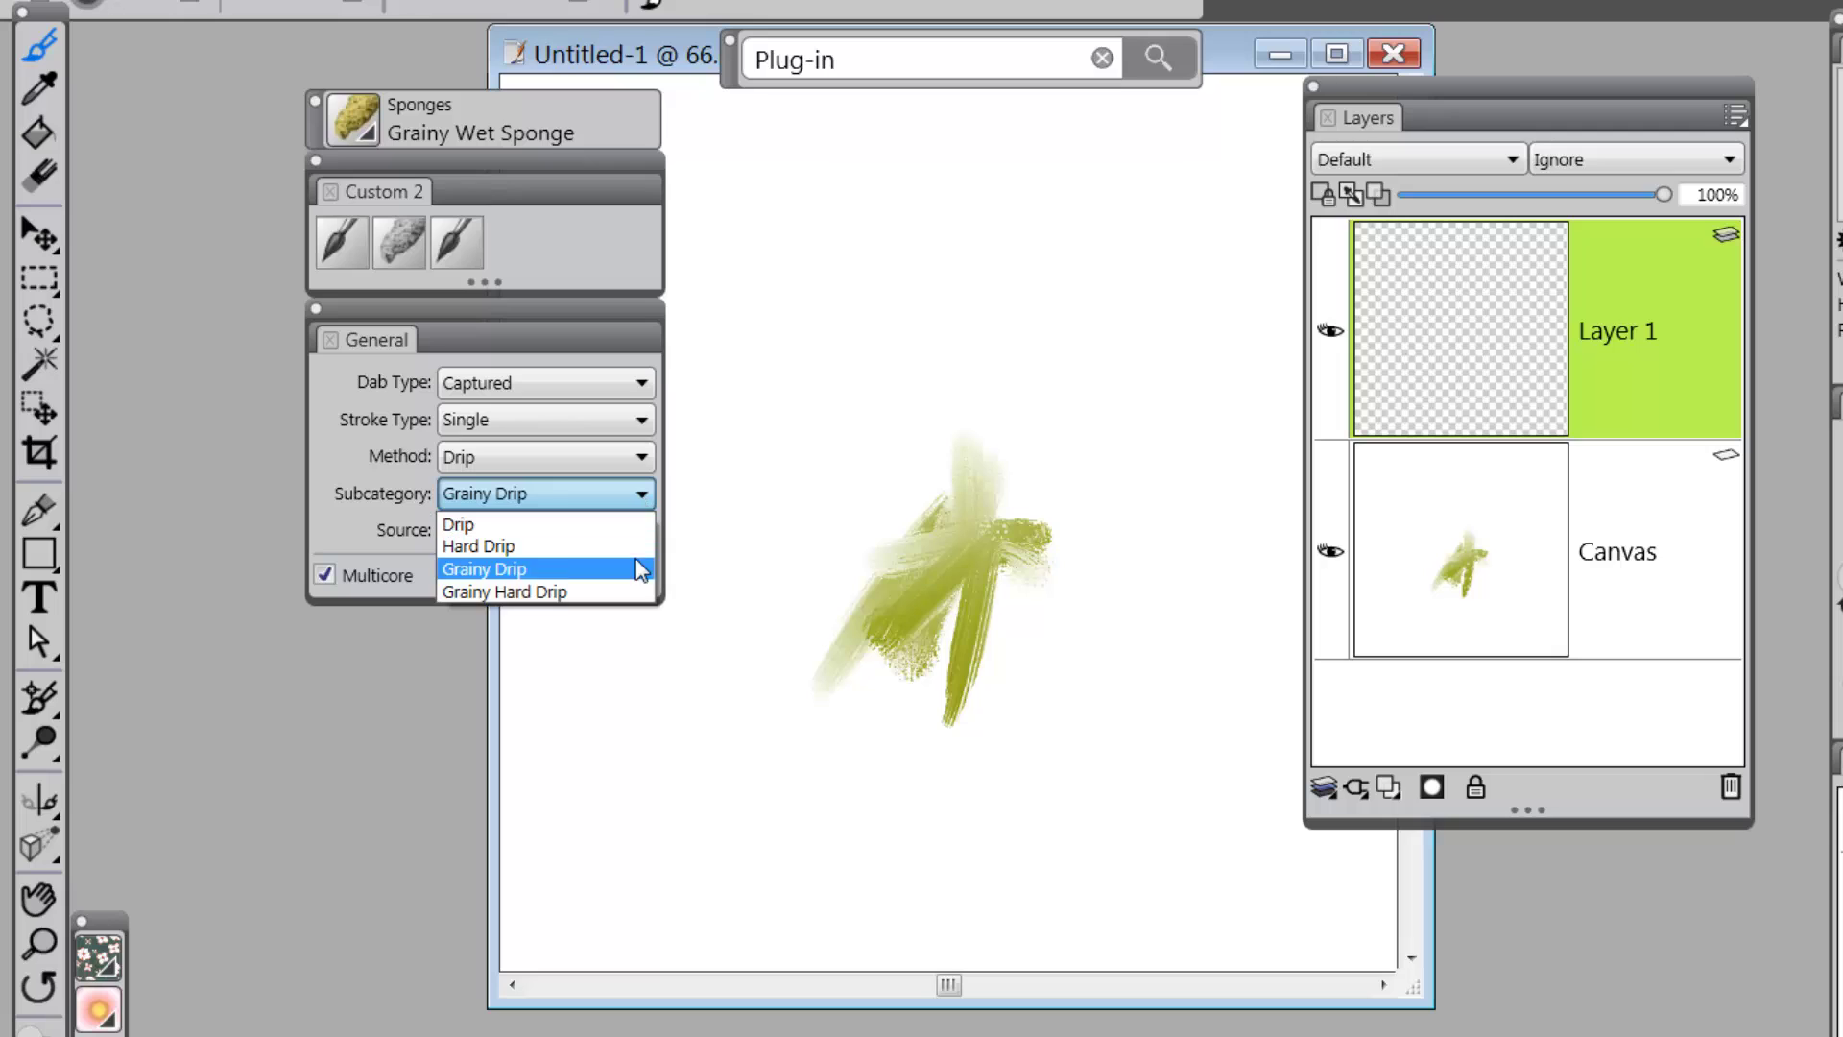
click(633, 495)
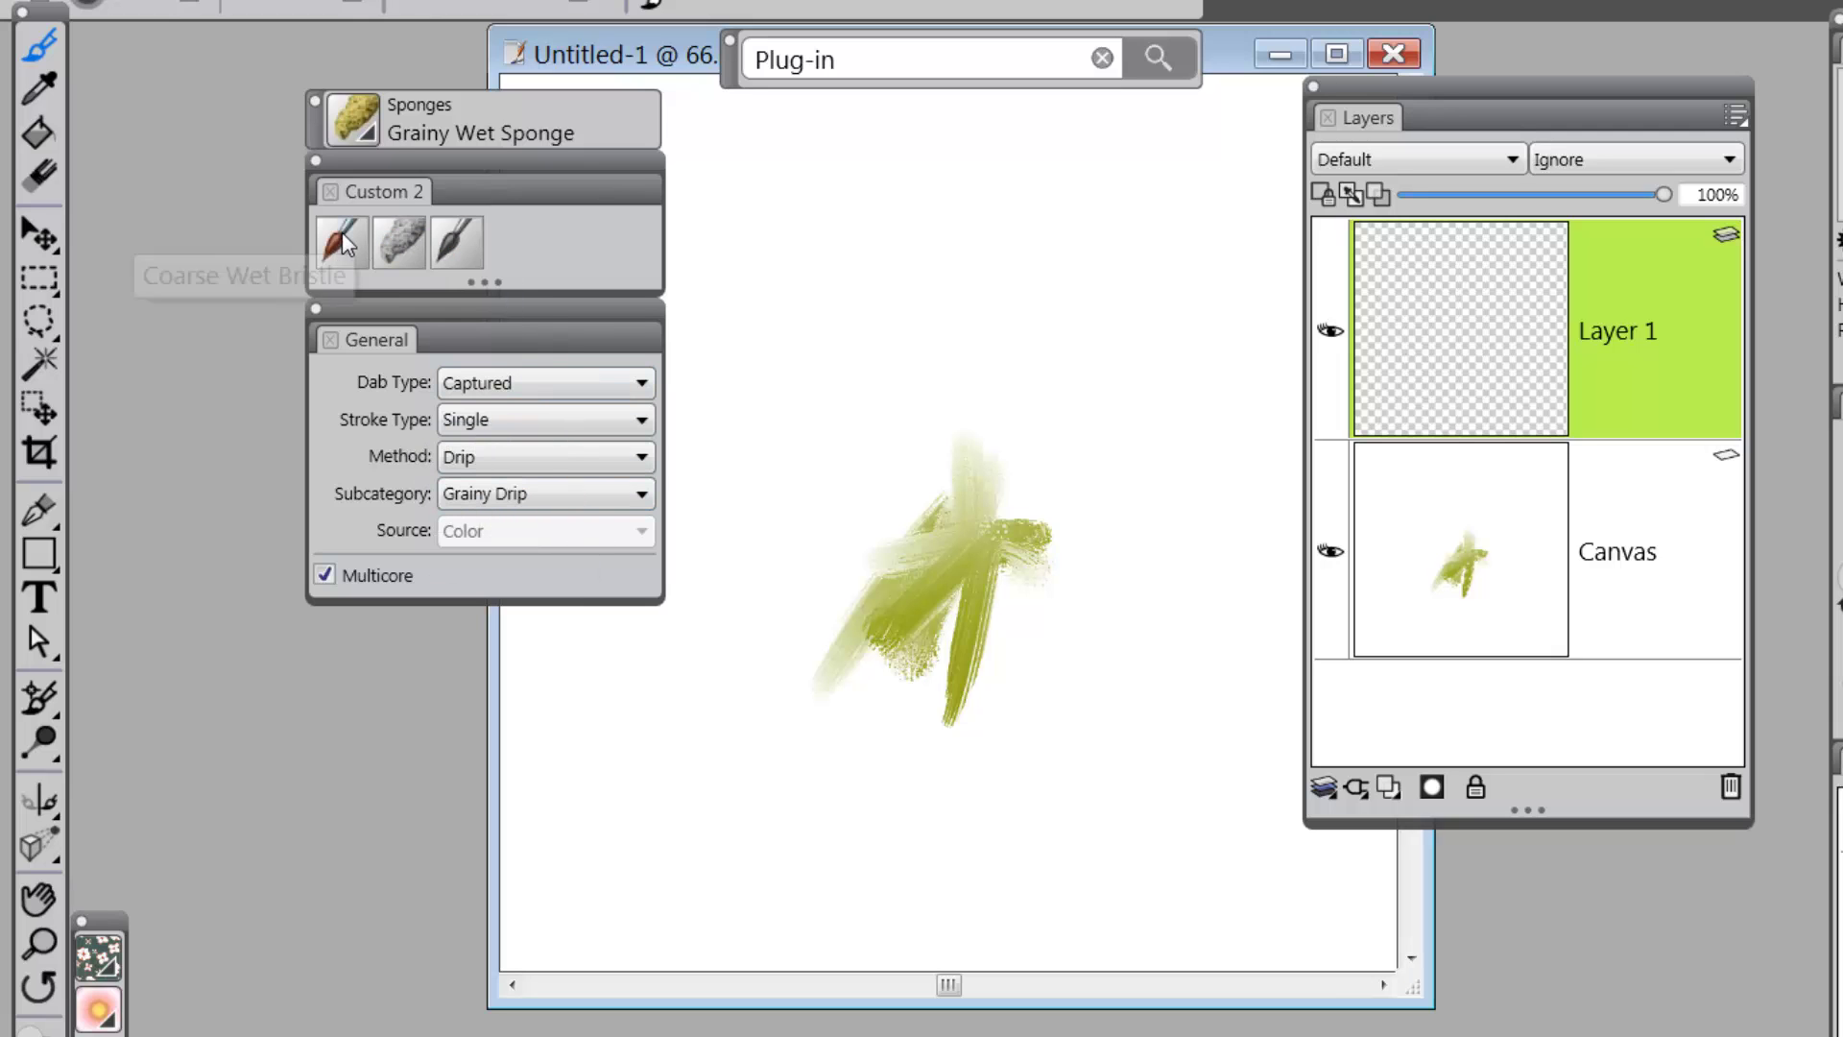
Step: Switch to the Coarse Wet Bristle brush and look through the subcategories of its Plug-in method
click(343, 242)
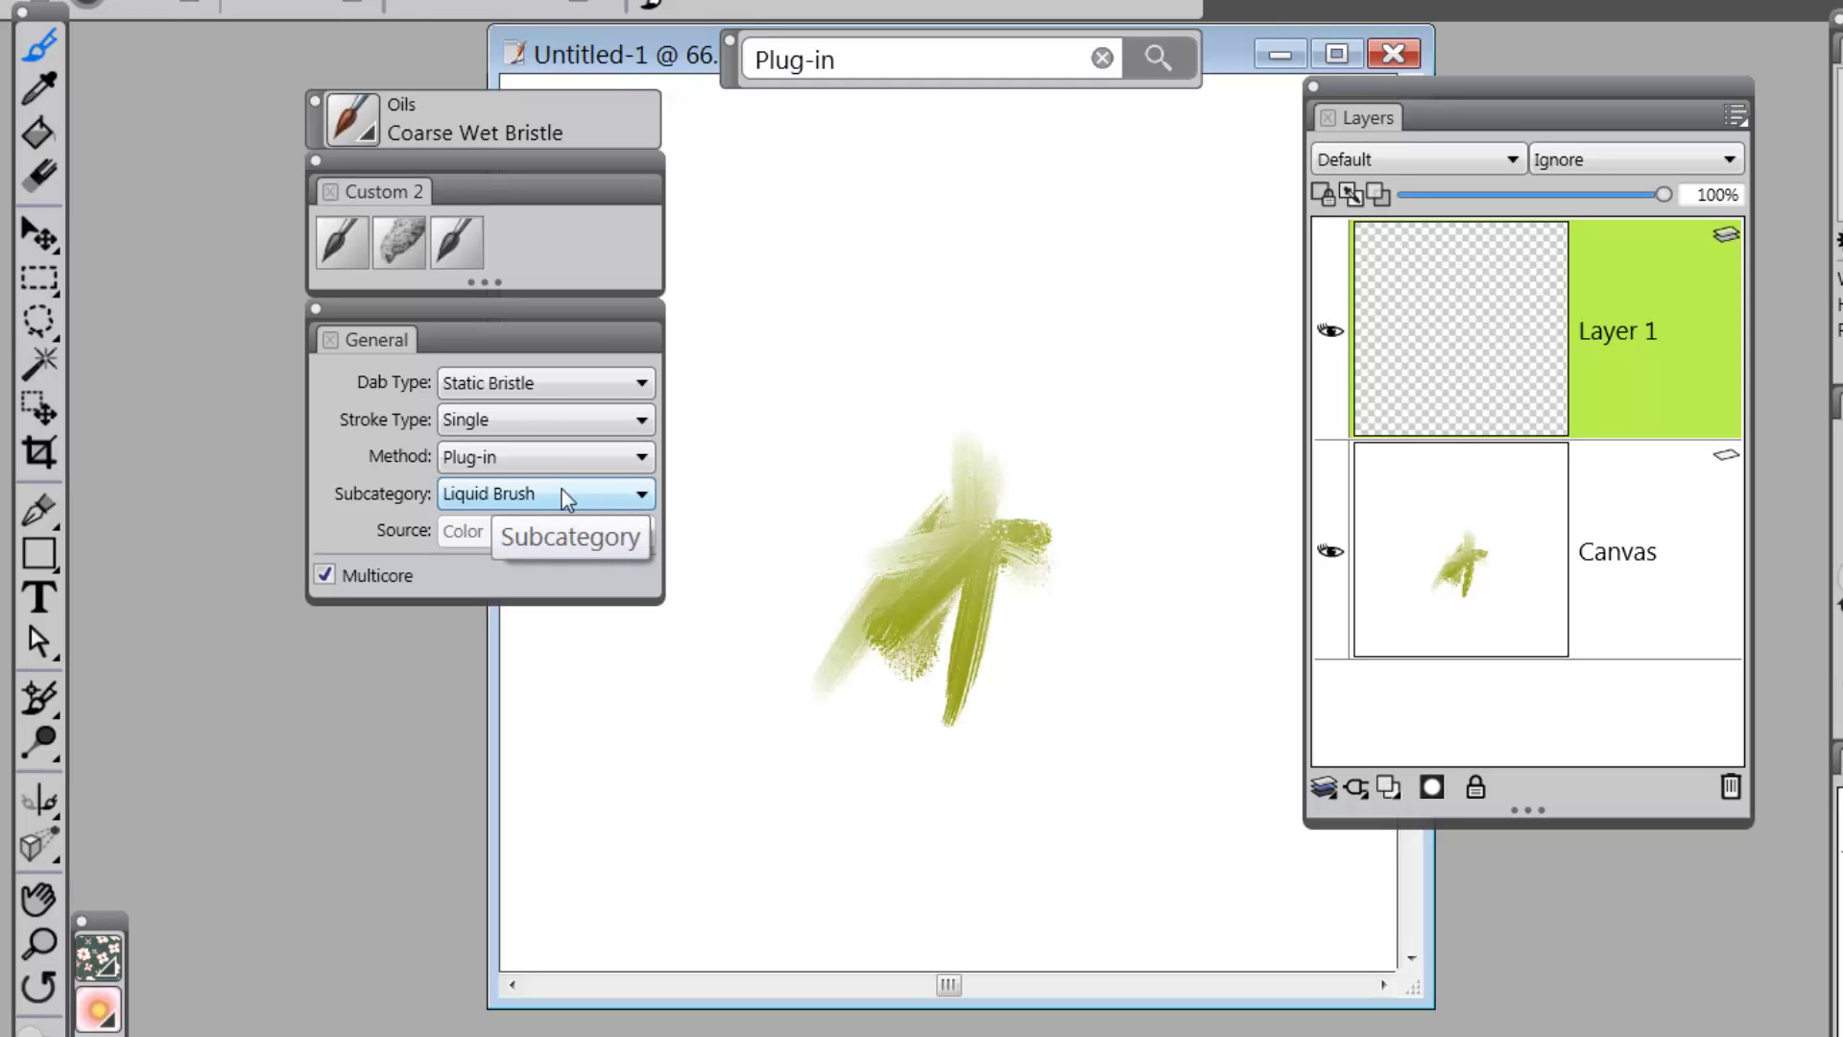
click(641, 494)
scroll(647, 609, up, 2)
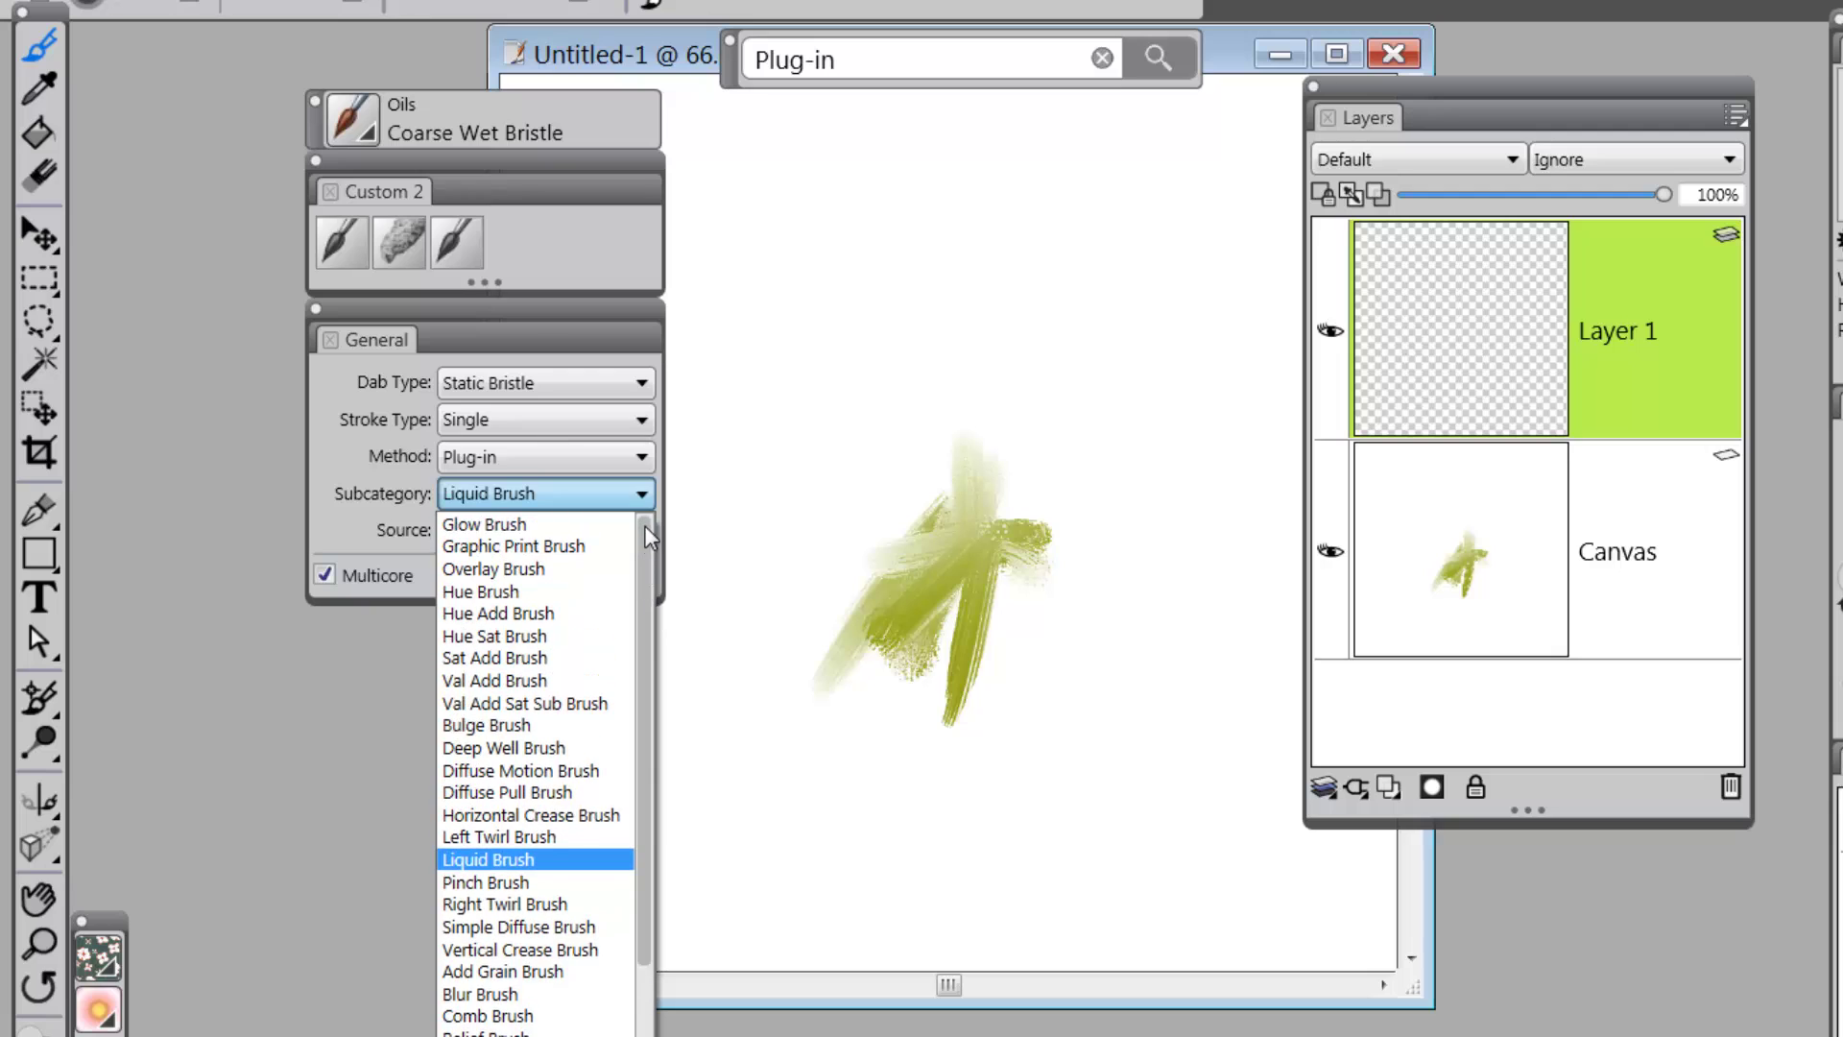
scroll(649, 661, down, 2)
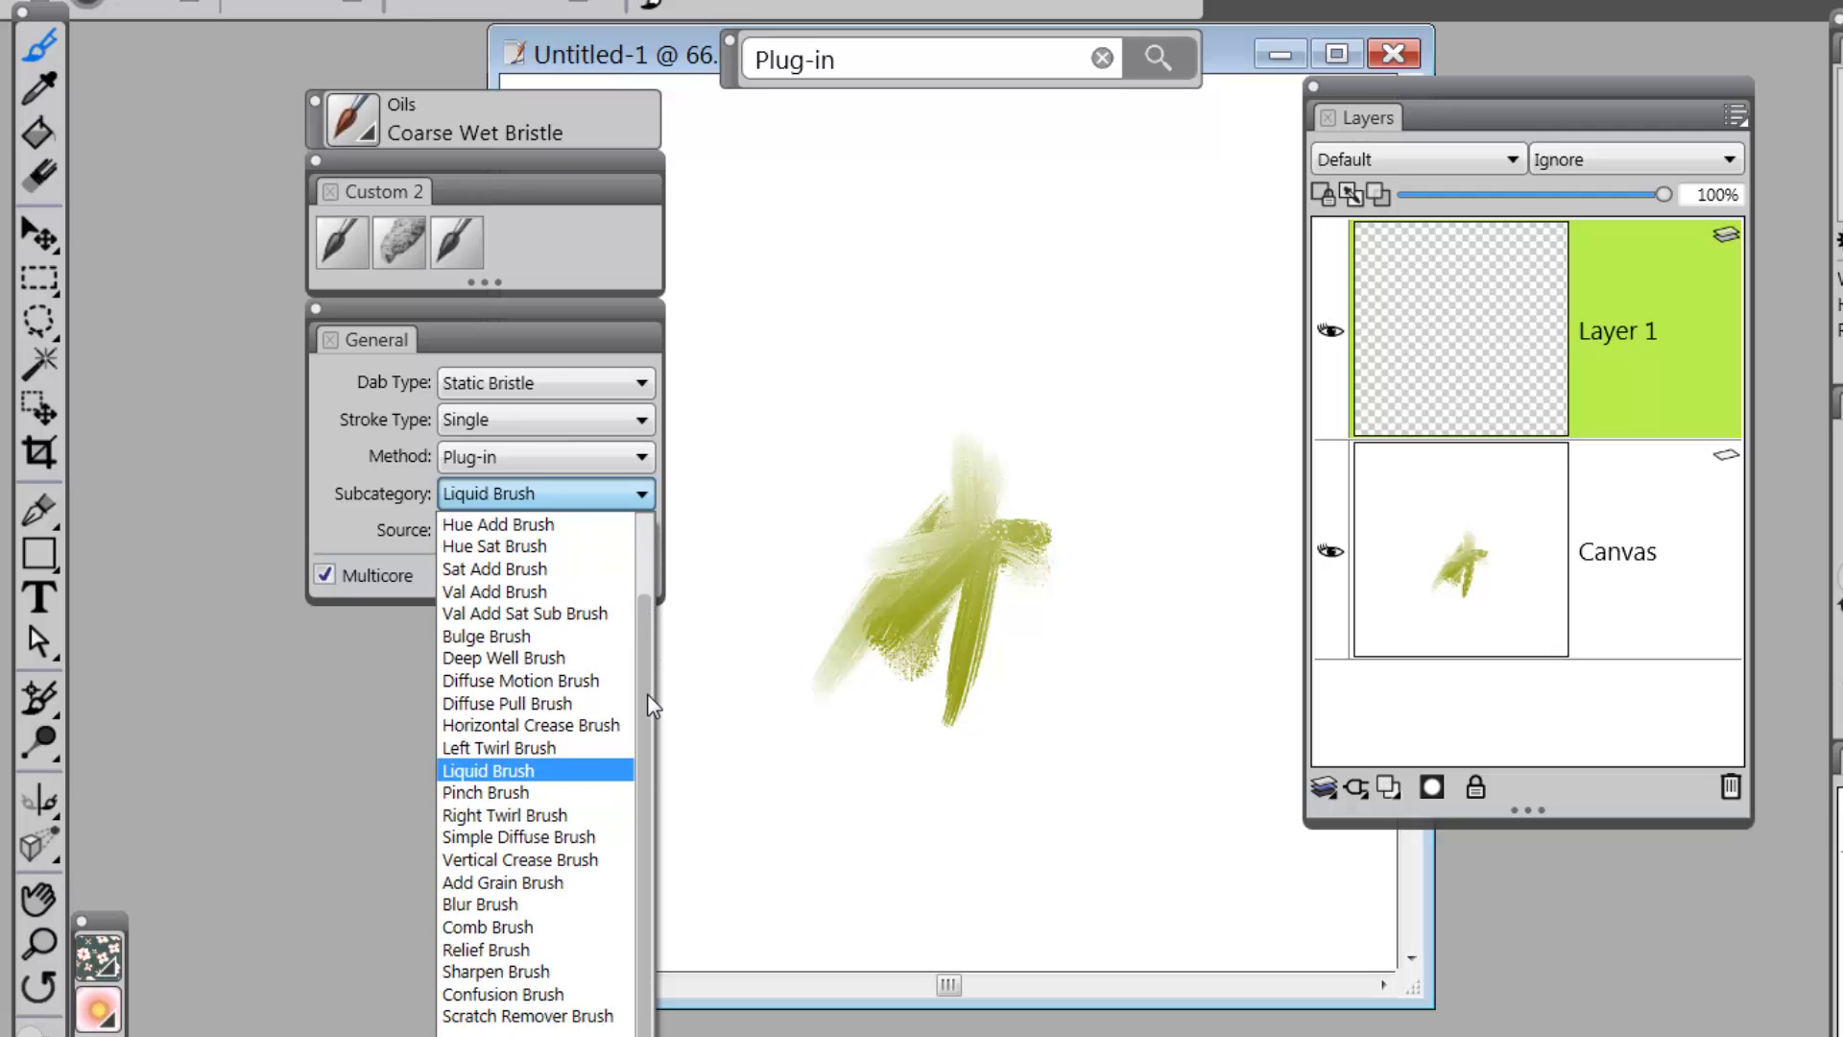
scroll(642, 683, up, 2)
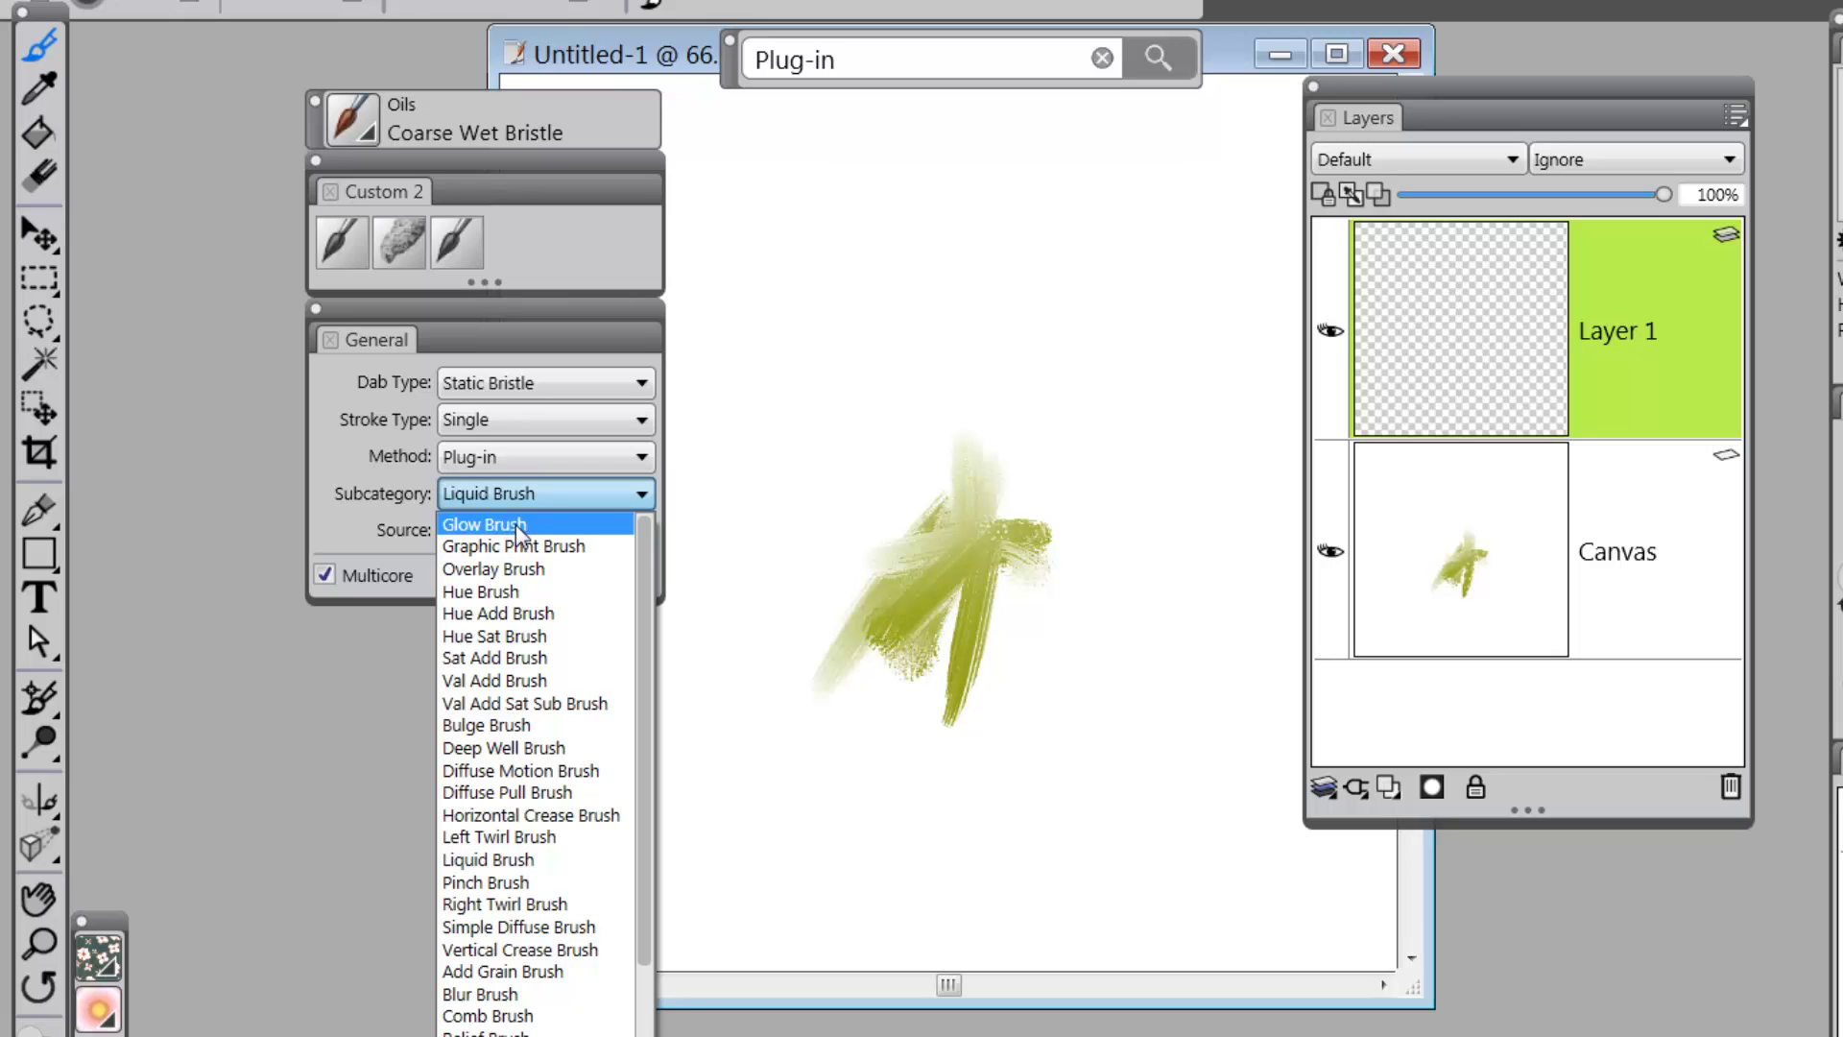
click(595, 496)
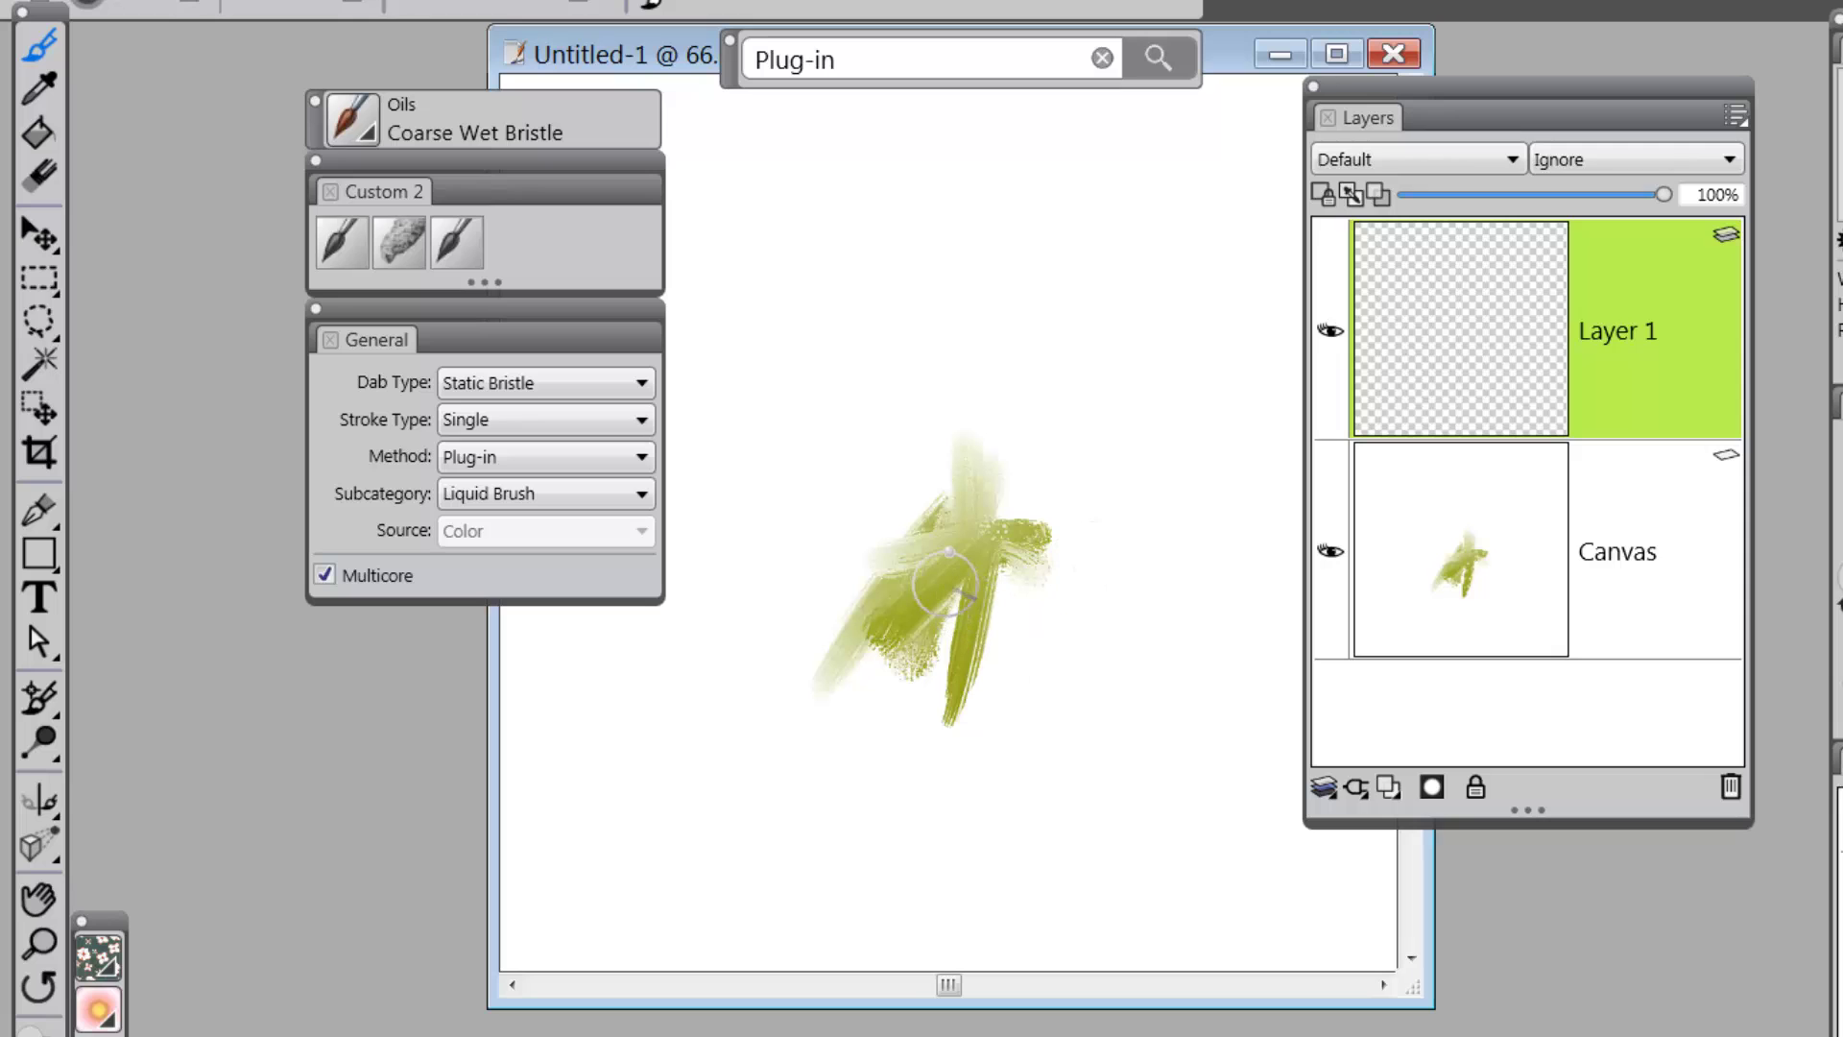
Step: Widen the olive green area on the Canvas layer with more Coarse Wet Bristle strokes
click(1419, 555)
mouse_move(998, 557)
mouse_down()
mouse_move(965, 623)
mouse_move(1058, 574)
mouse_move(1046, 664)
mouse_move(1085, 606)
mouse_move(1120, 603)
mouse_move(1063, 586)
mouse_move(989, 639)
mouse_up()
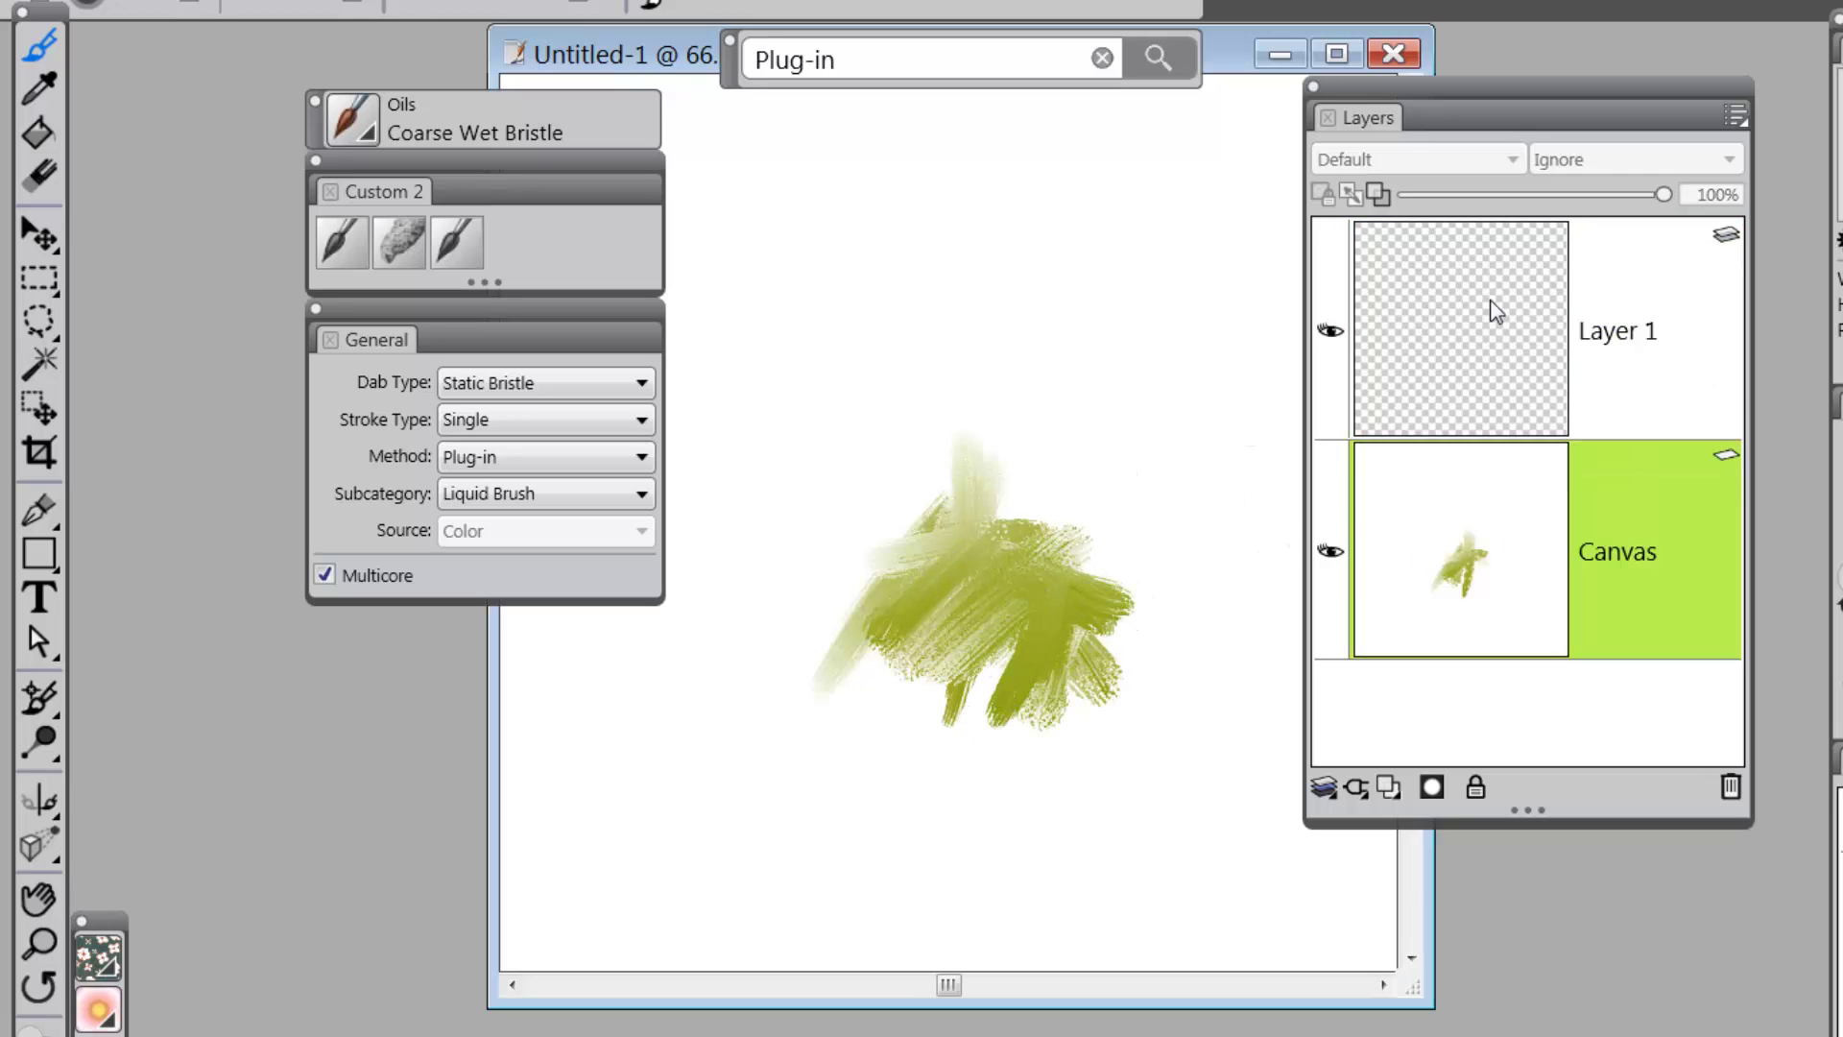
Step: Paint a solid red patch on Layer 1 with the Oily Bristle brush, above the olive green strokes
click(1629, 317)
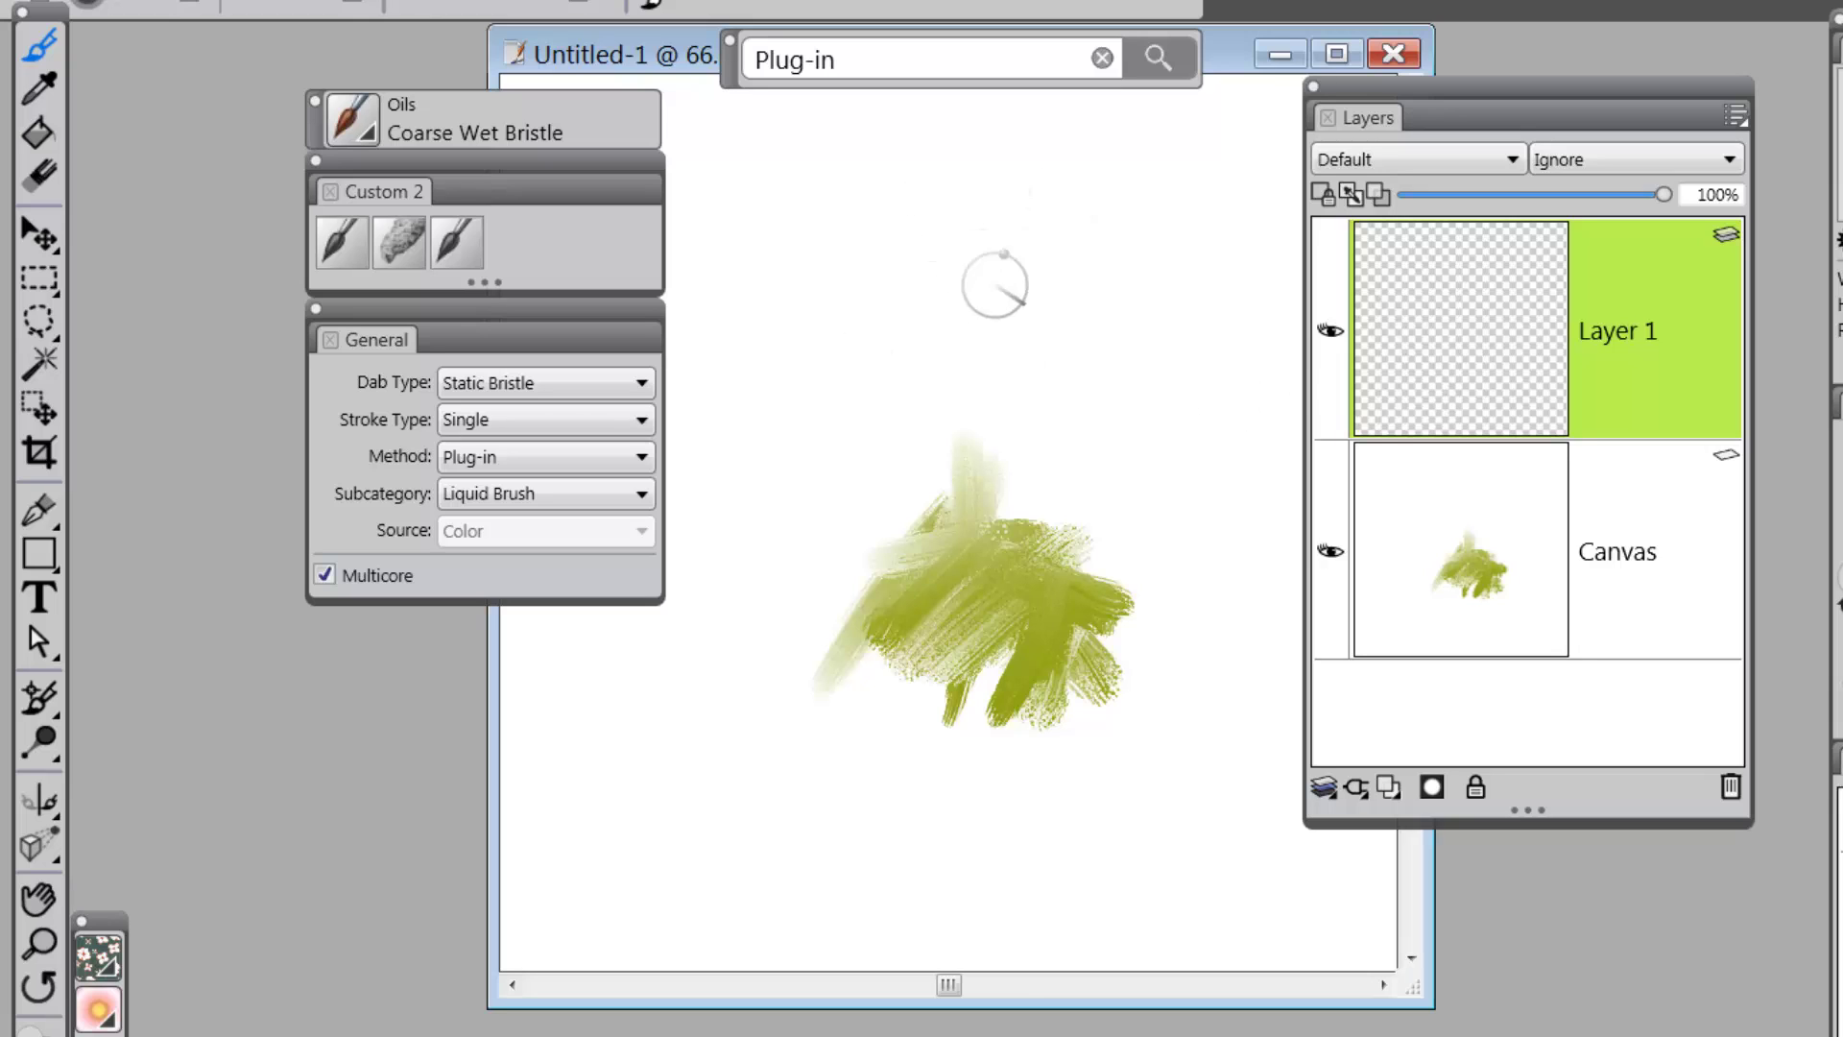
click(447, 244)
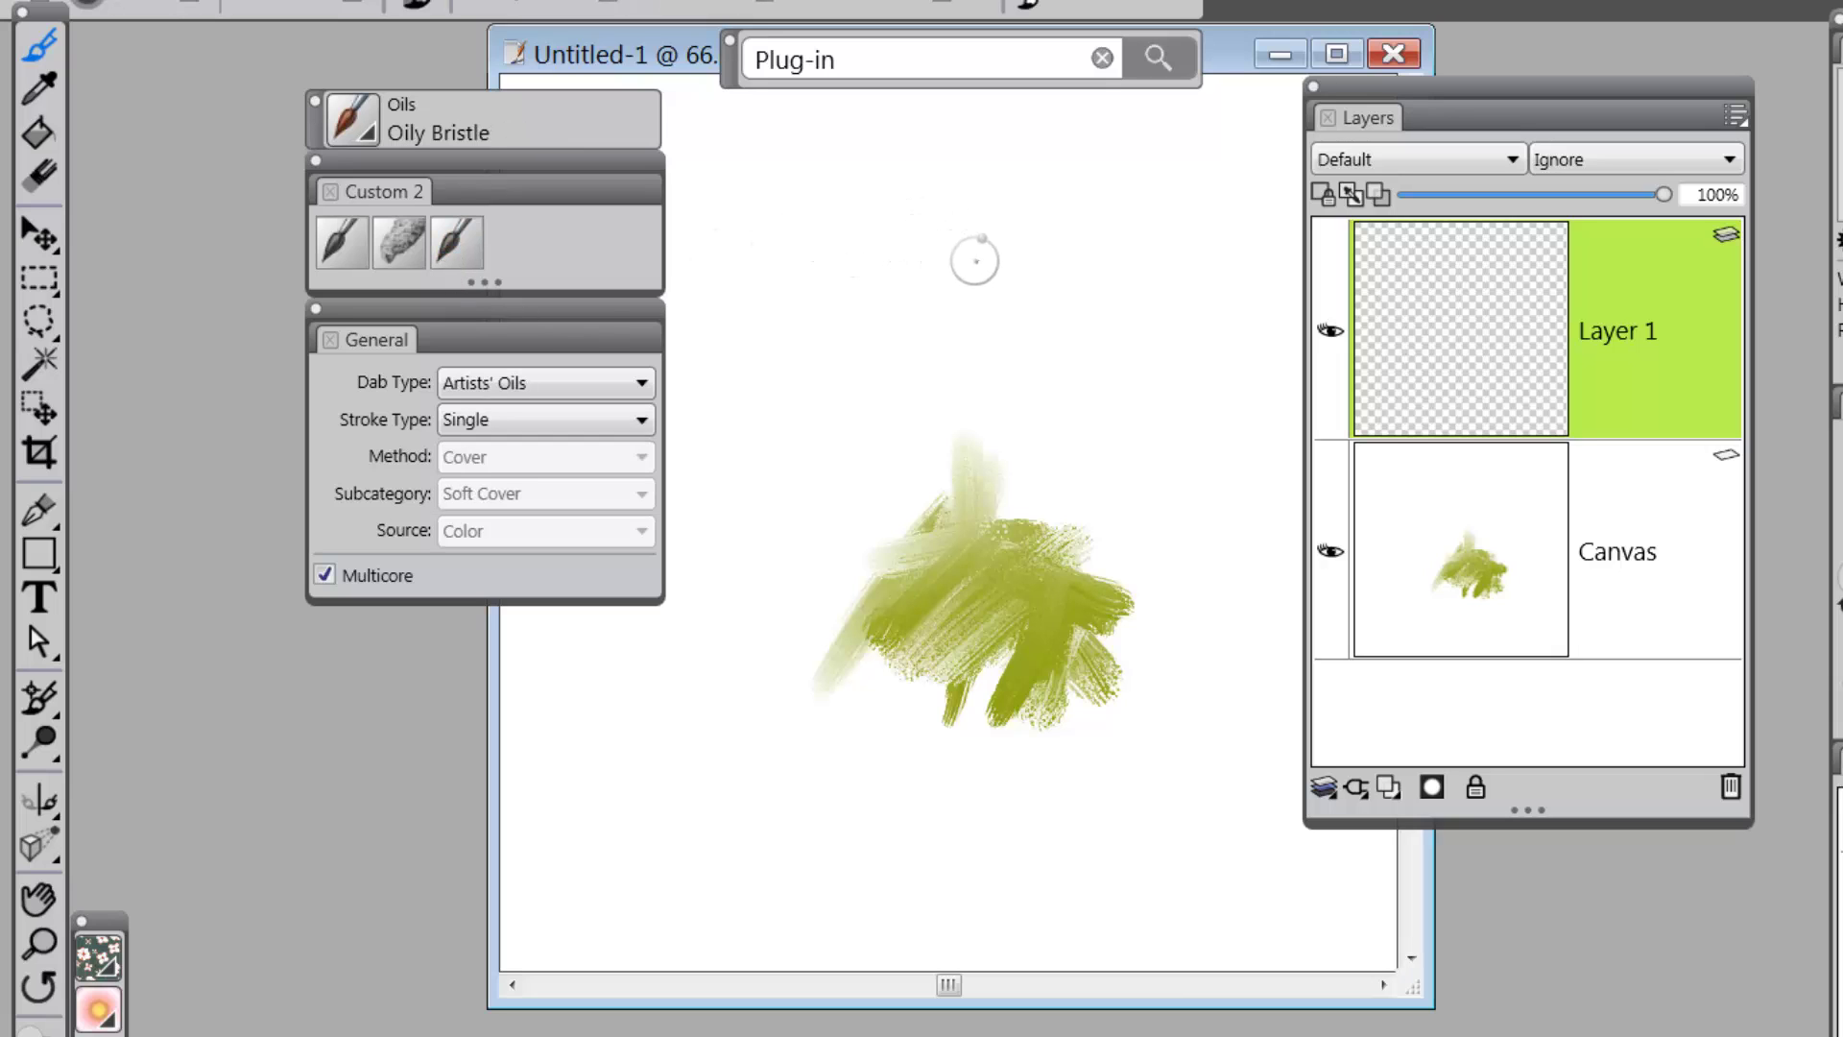
mouse_move(951, 260)
mouse_down()
mouse_move(1014, 223)
mouse_move(1044, 233)
mouse_move(1026, 246)
mouse_move(1054, 240)
mouse_move(988, 411)
mouse_up()
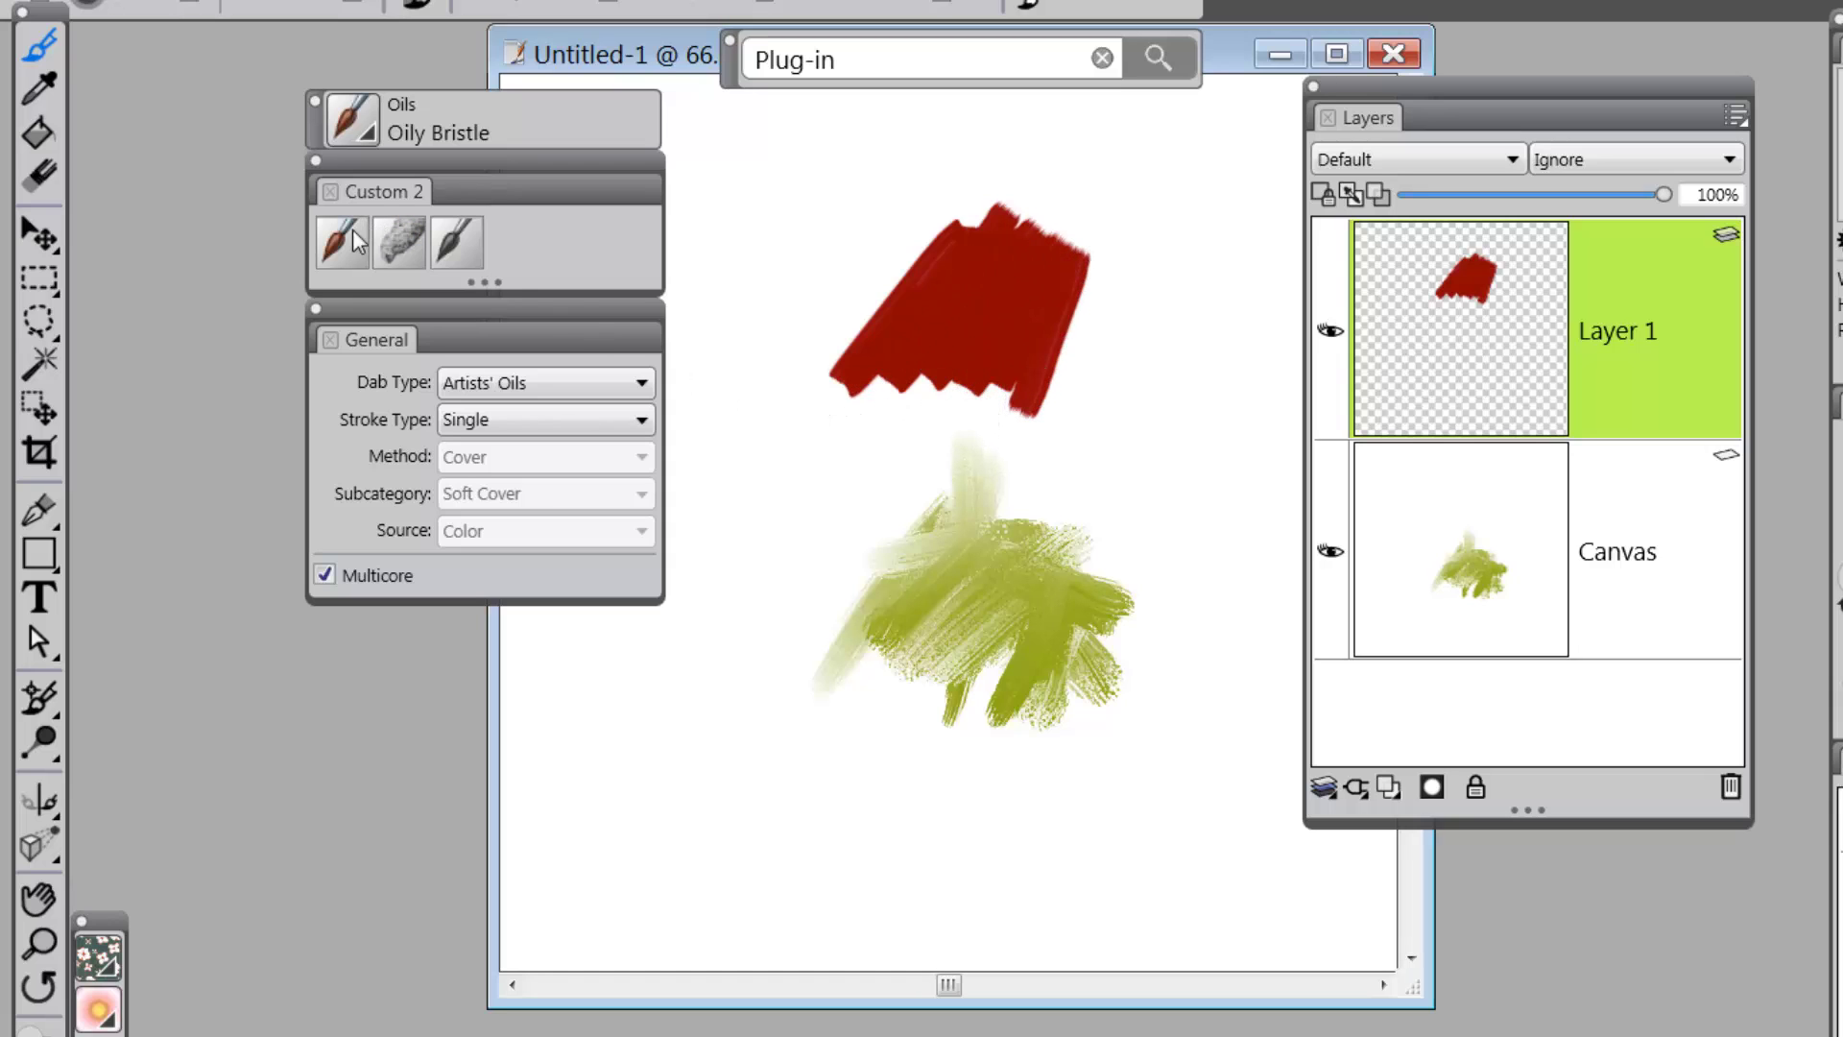
Step: Paint yellow over most of the red patch on Layer 1 with the Coarse Wet Bristle brush
click(338, 240)
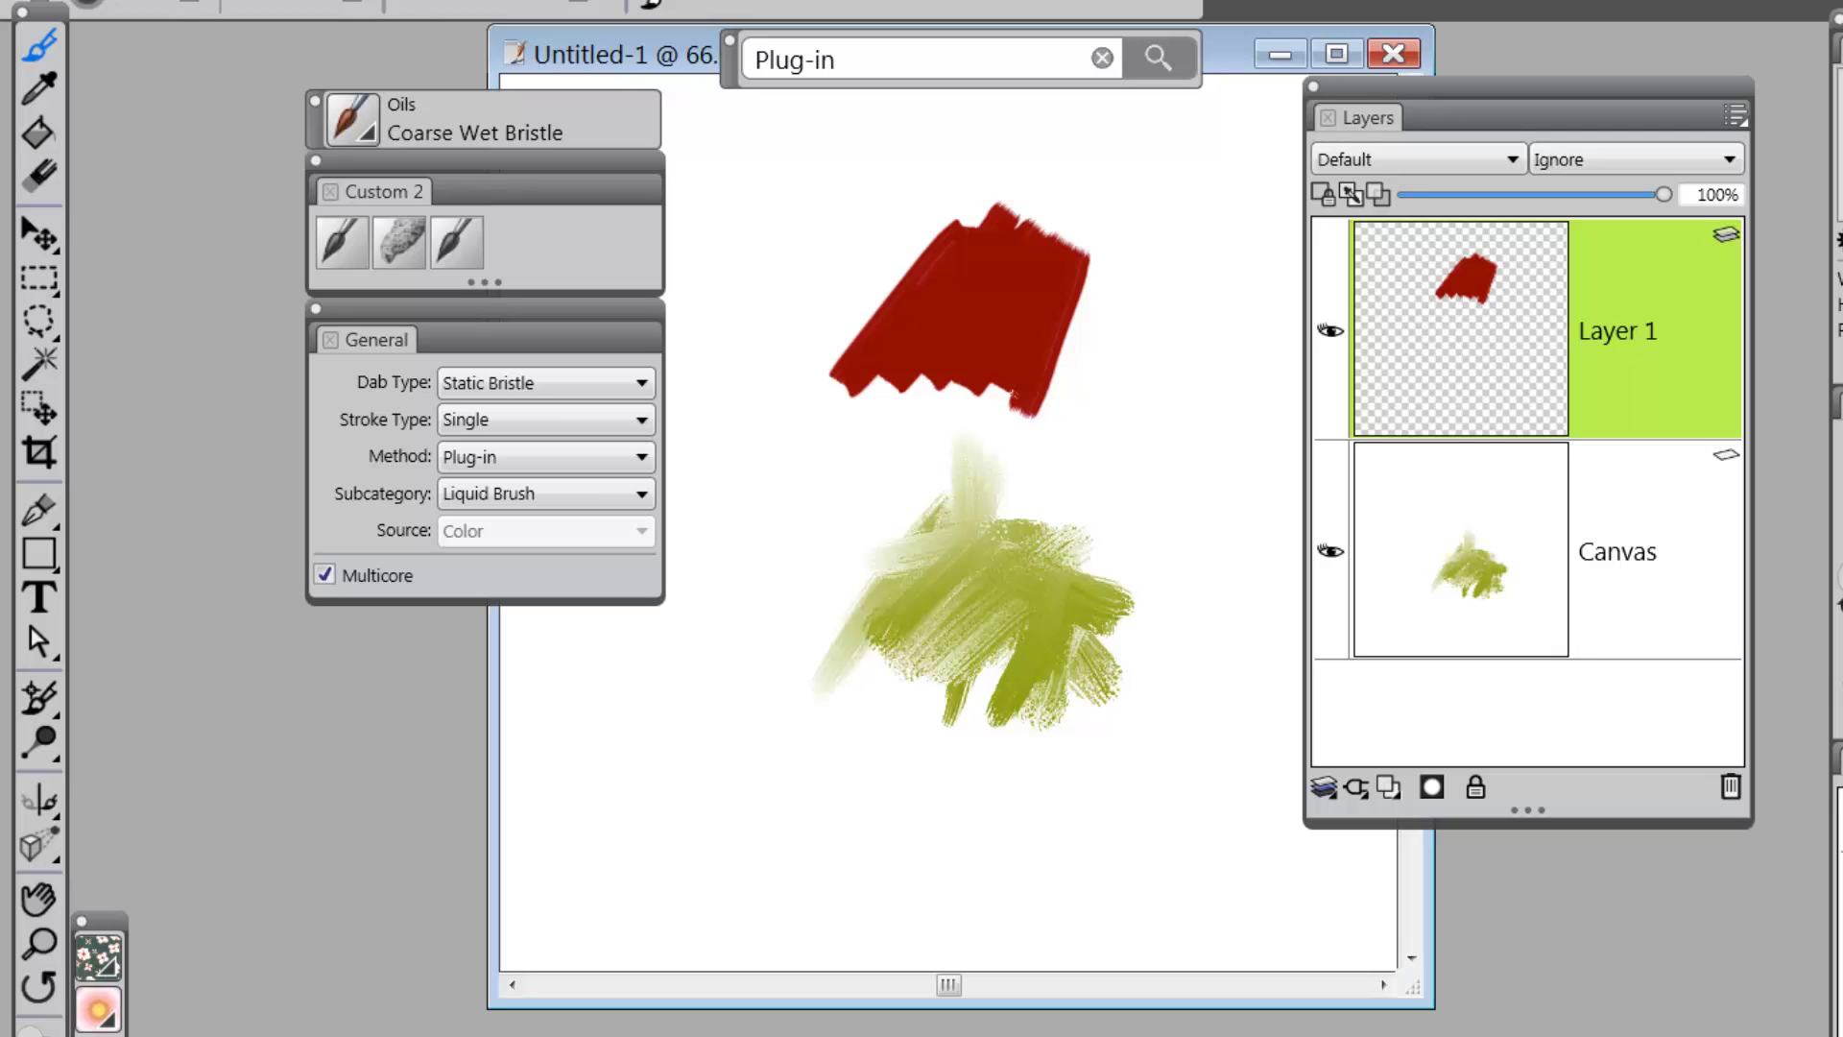
mouse_move(1033, 313)
mouse_down()
mouse_move(1033, 274)
mouse_move(984, 314)
mouse_move(996, 286)
mouse_move(1008, 337)
mouse_move(1050, 302)
mouse_move(1055, 268)
mouse_move(1101, 270)
mouse_move(940, 378)
mouse_move(976, 305)
mouse_move(959, 272)
mouse_move(960, 305)
mouse_move(988, 311)
mouse_move(963, 297)
mouse_move(979, 265)
mouse_move(1020, 312)
mouse_move(984, 246)
mouse_move(953, 321)
mouse_move(1000, 303)
mouse_move(1035, 207)
mouse_move(1039, 328)
mouse_move(1083, 337)
mouse_move(1048, 352)
mouse_up()
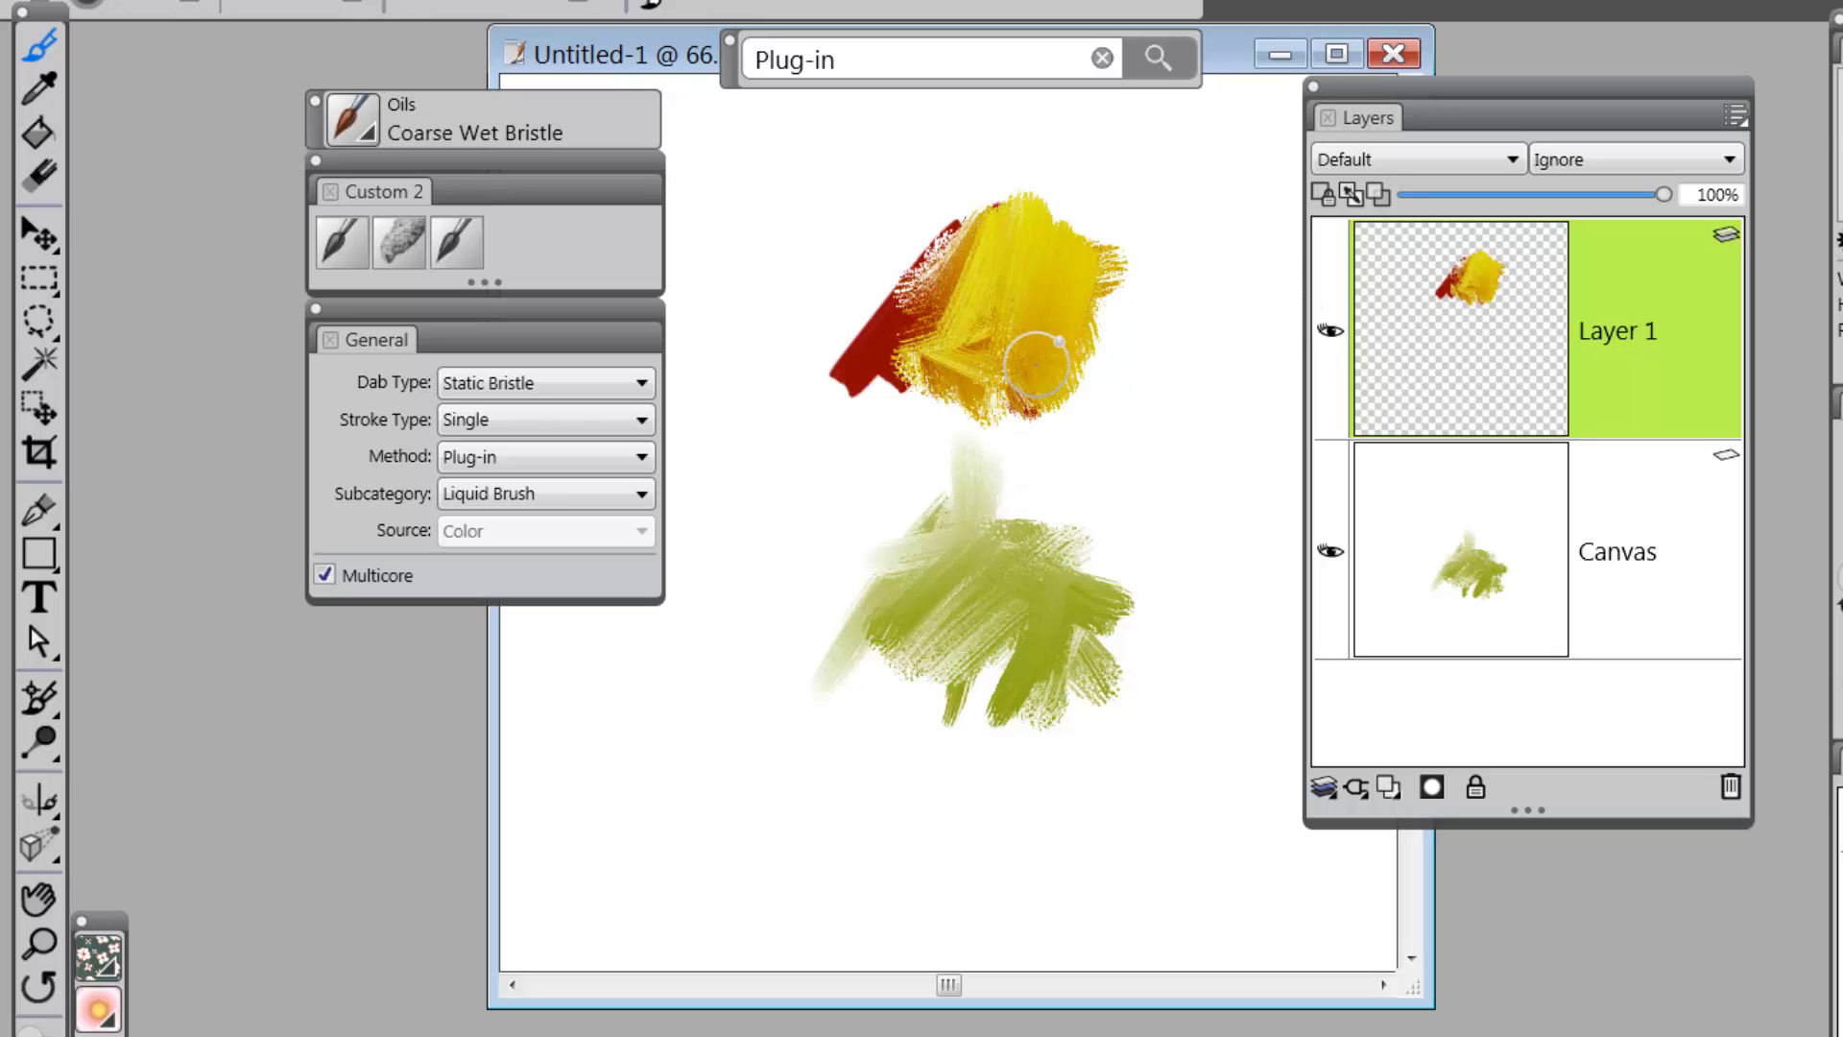
Step: Undo the yellow and red strokes on Layer 1 and the olive green strokes on the Canvas layer
key(ctrl+z)
key(ctrl+z)
key(ctrl+z)
key(ctrl+z)
key(ctrl+z)
key(ctrl+z)
key(ctrl+z)
key(ctrl+z)
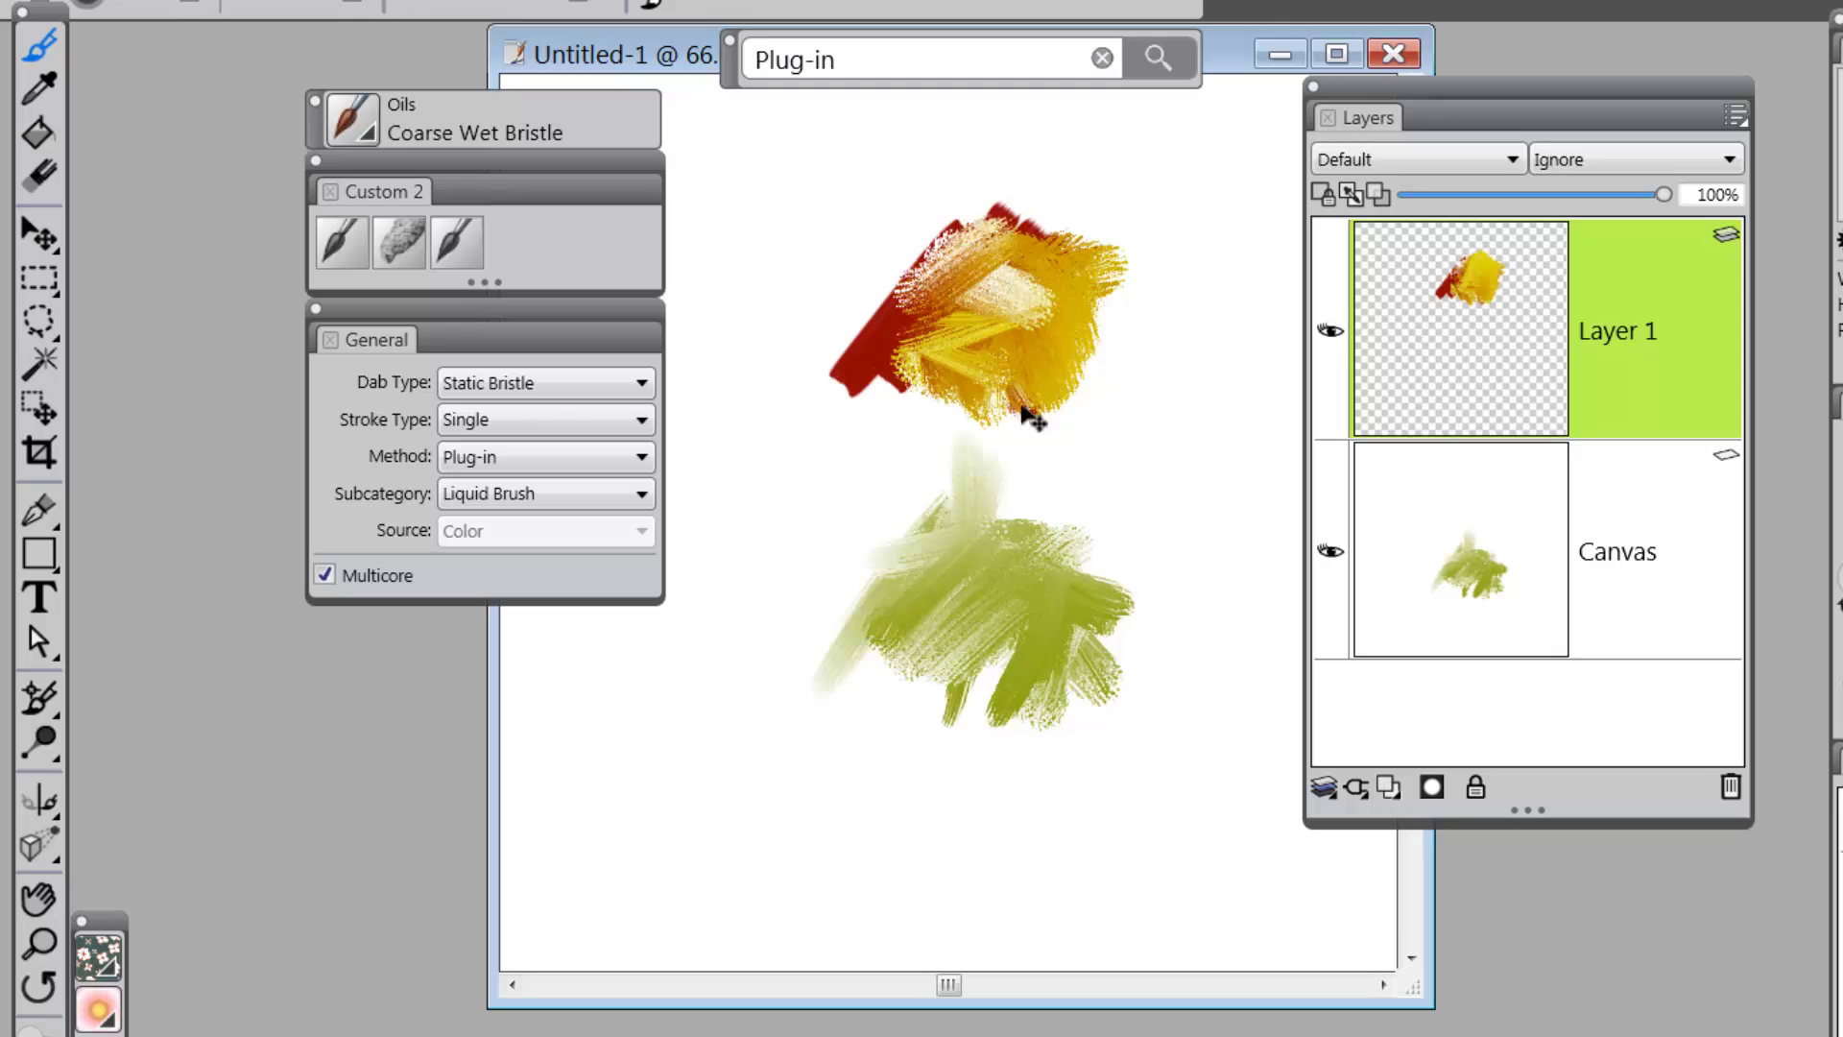
key(ctrl+z)
key(ctrl+z)
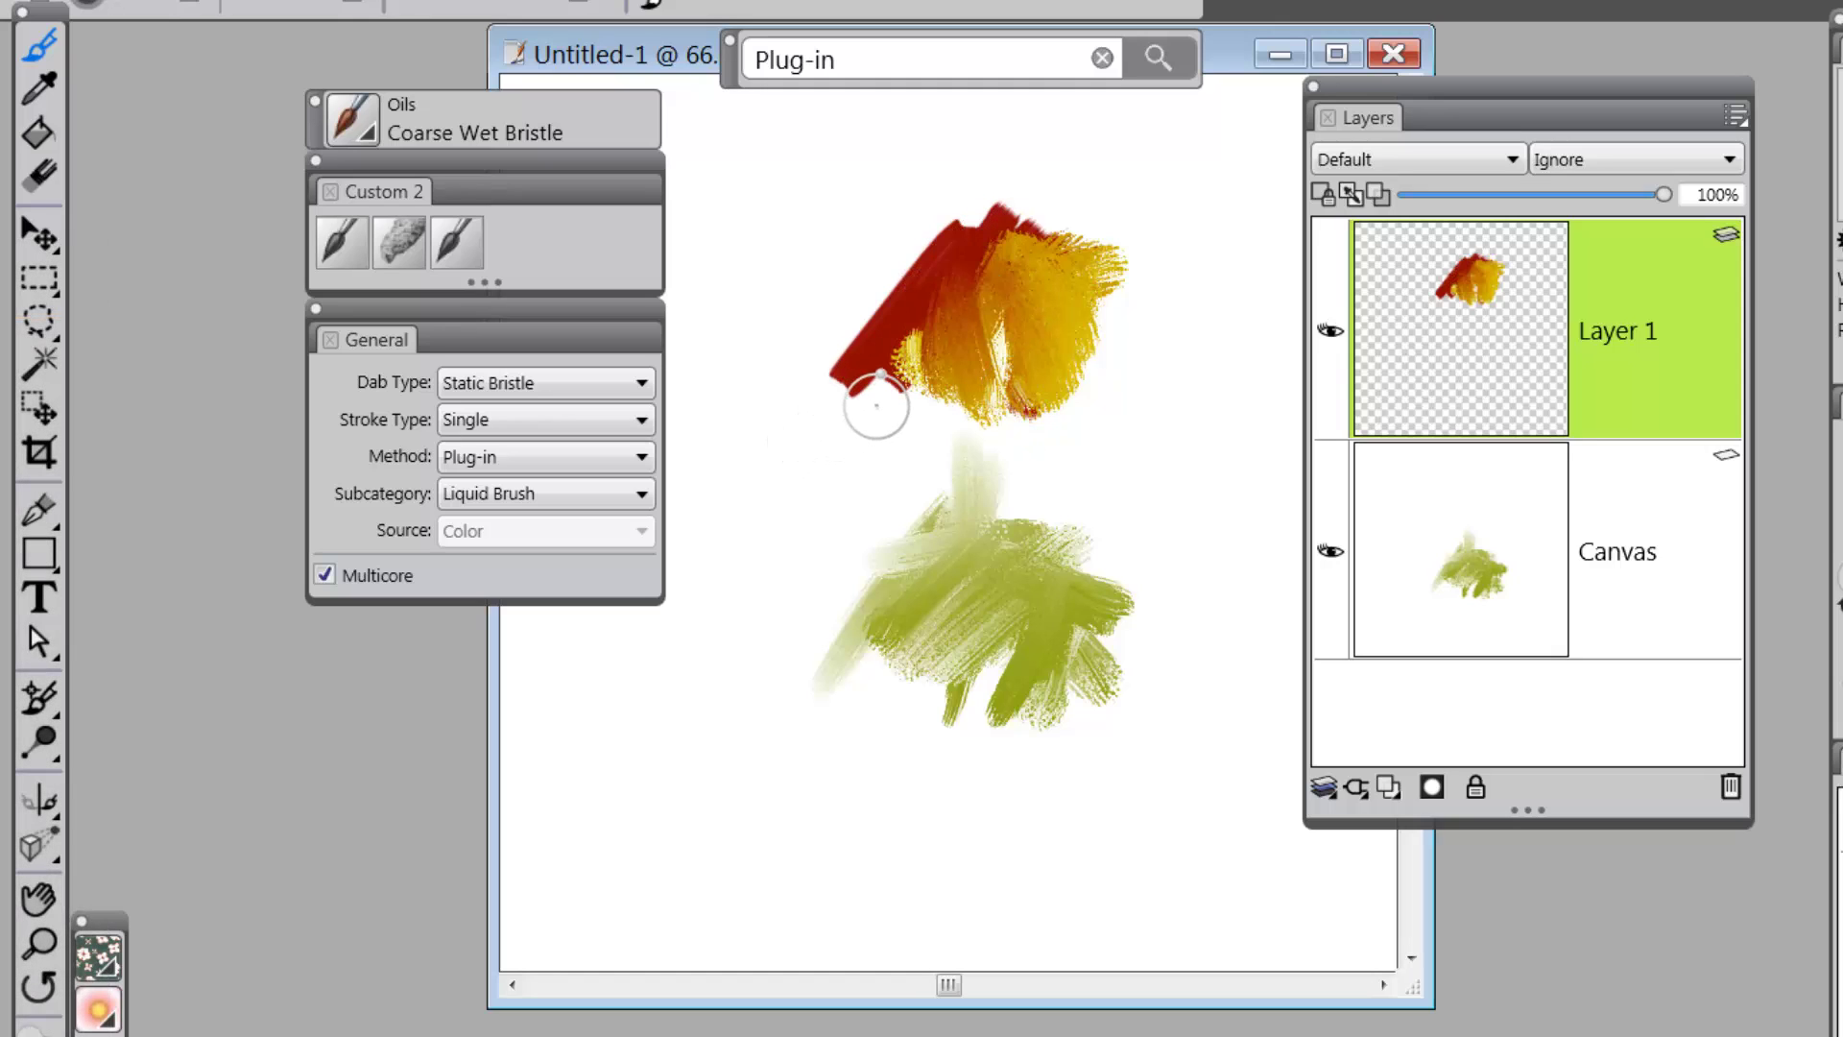
key(ctrl+z)
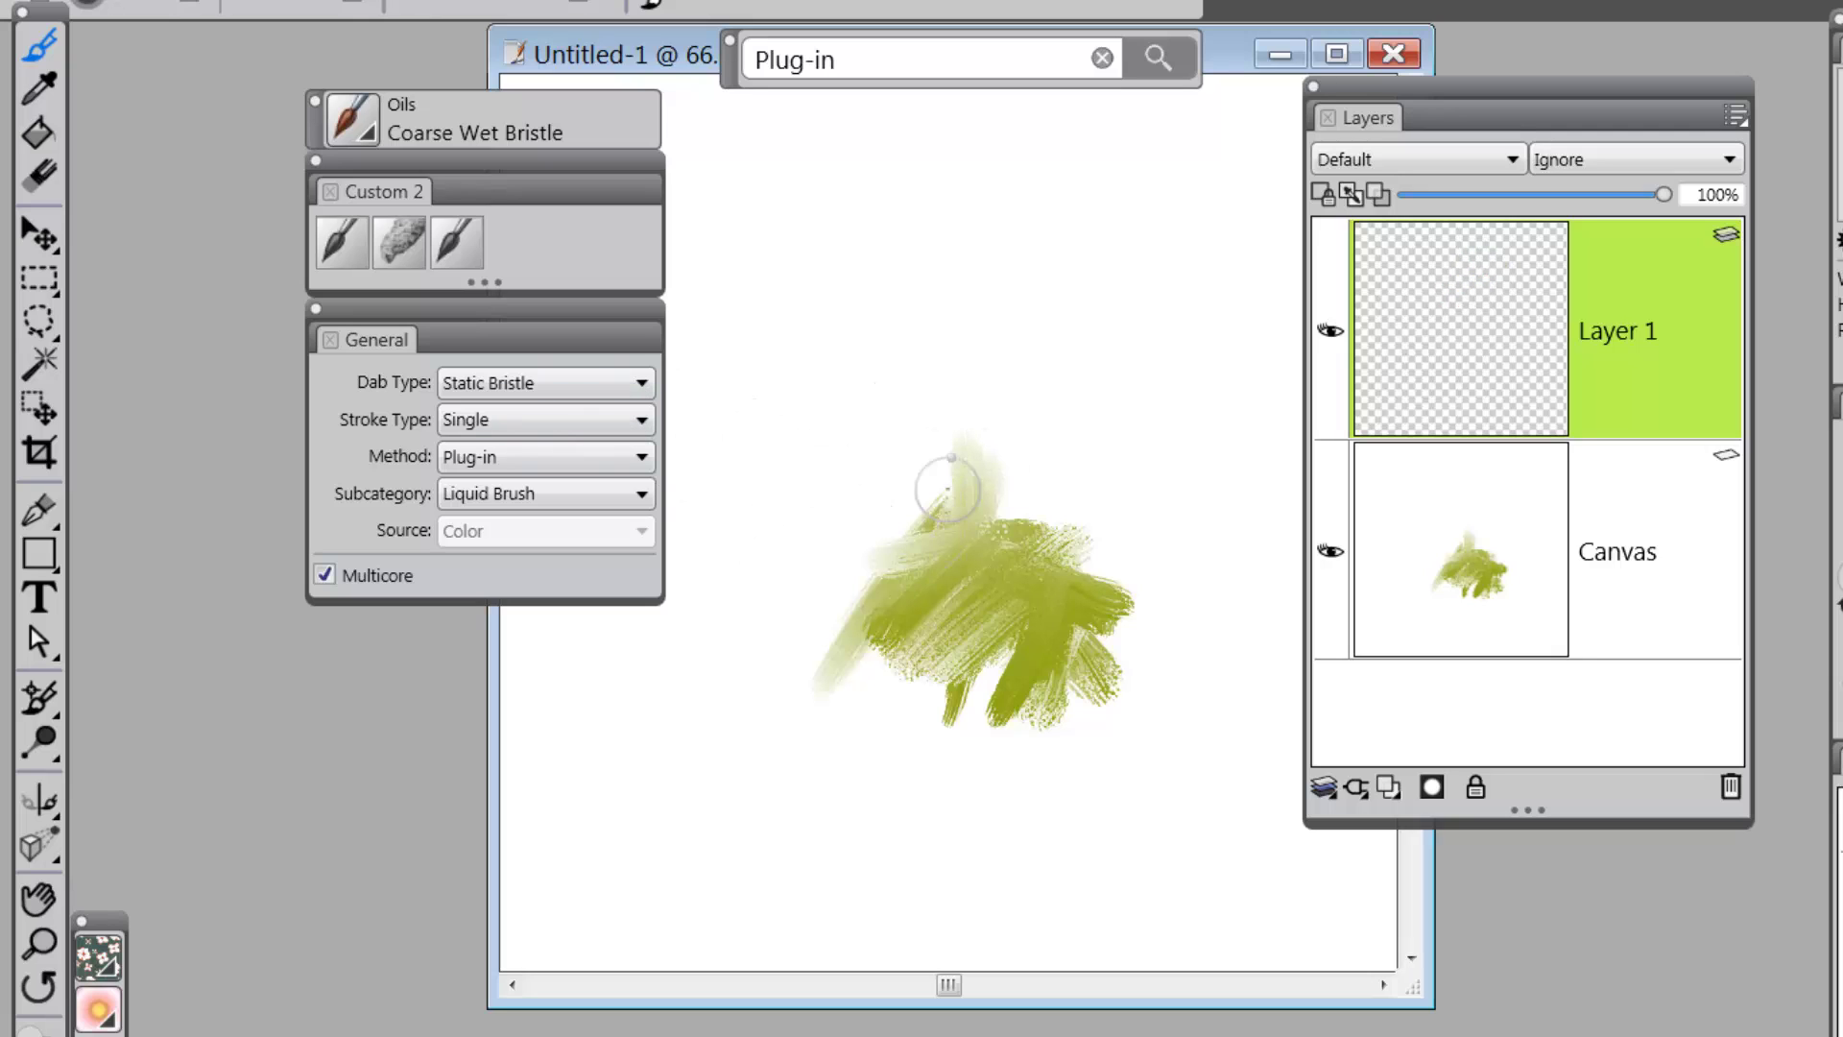
click(1612, 489)
key(ctrl+z)
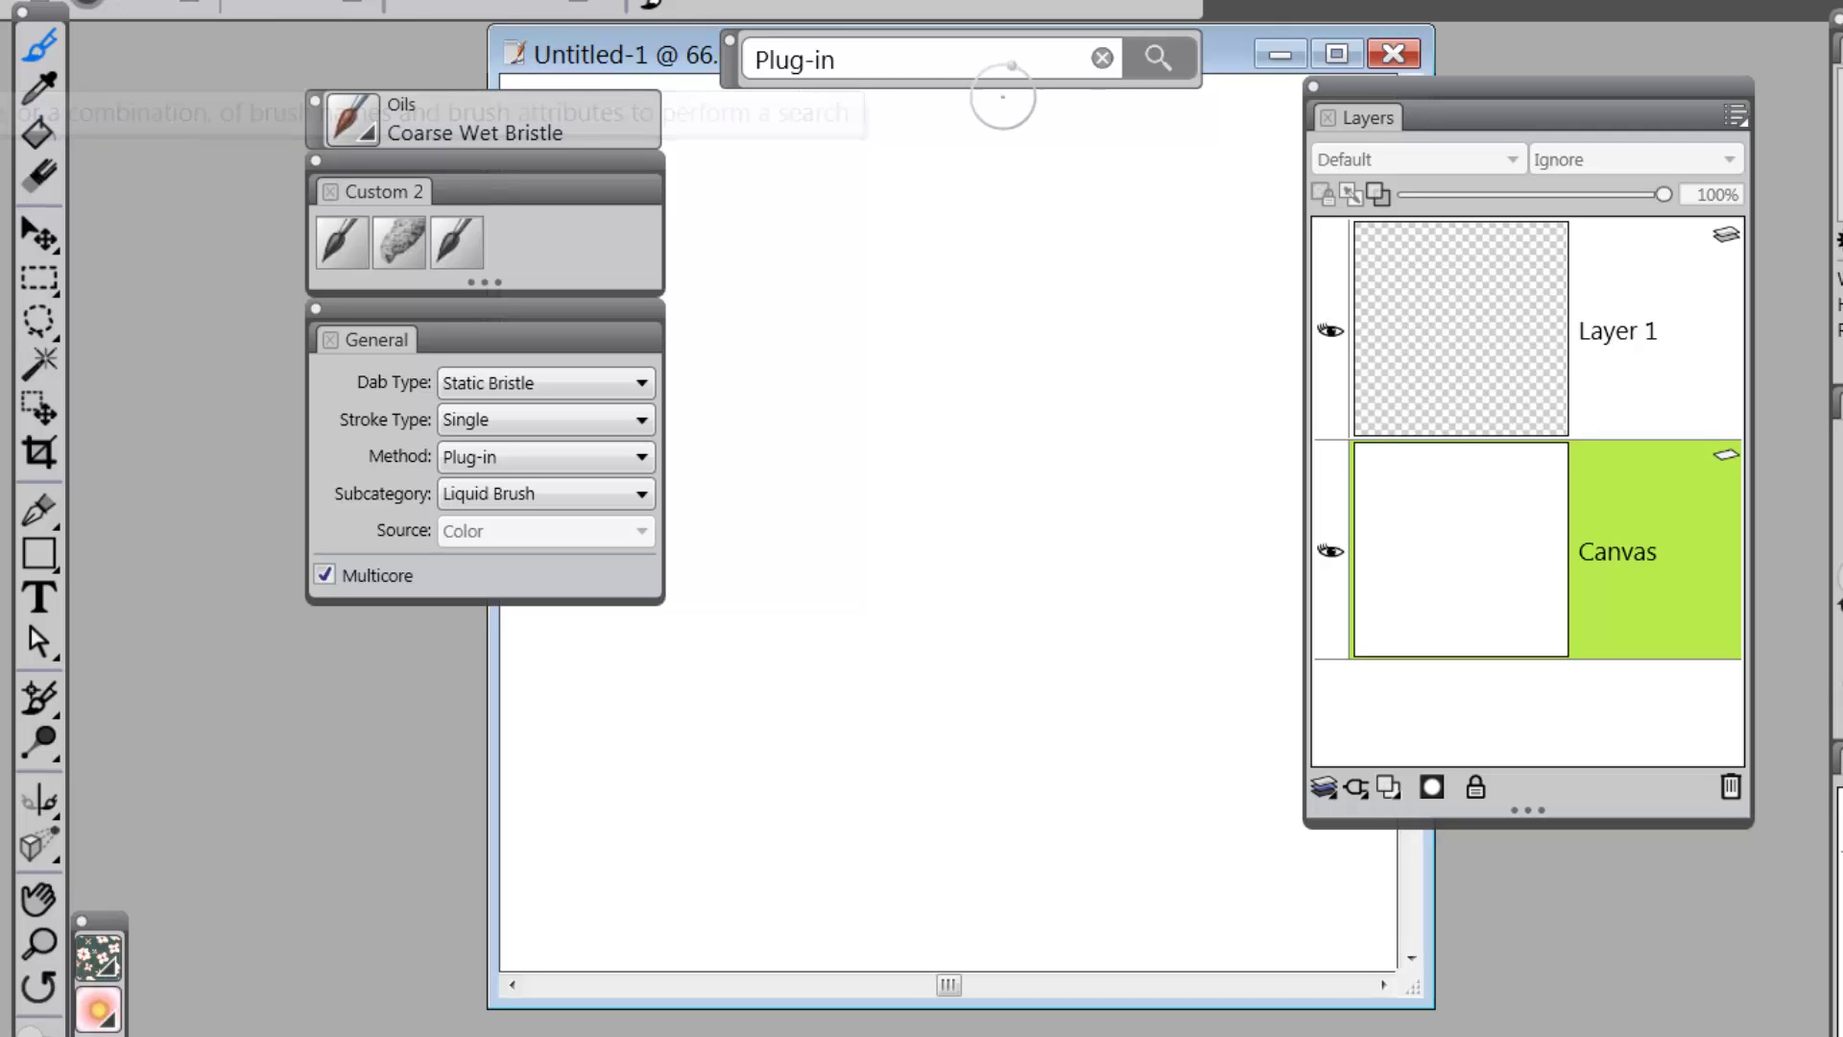
Step: Switch to the F-X Fire brush from the Plug-in search results and look through the subcategories of its method
click(1160, 50)
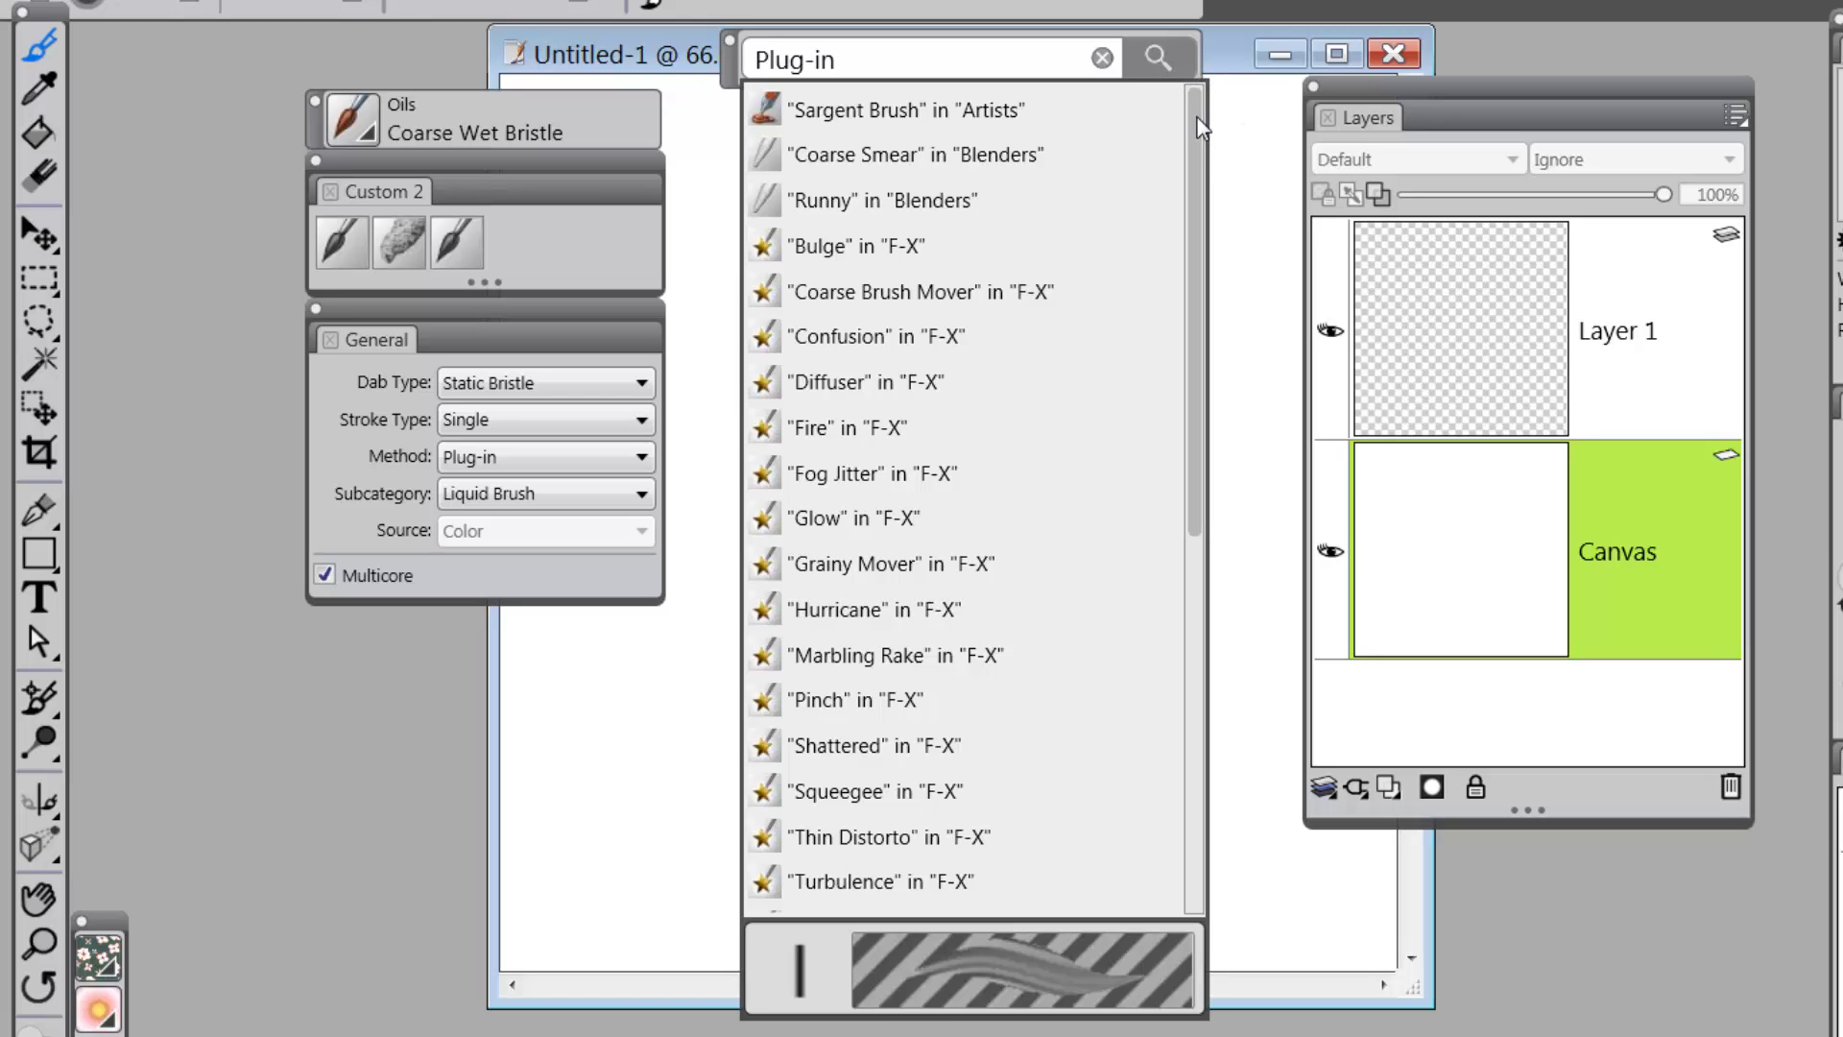
mouse_move(1200, 124)
mouse_down()
mouse_move(1192, 285)
mouse_move(1217, 508)
mouse_move(1218, 84)
mouse_up()
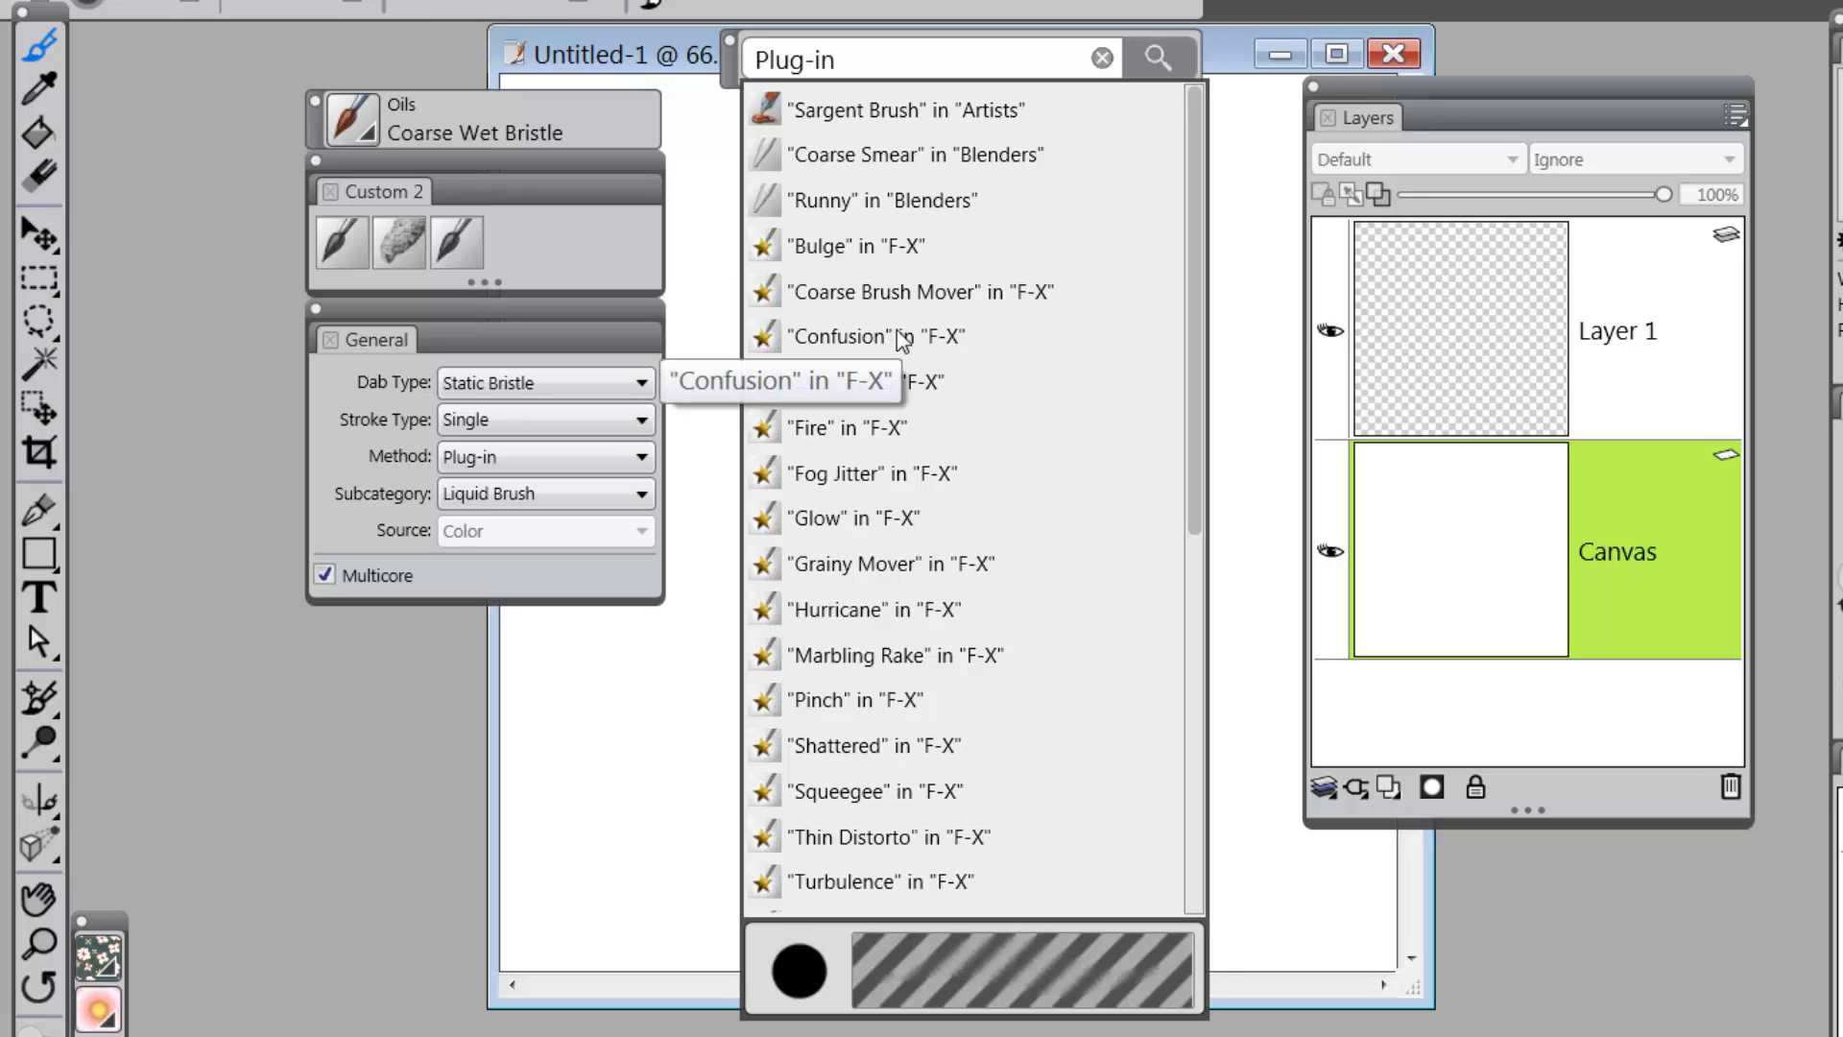
click(877, 425)
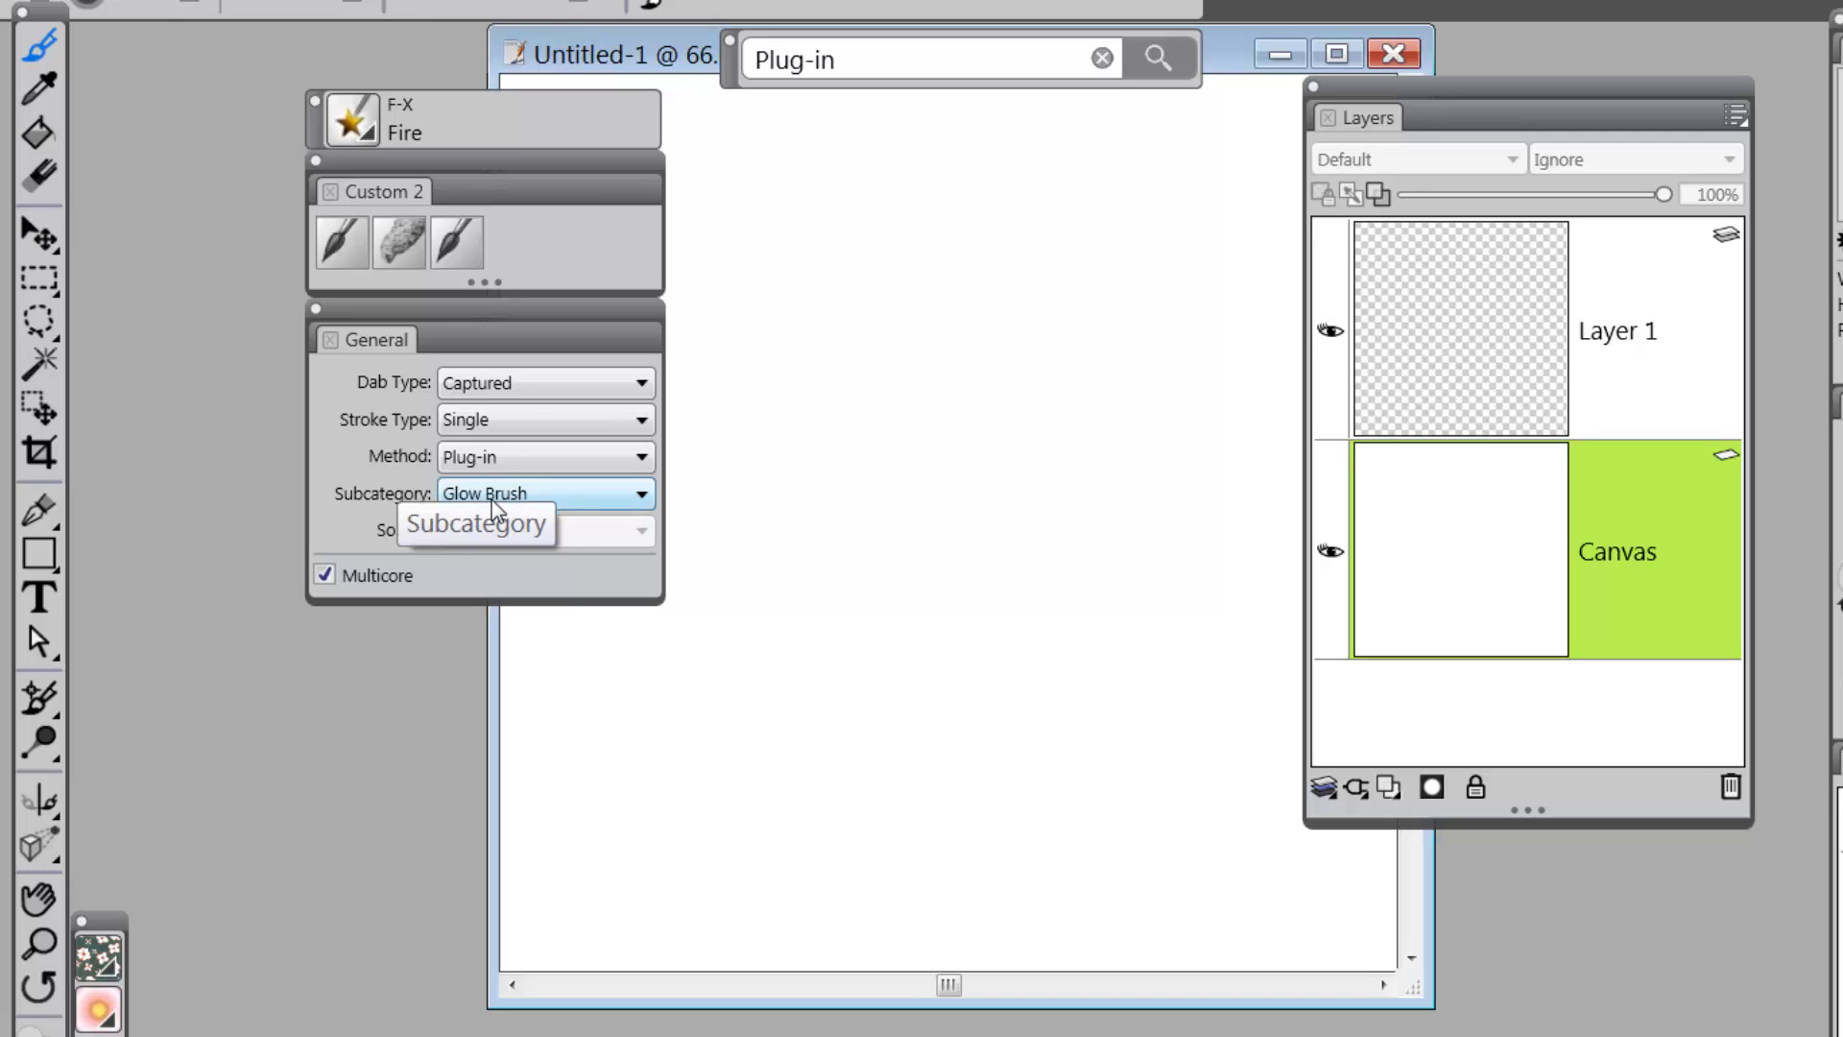
click(640, 493)
scroll(649, 696, down, 1)
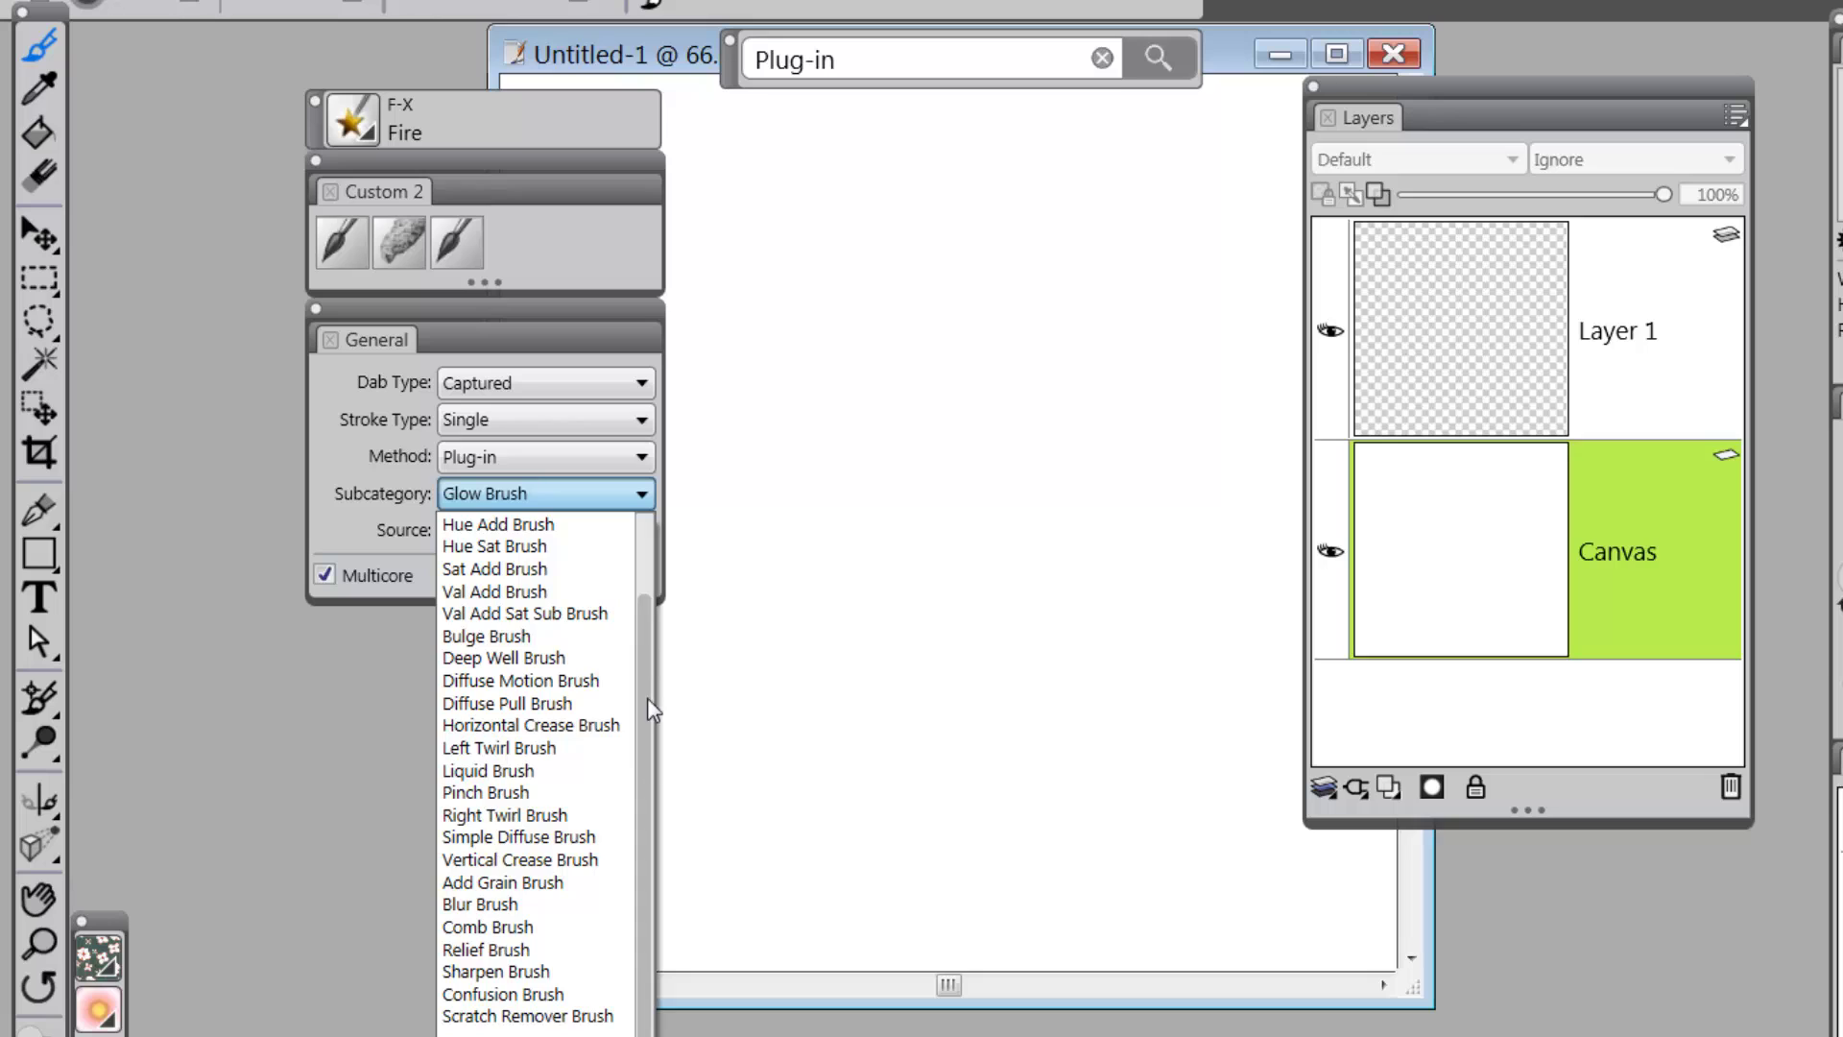
scroll(643, 533, up, 2)
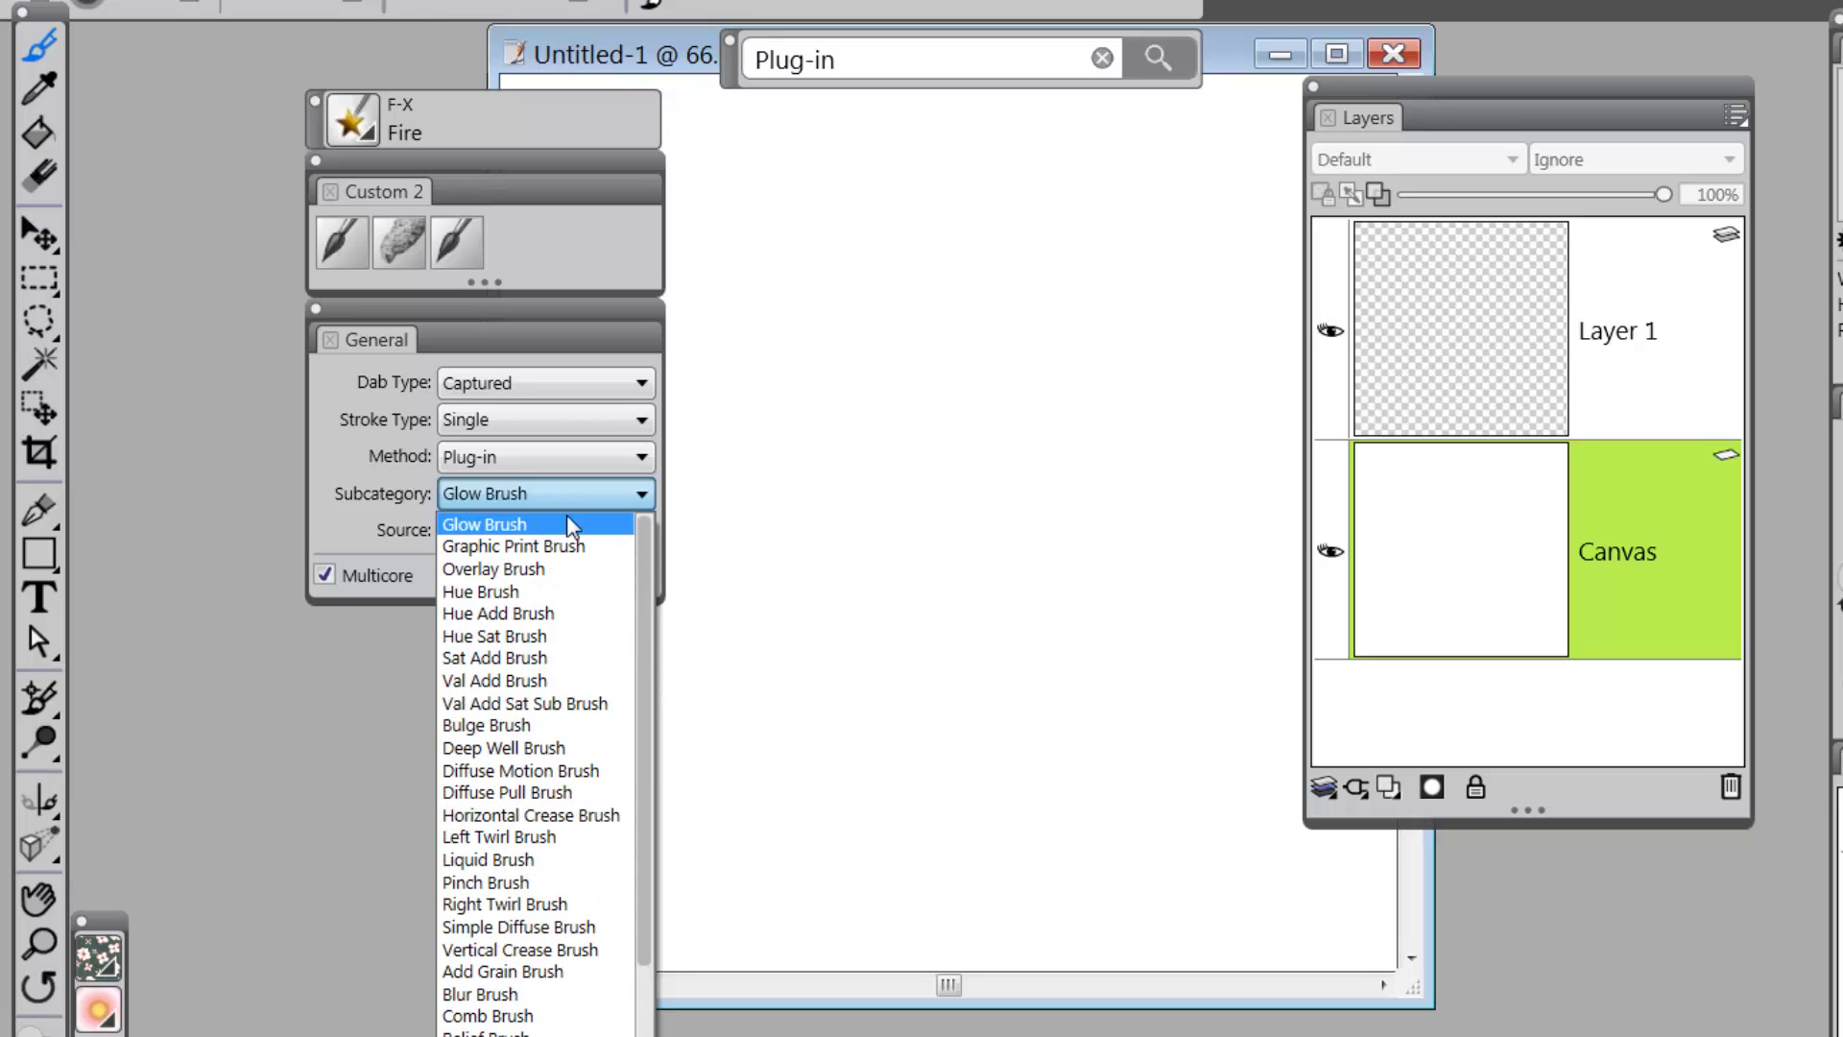
click(638, 491)
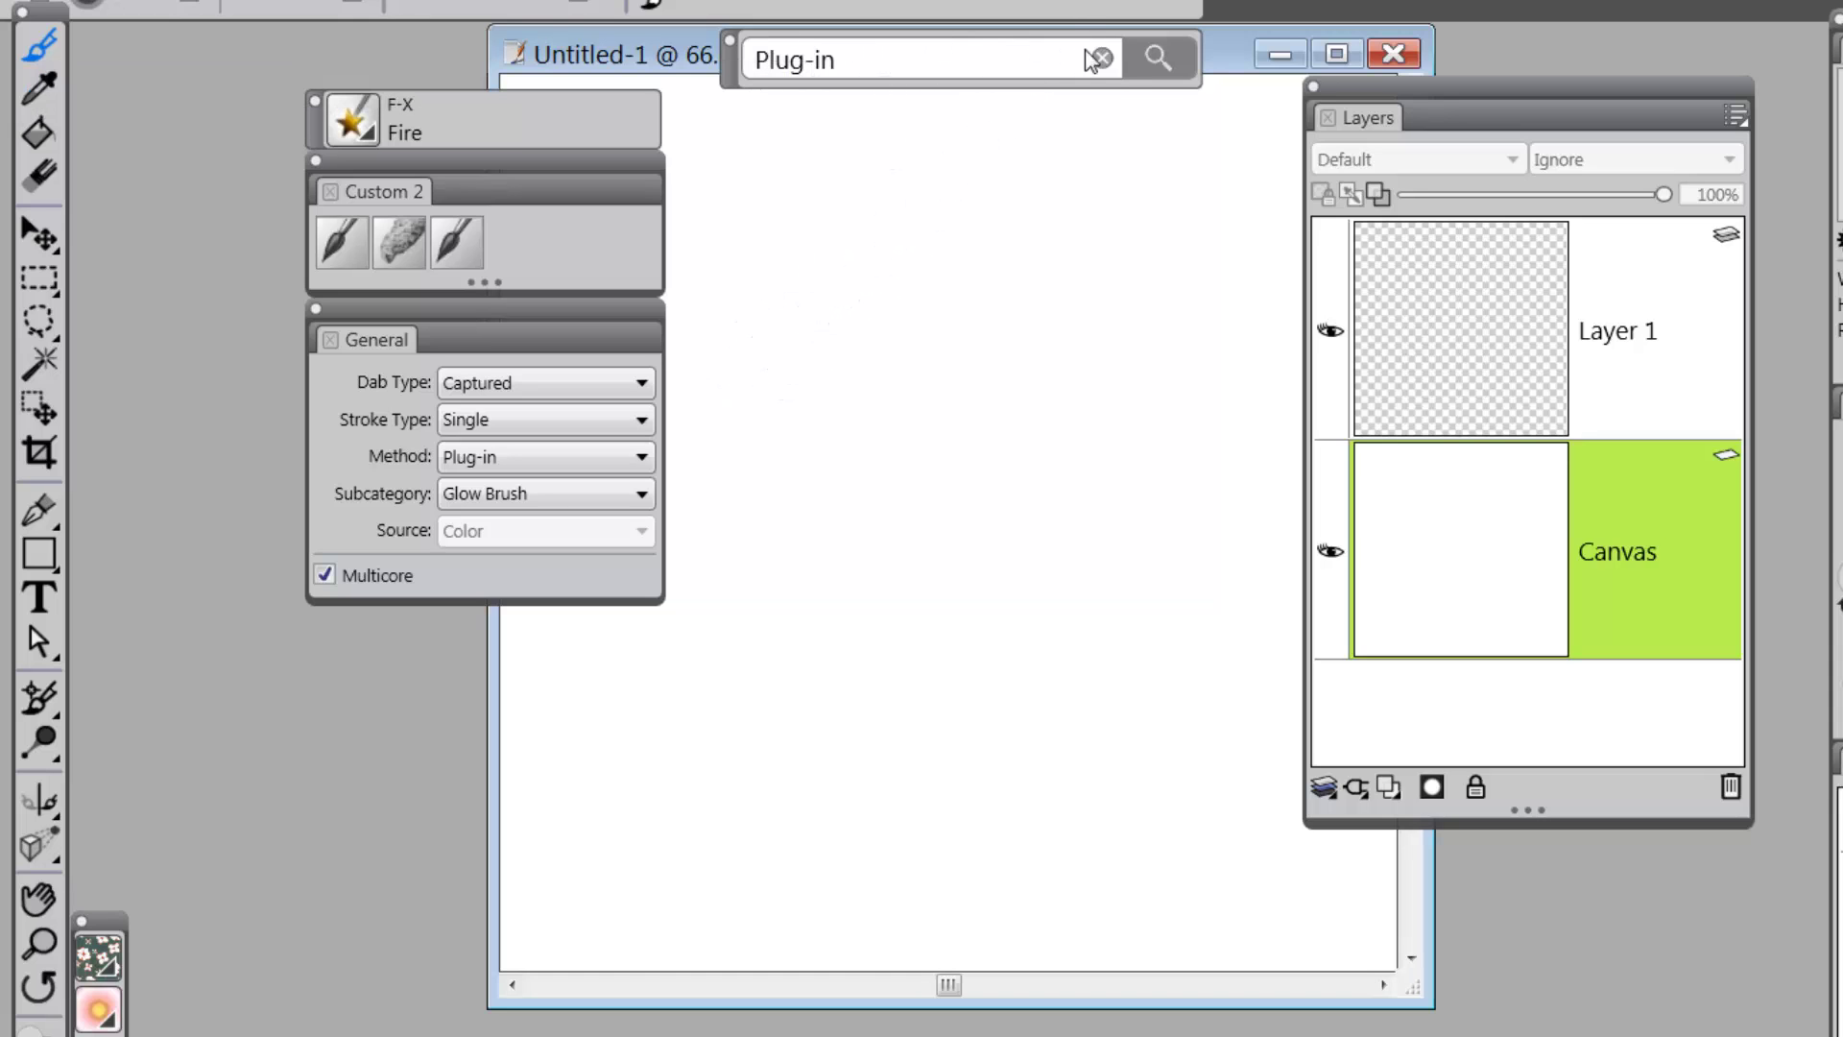
Step: Review the Plug-in brush list again and switch to the Sargent Brush in the Artists category to check its method
click(1152, 56)
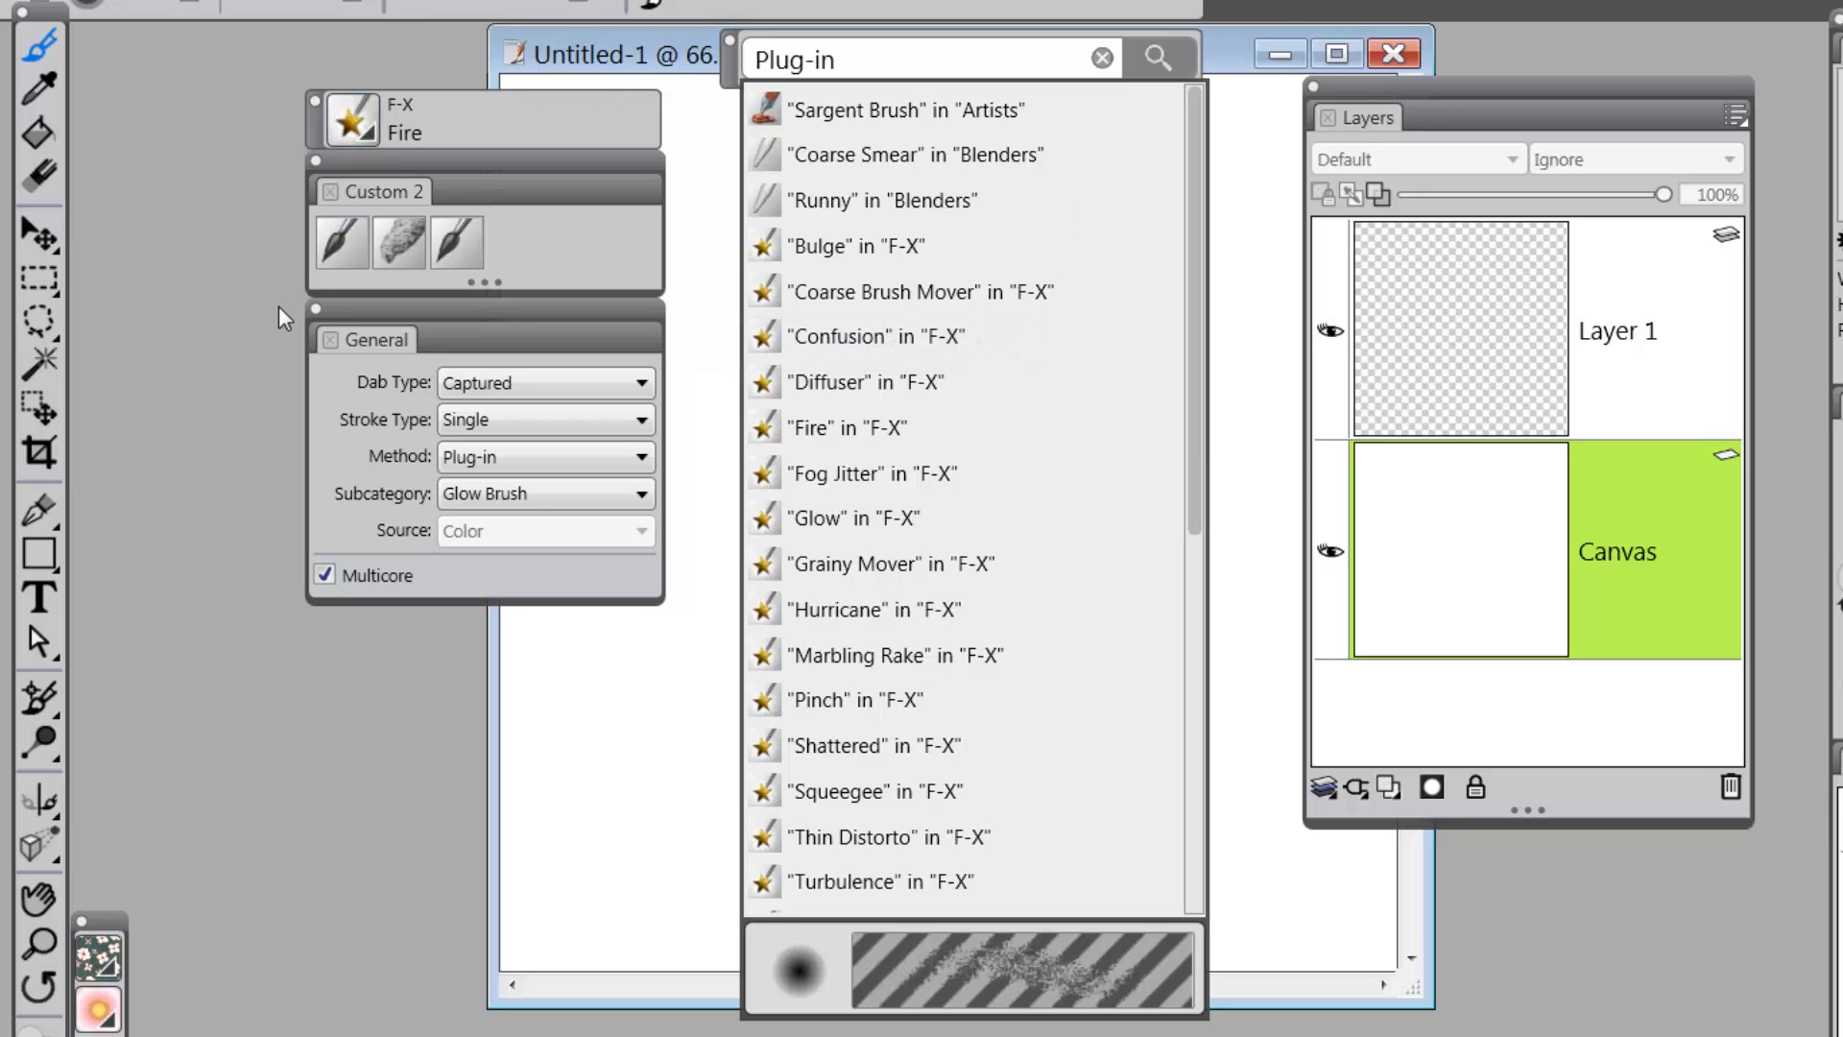
click(373, 132)
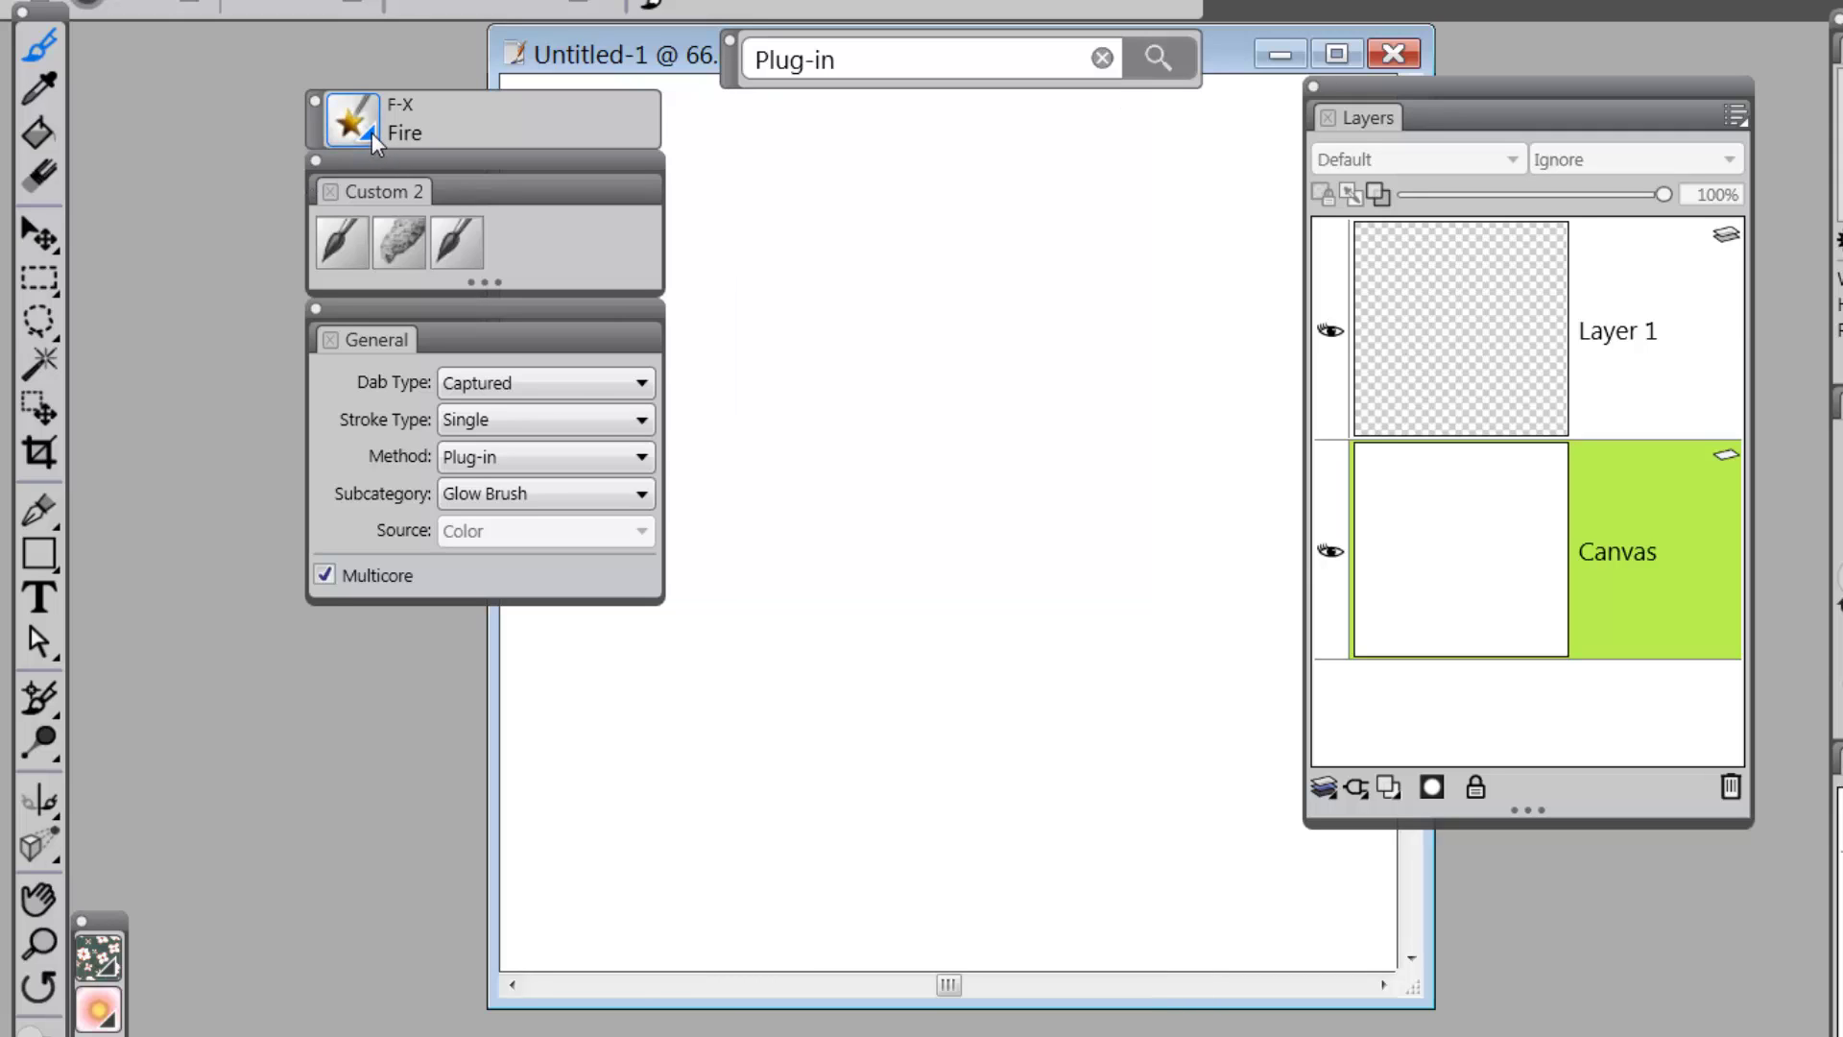
click(372, 133)
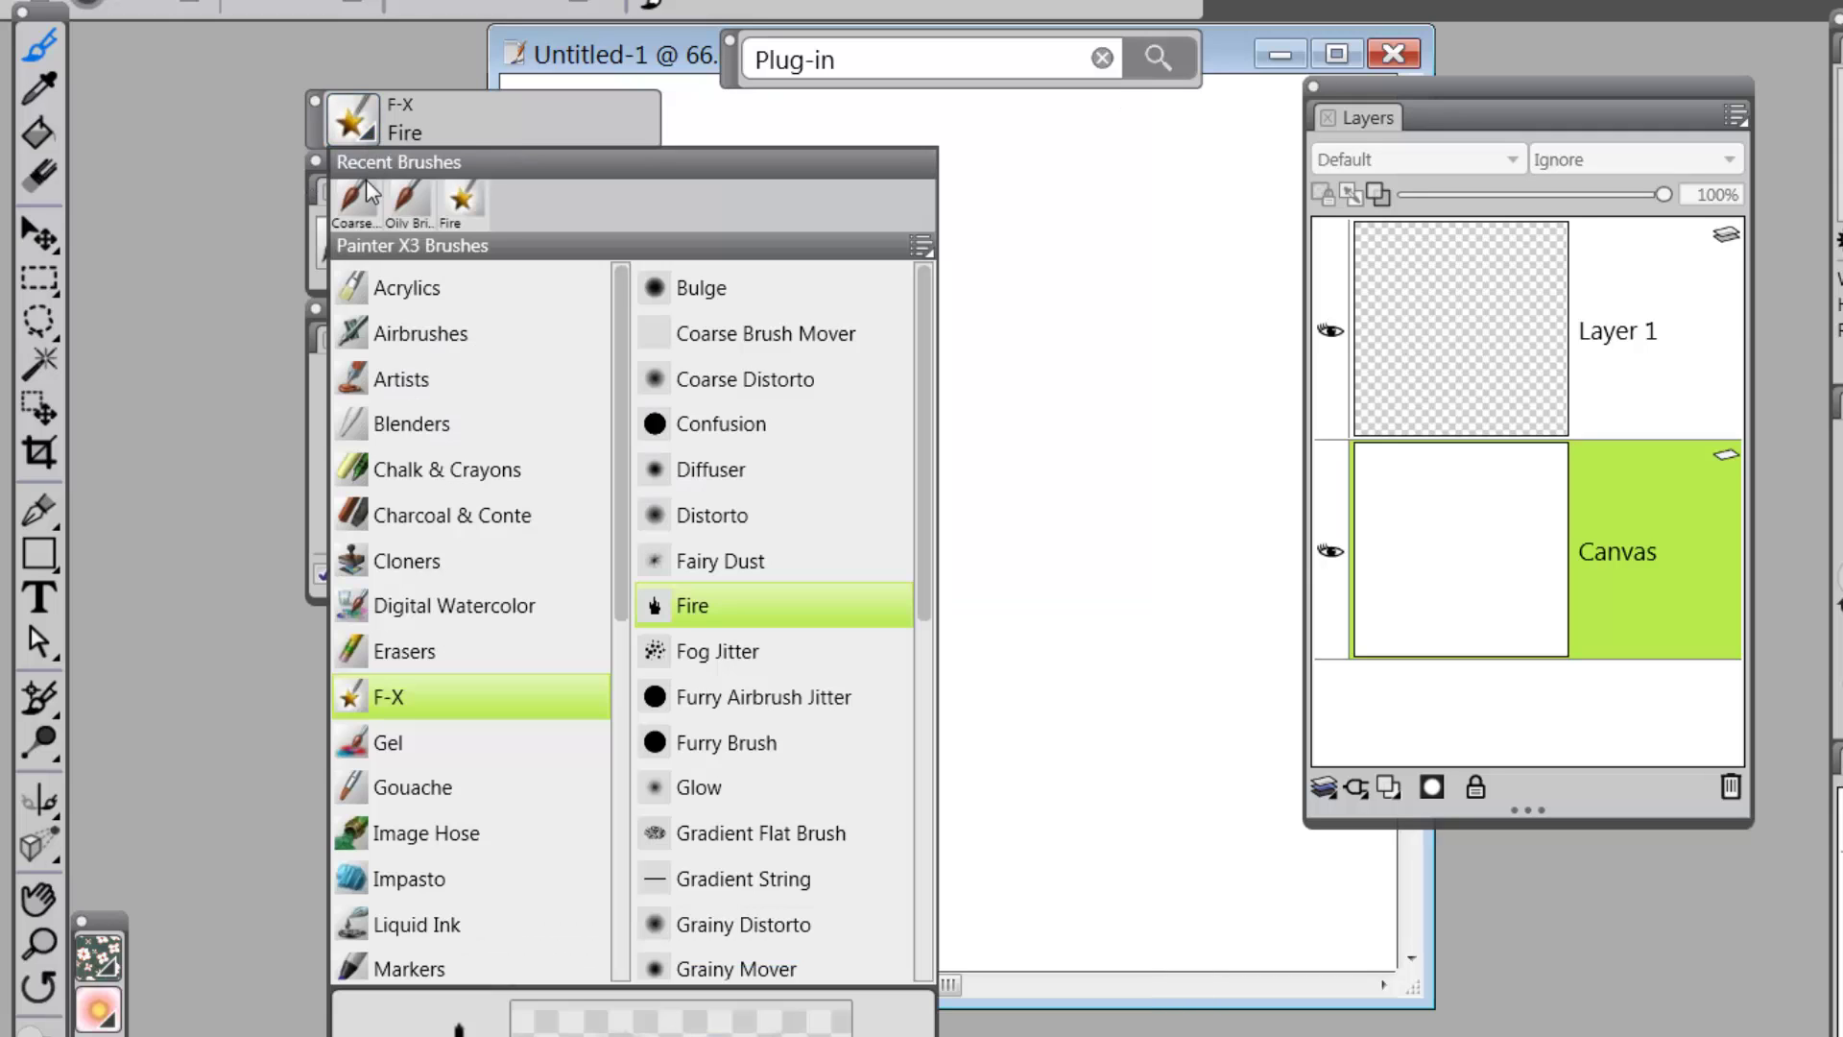
click(384, 383)
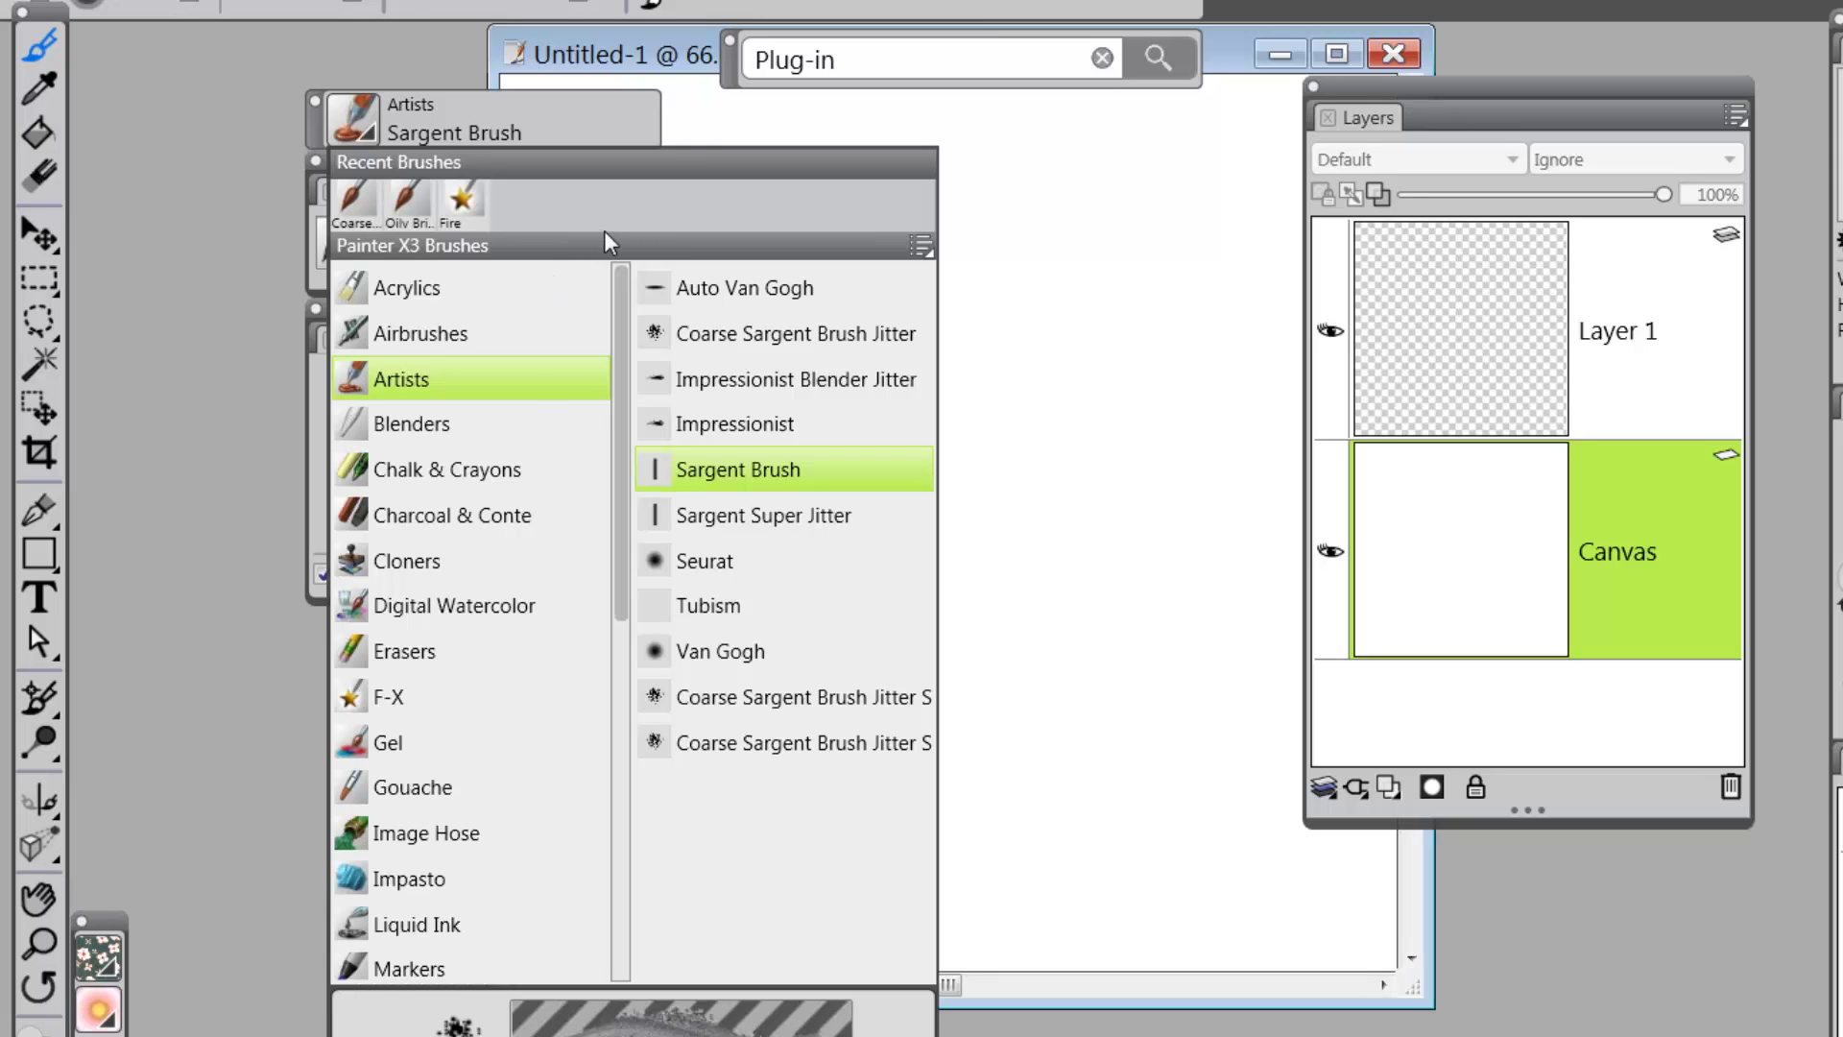
click(367, 130)
click(244, 277)
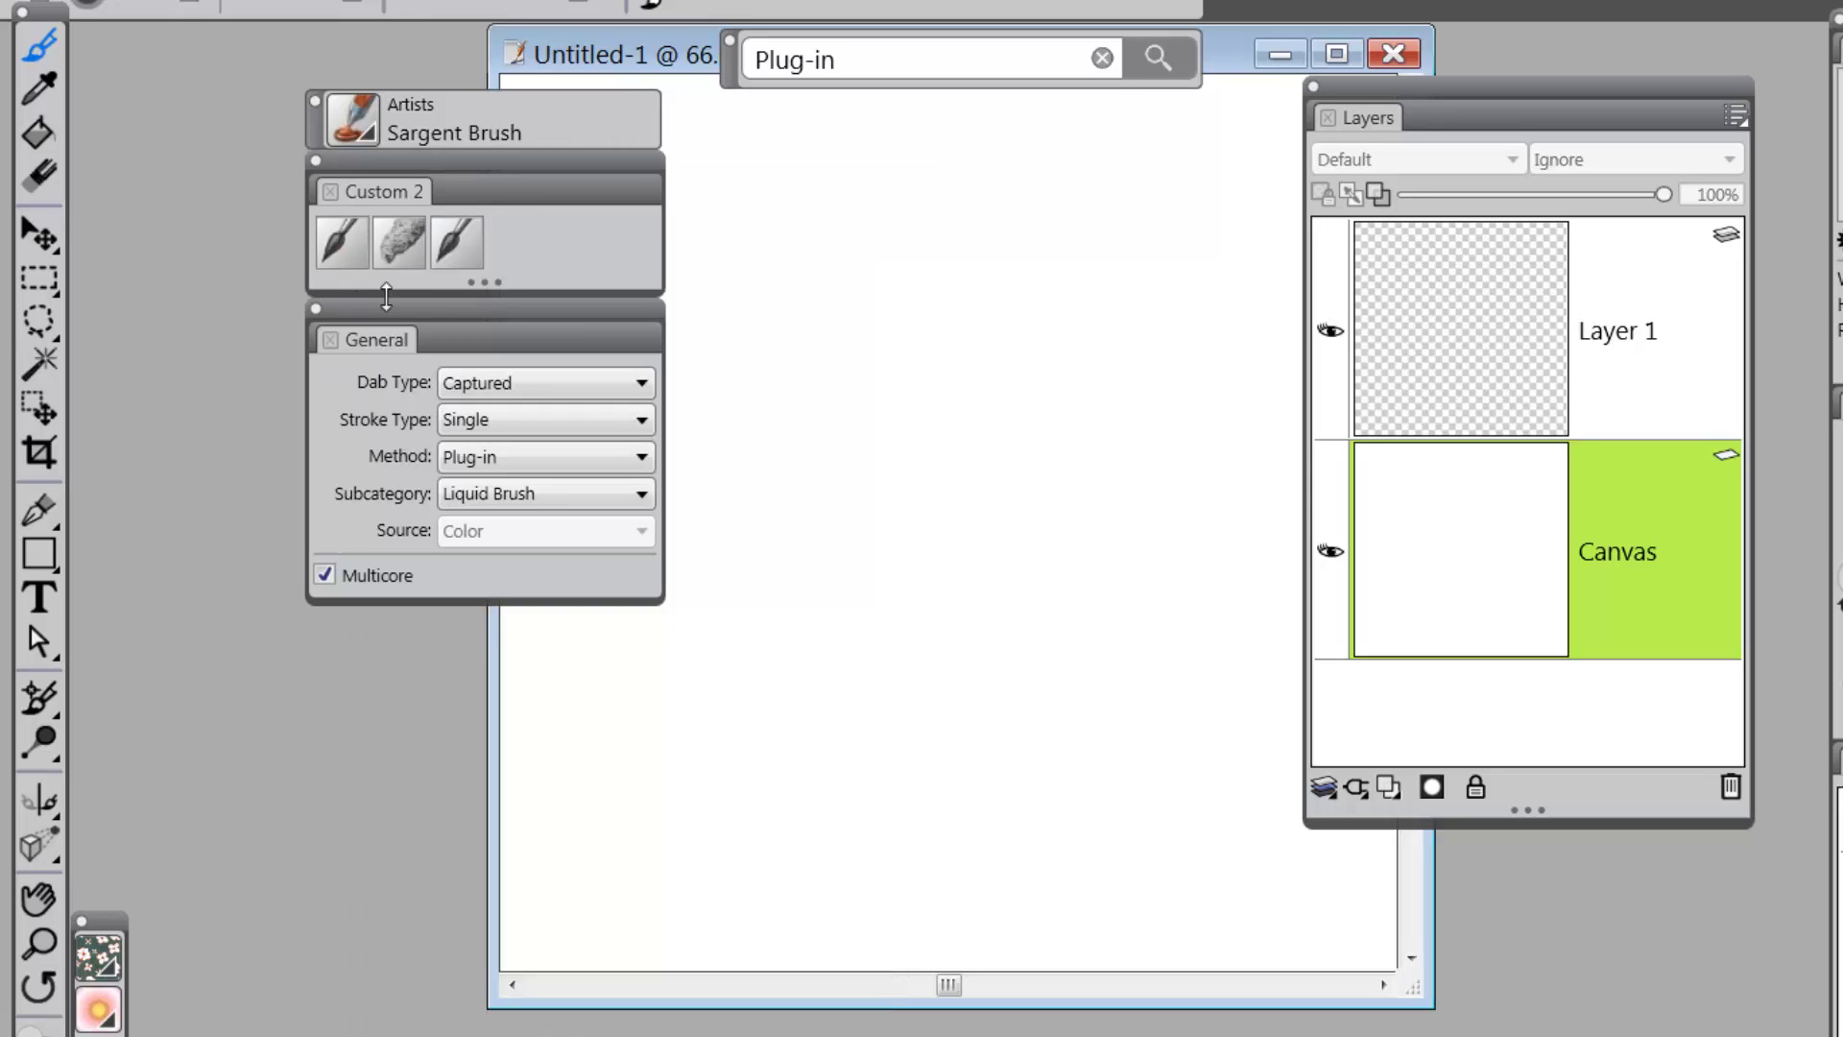
Step: Switch to the Grainy Wet Sponge brush and search the brushes for Drip to review the matching variants
click(403, 235)
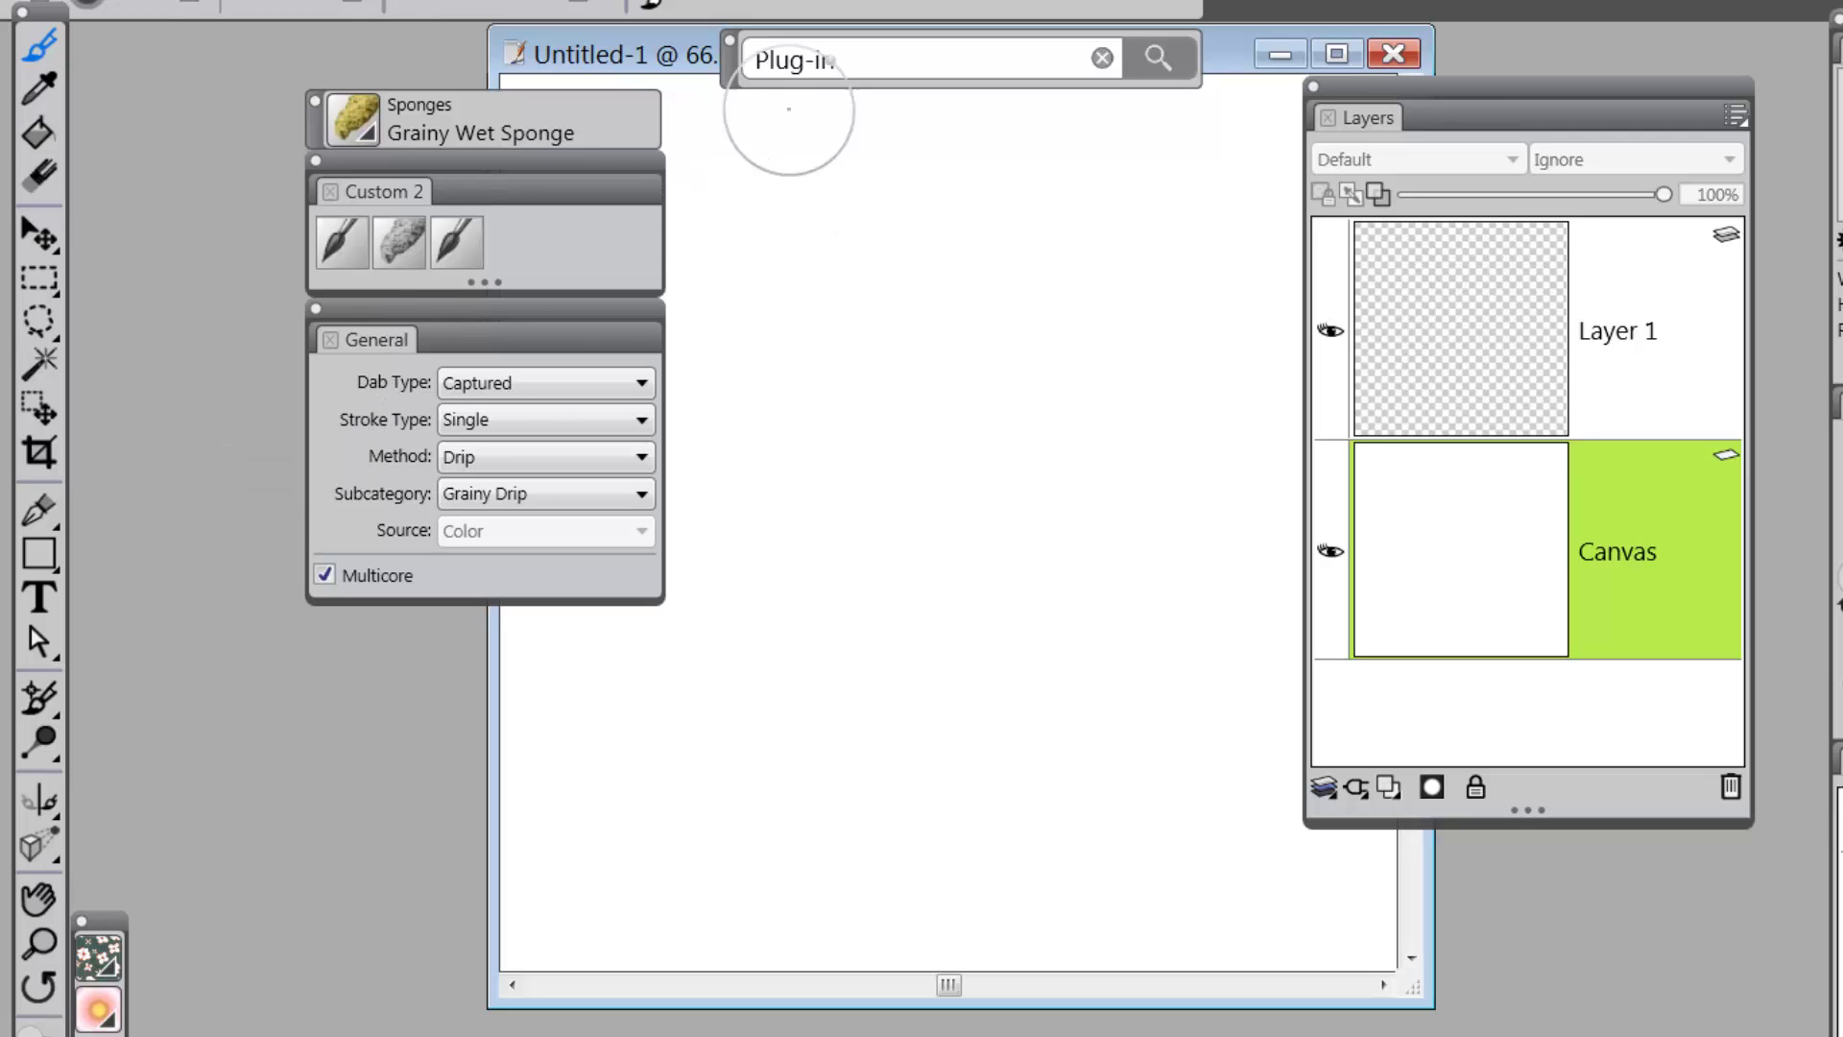
click(864, 67)
drag(864, 67, 640, 75)
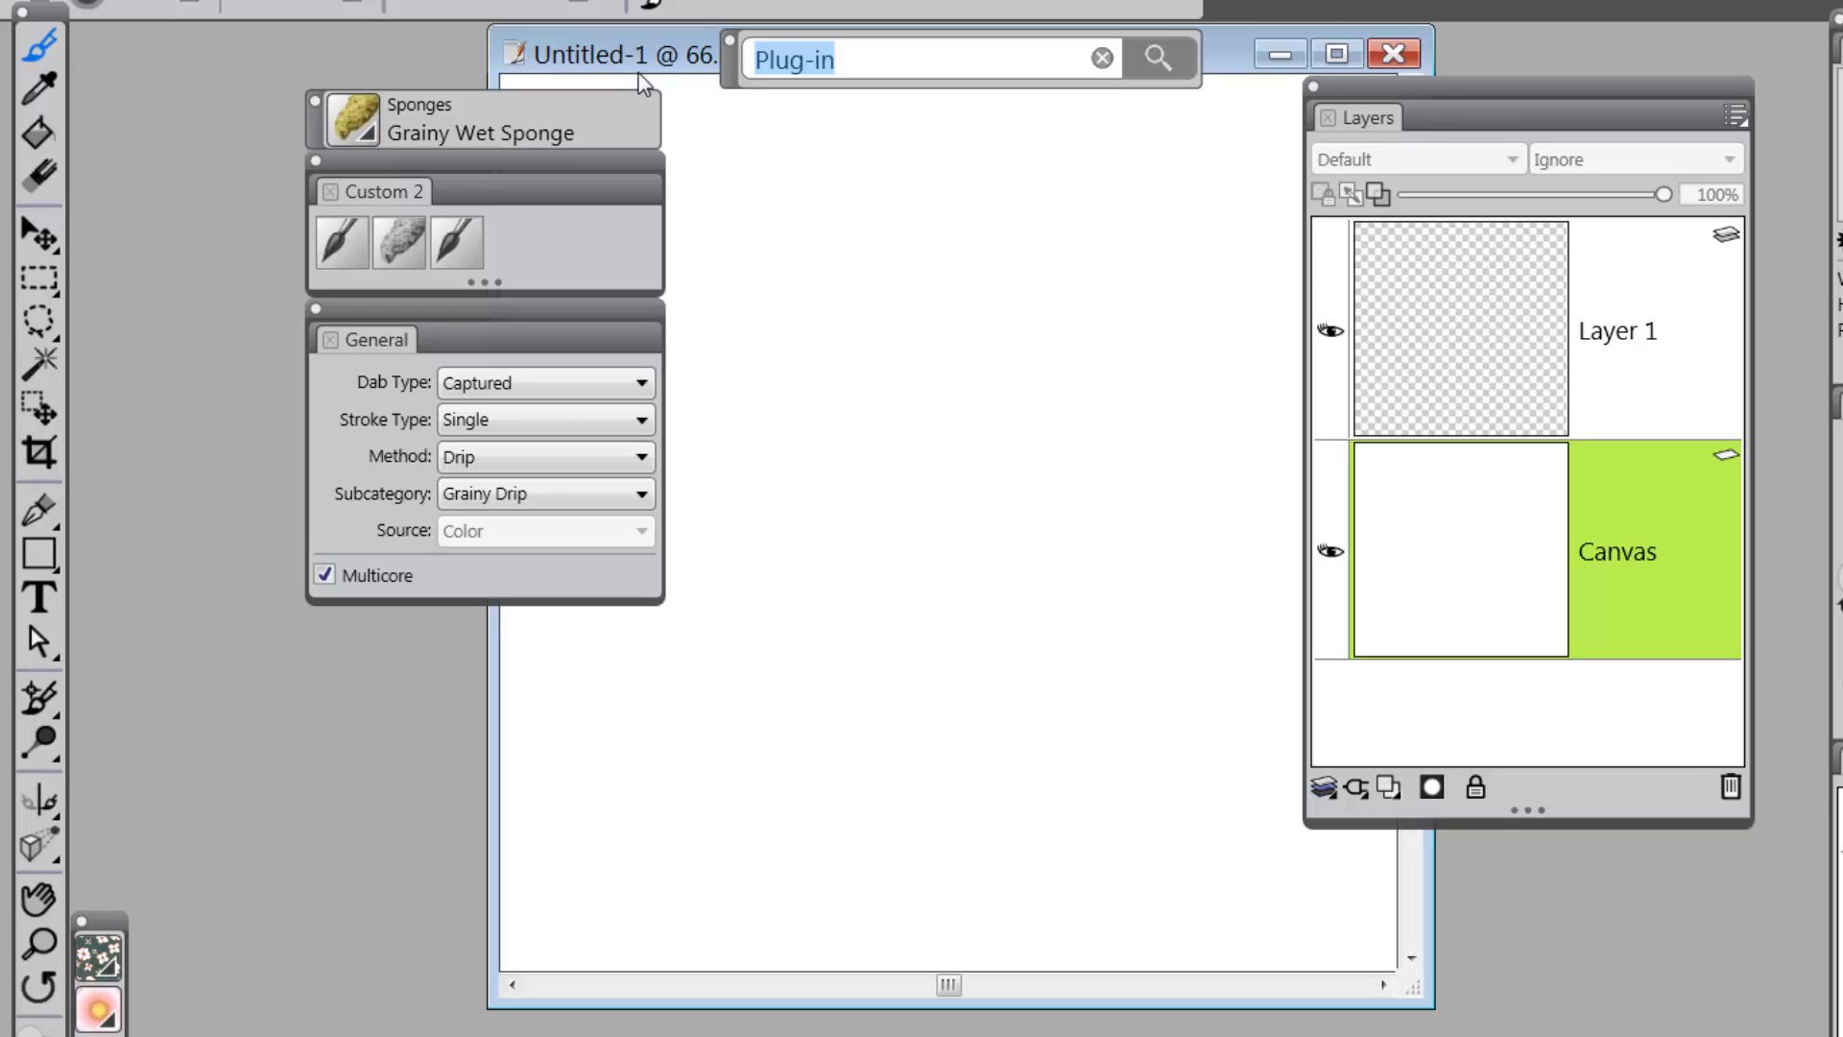
text(Drip)
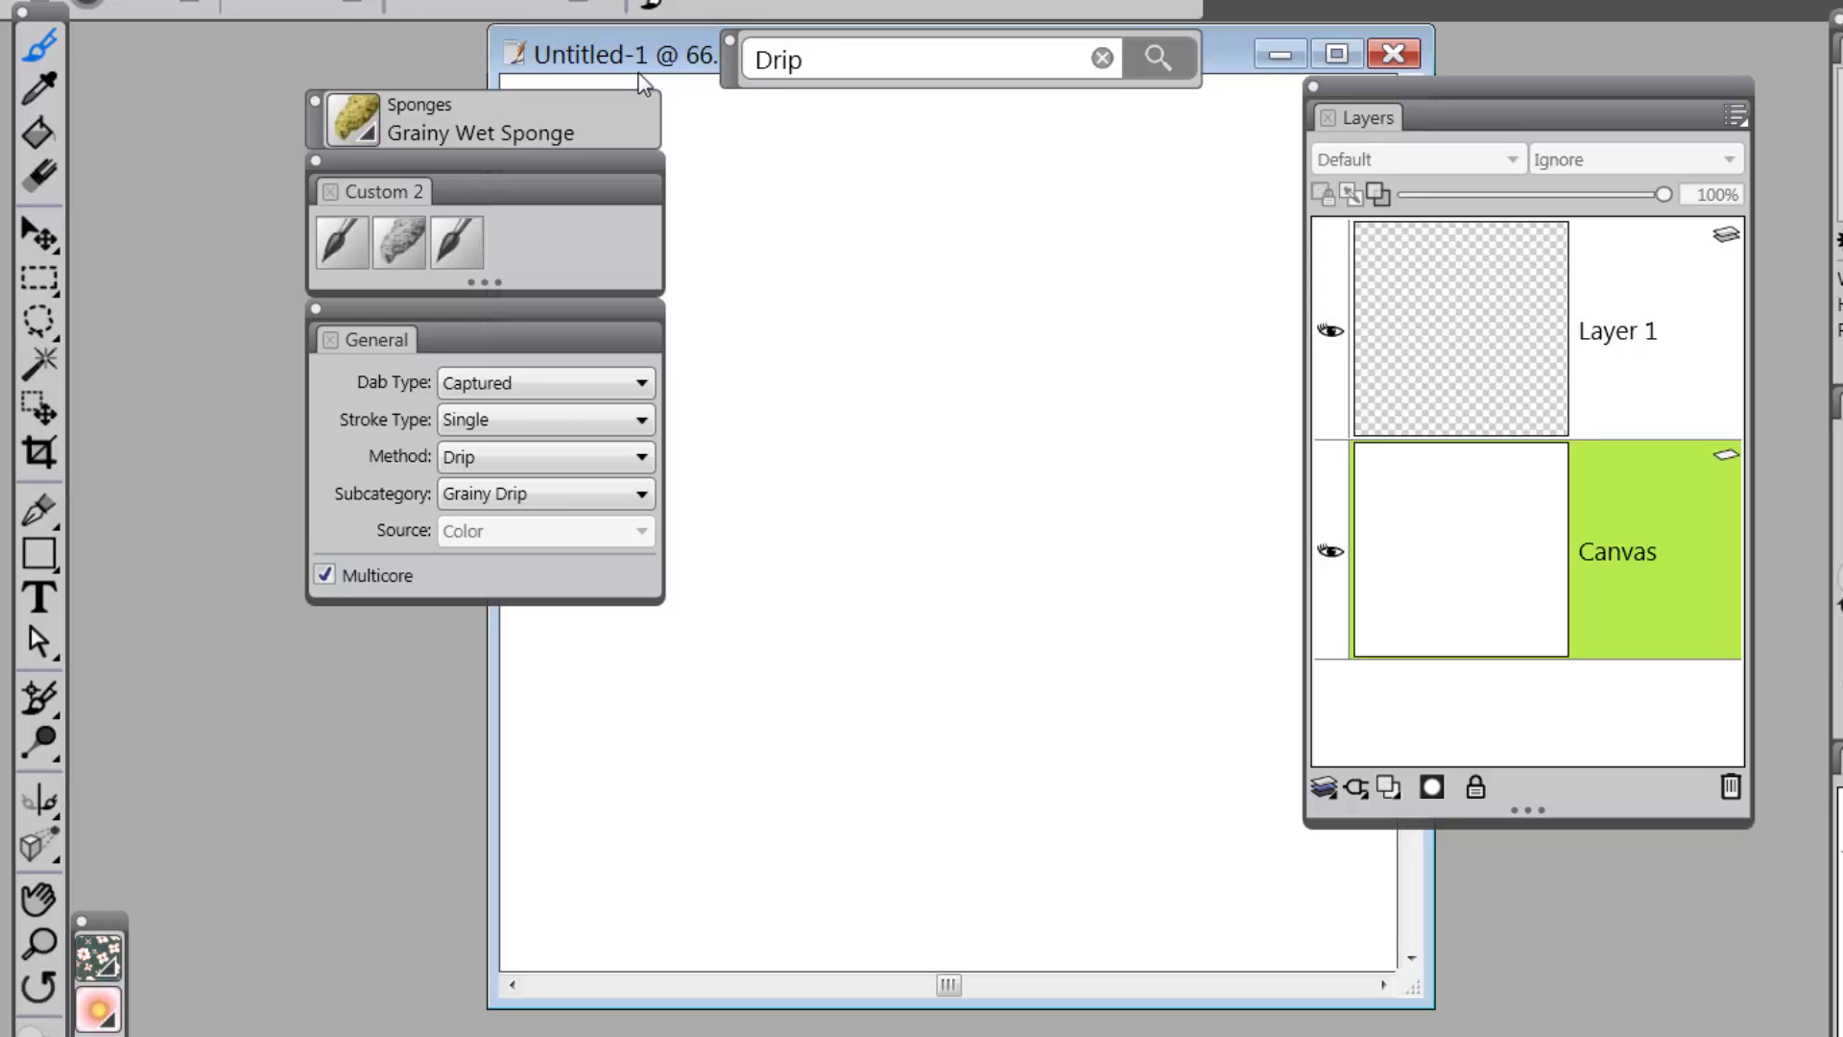
click(1152, 58)
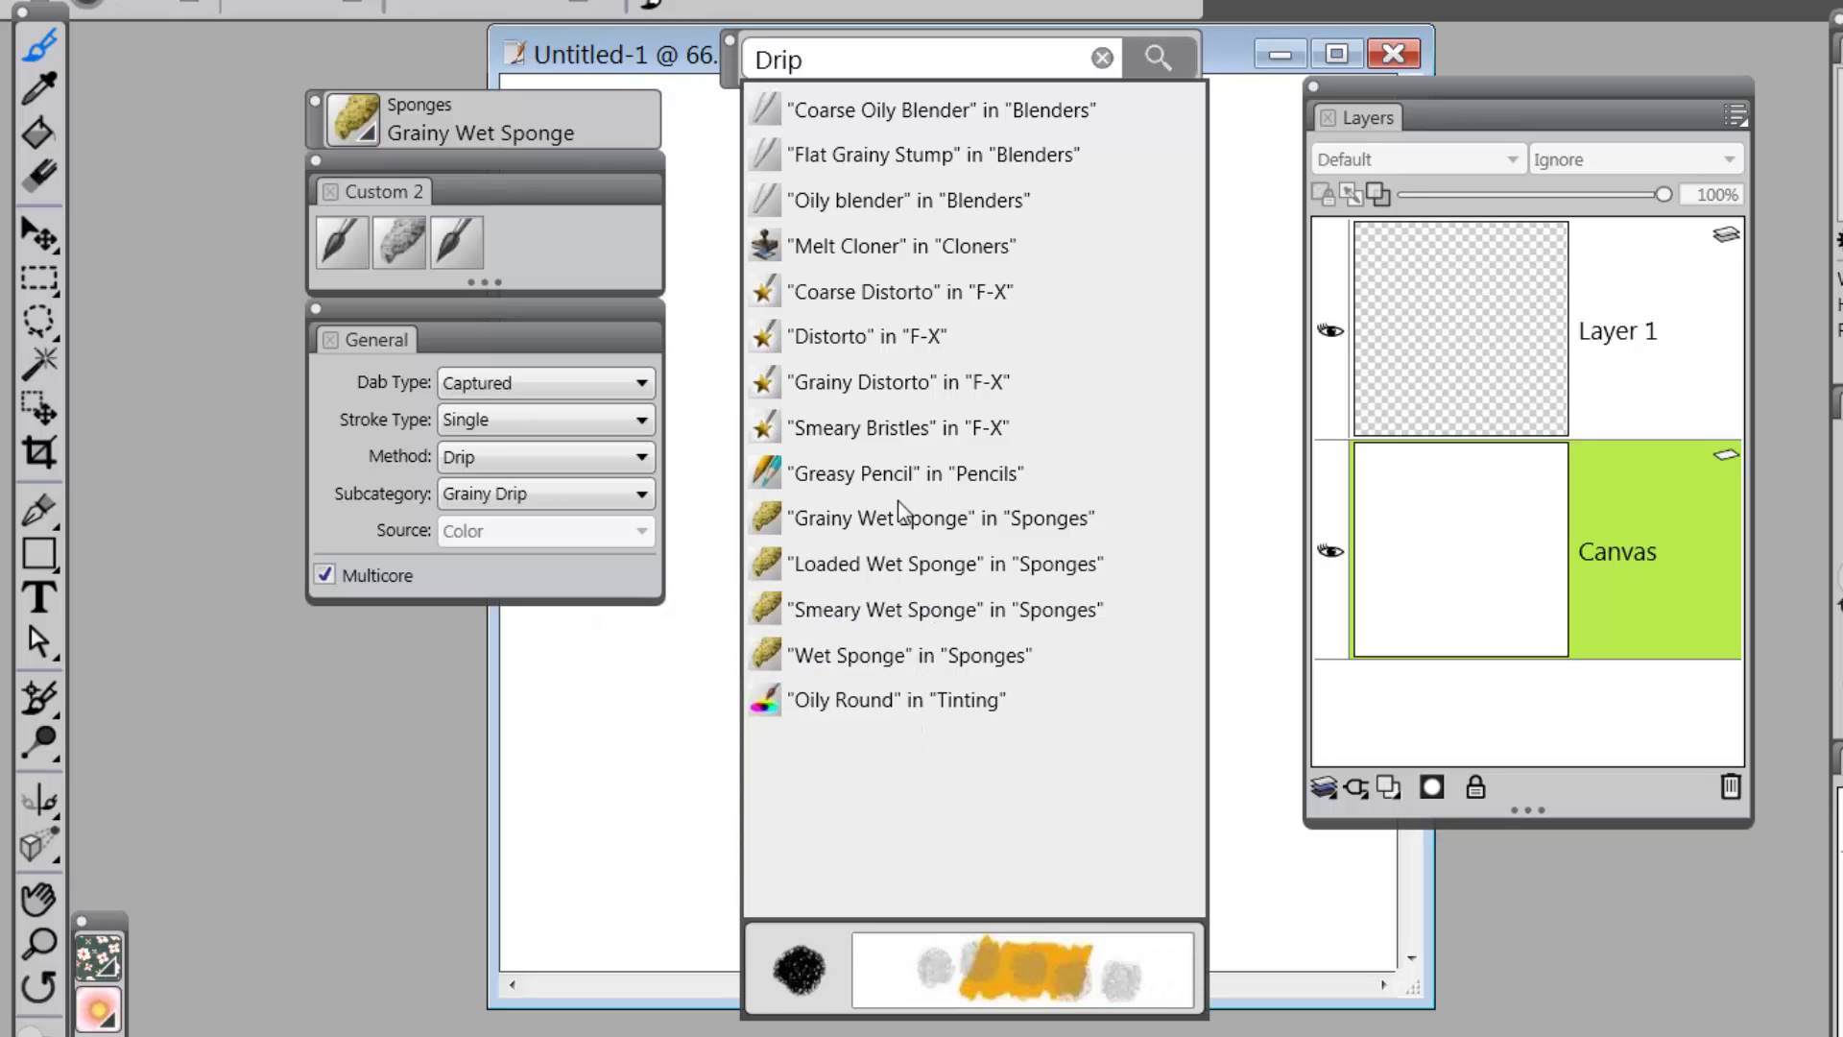
click(396, 787)
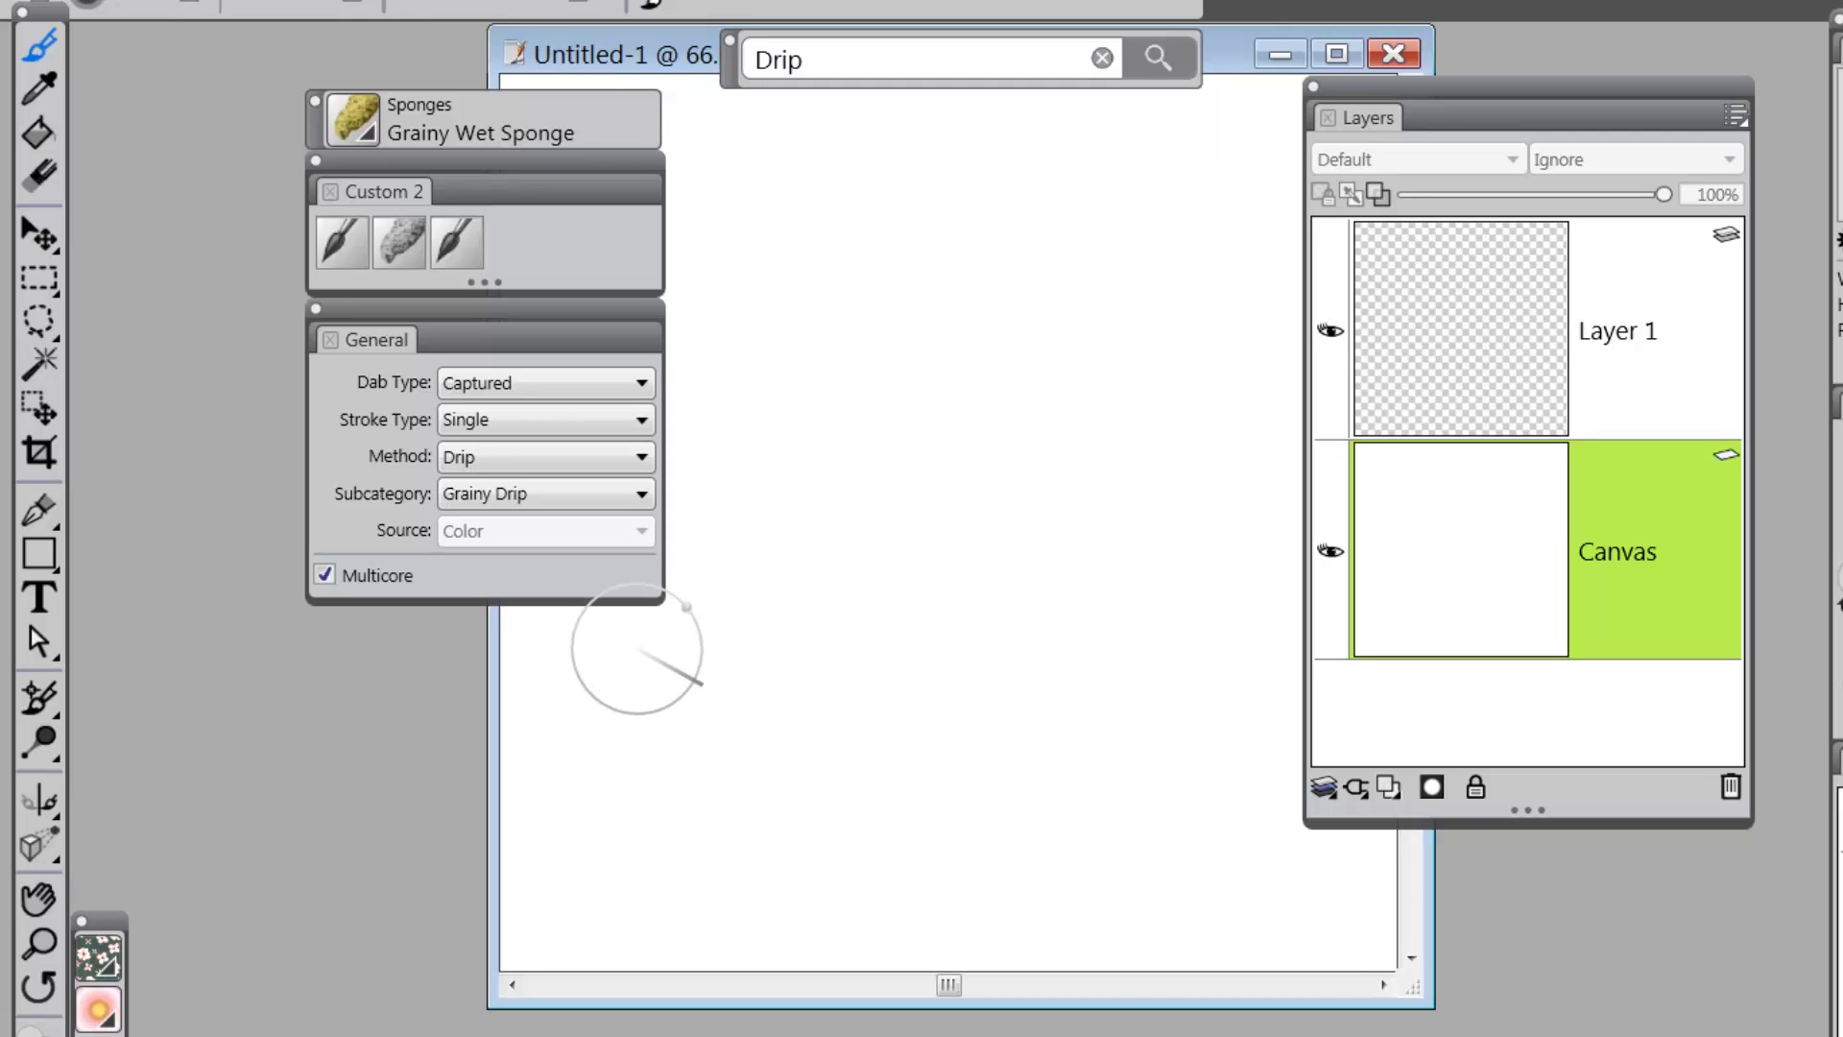
Step: Try to paint on the empty Layer 1 with the Grainy Wet Sponge brush
click(1610, 281)
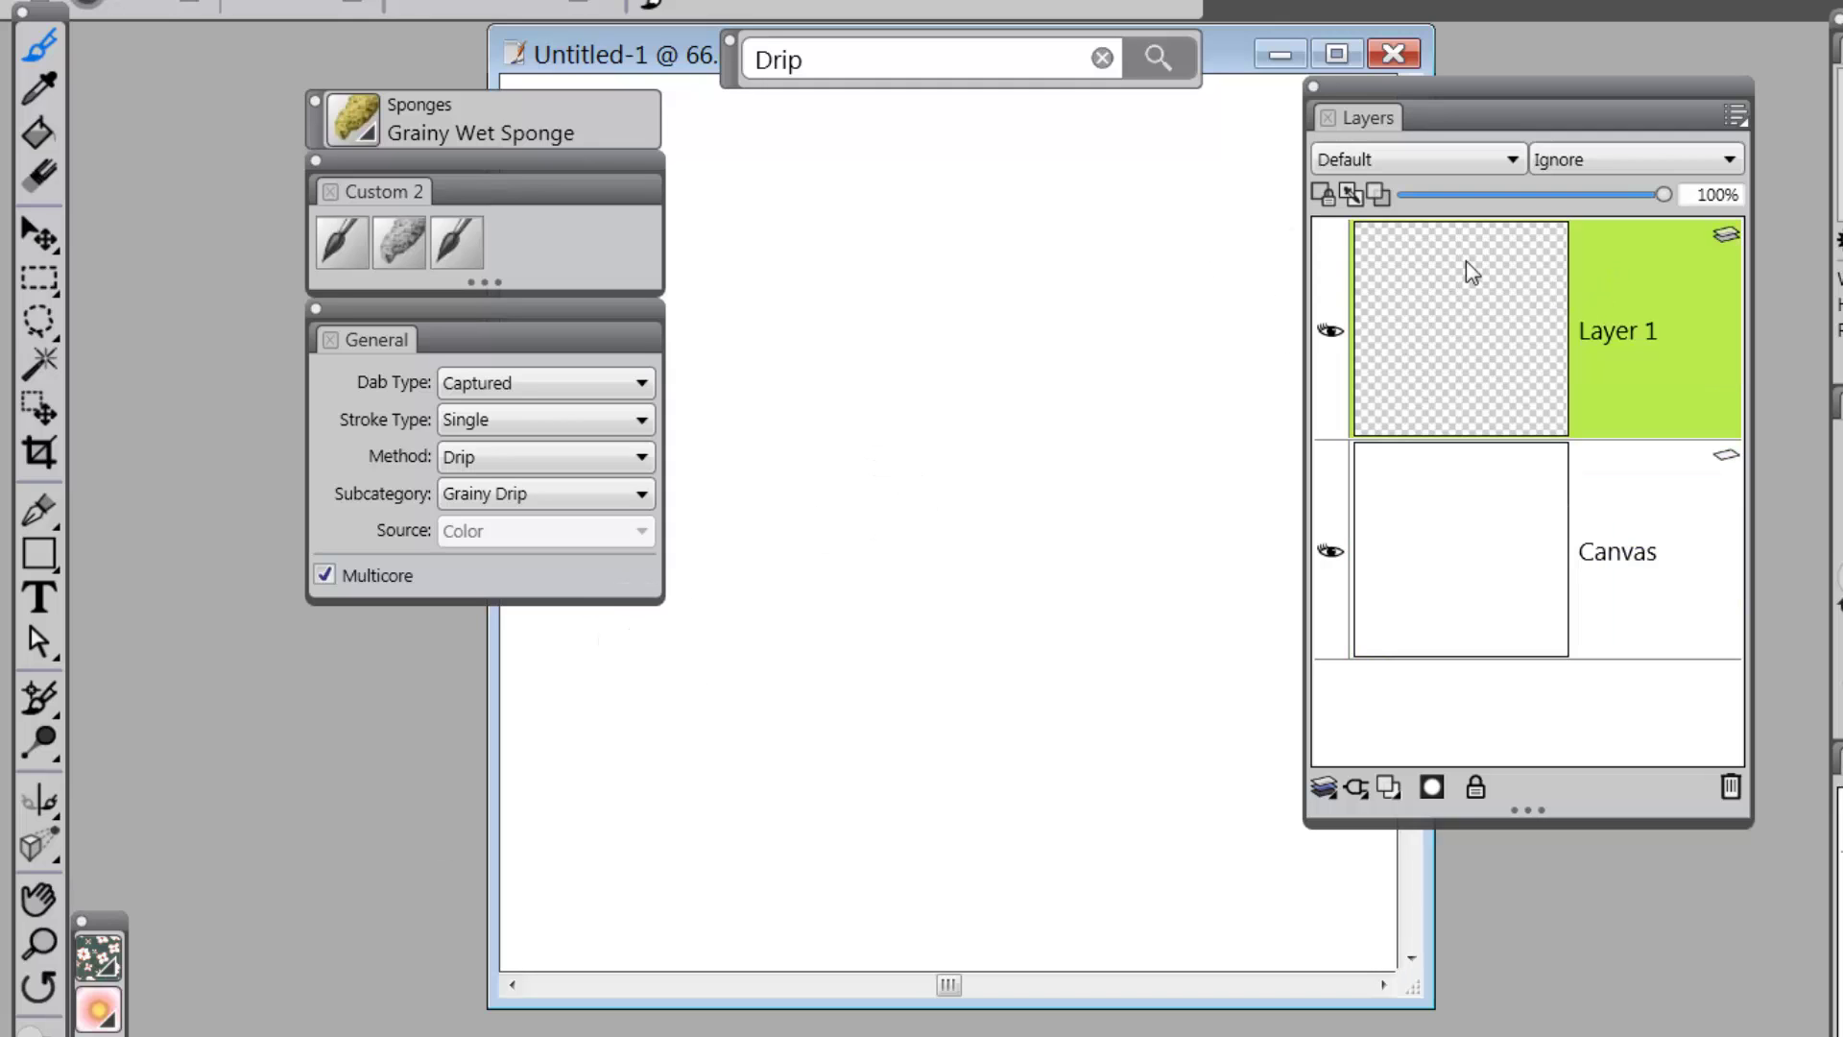
click(1323, 193)
click(361, 131)
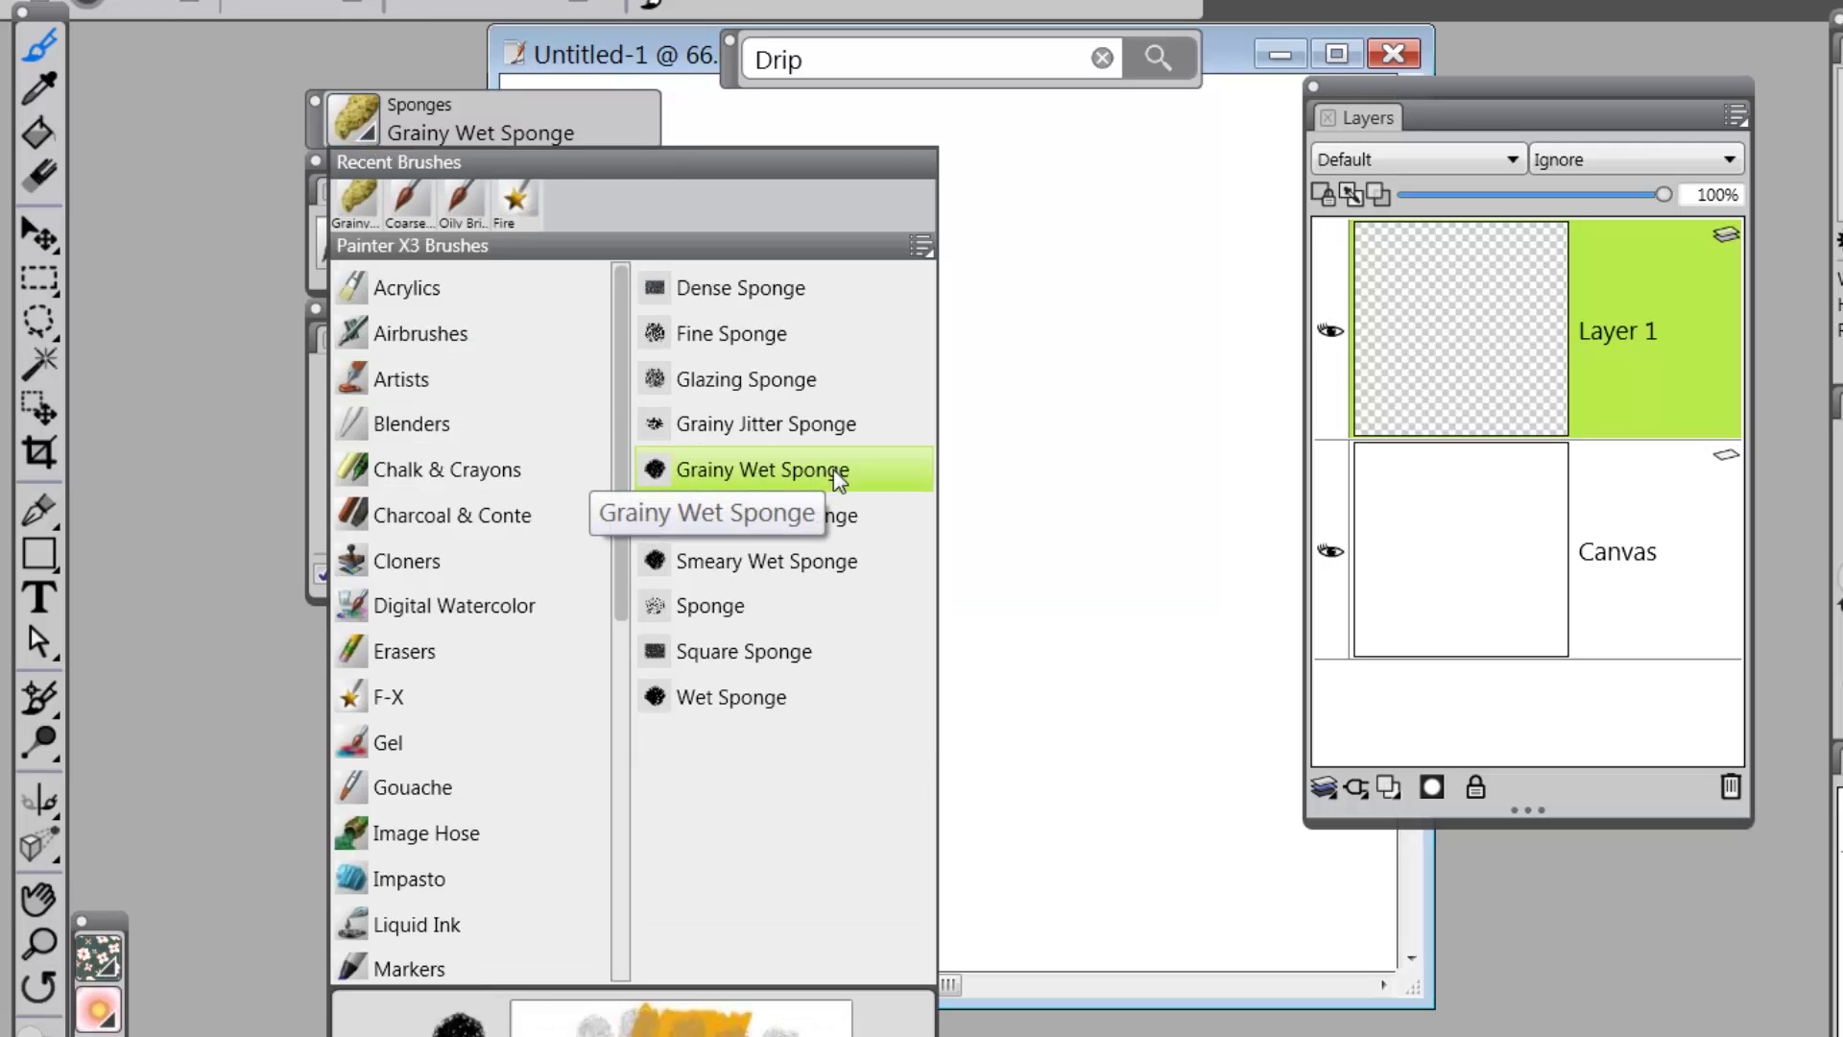
click(943, 688)
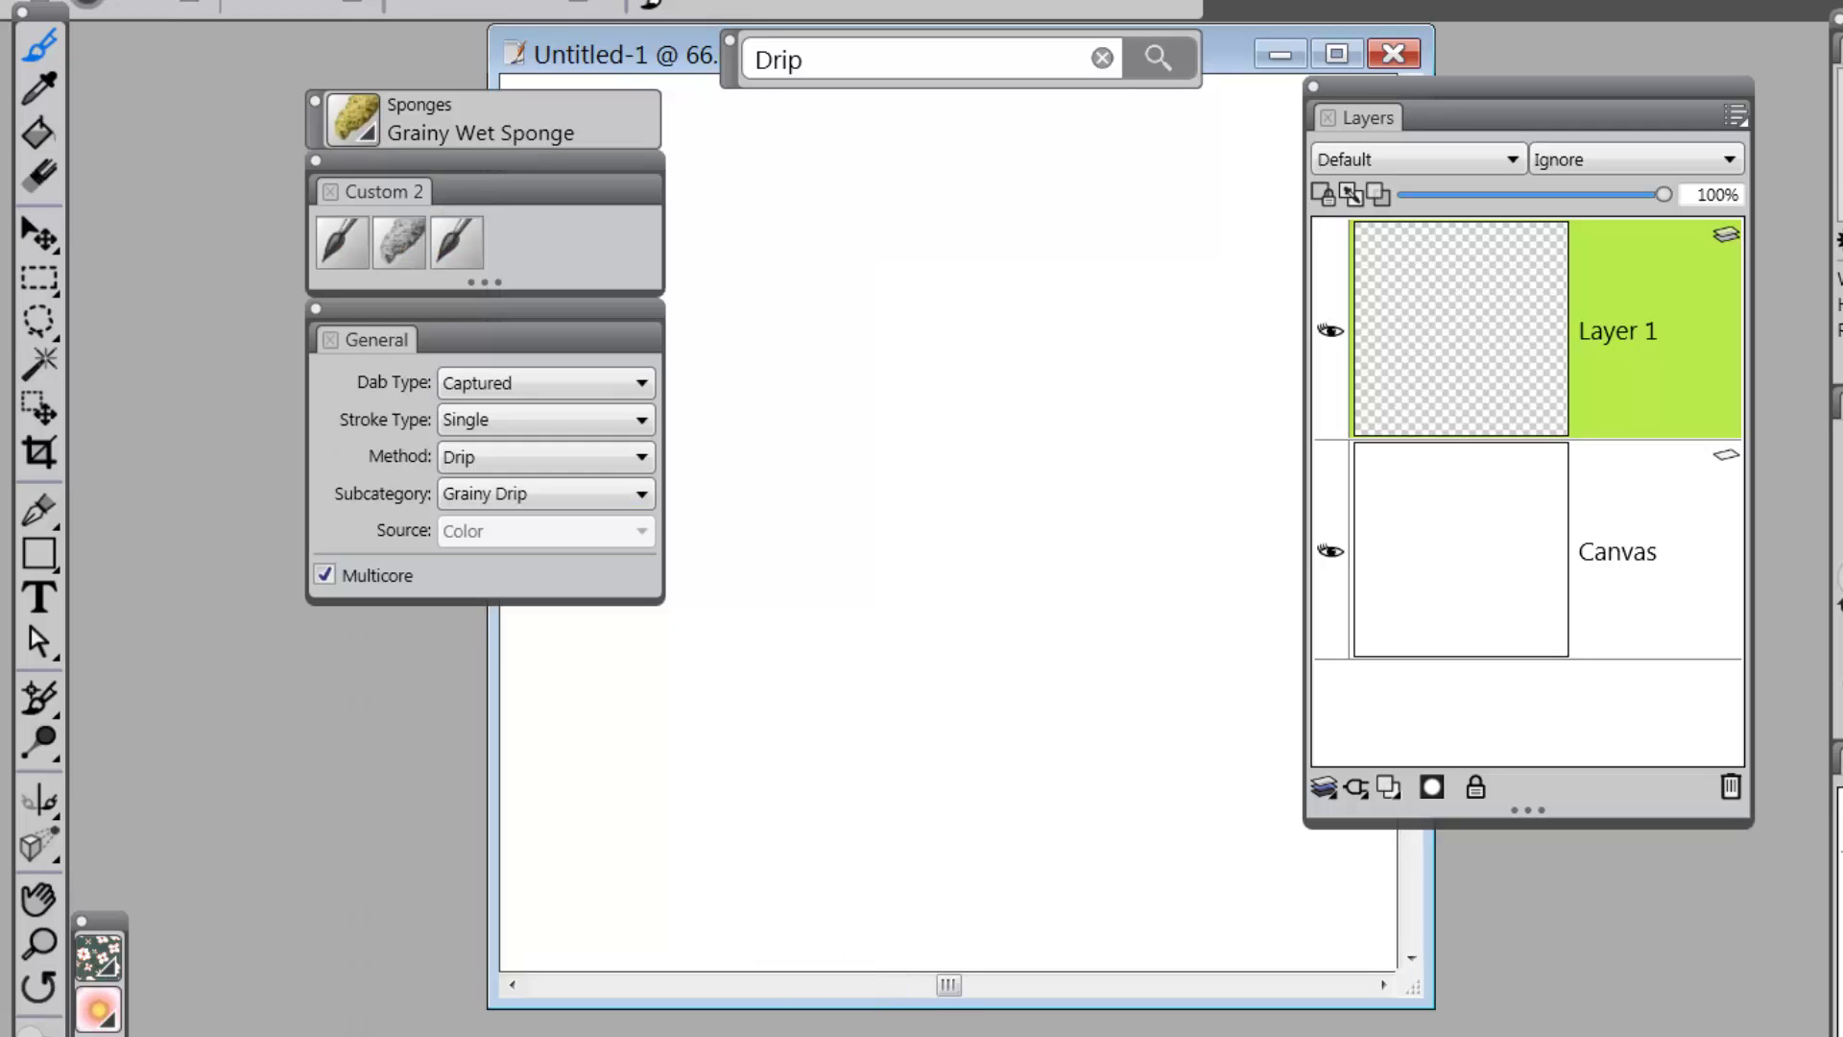
mouse_move(999, 263)
mouse_down()
mouse_move(920, 414)
mouse_move(997, 320)
mouse_move(1023, 406)
mouse_up()
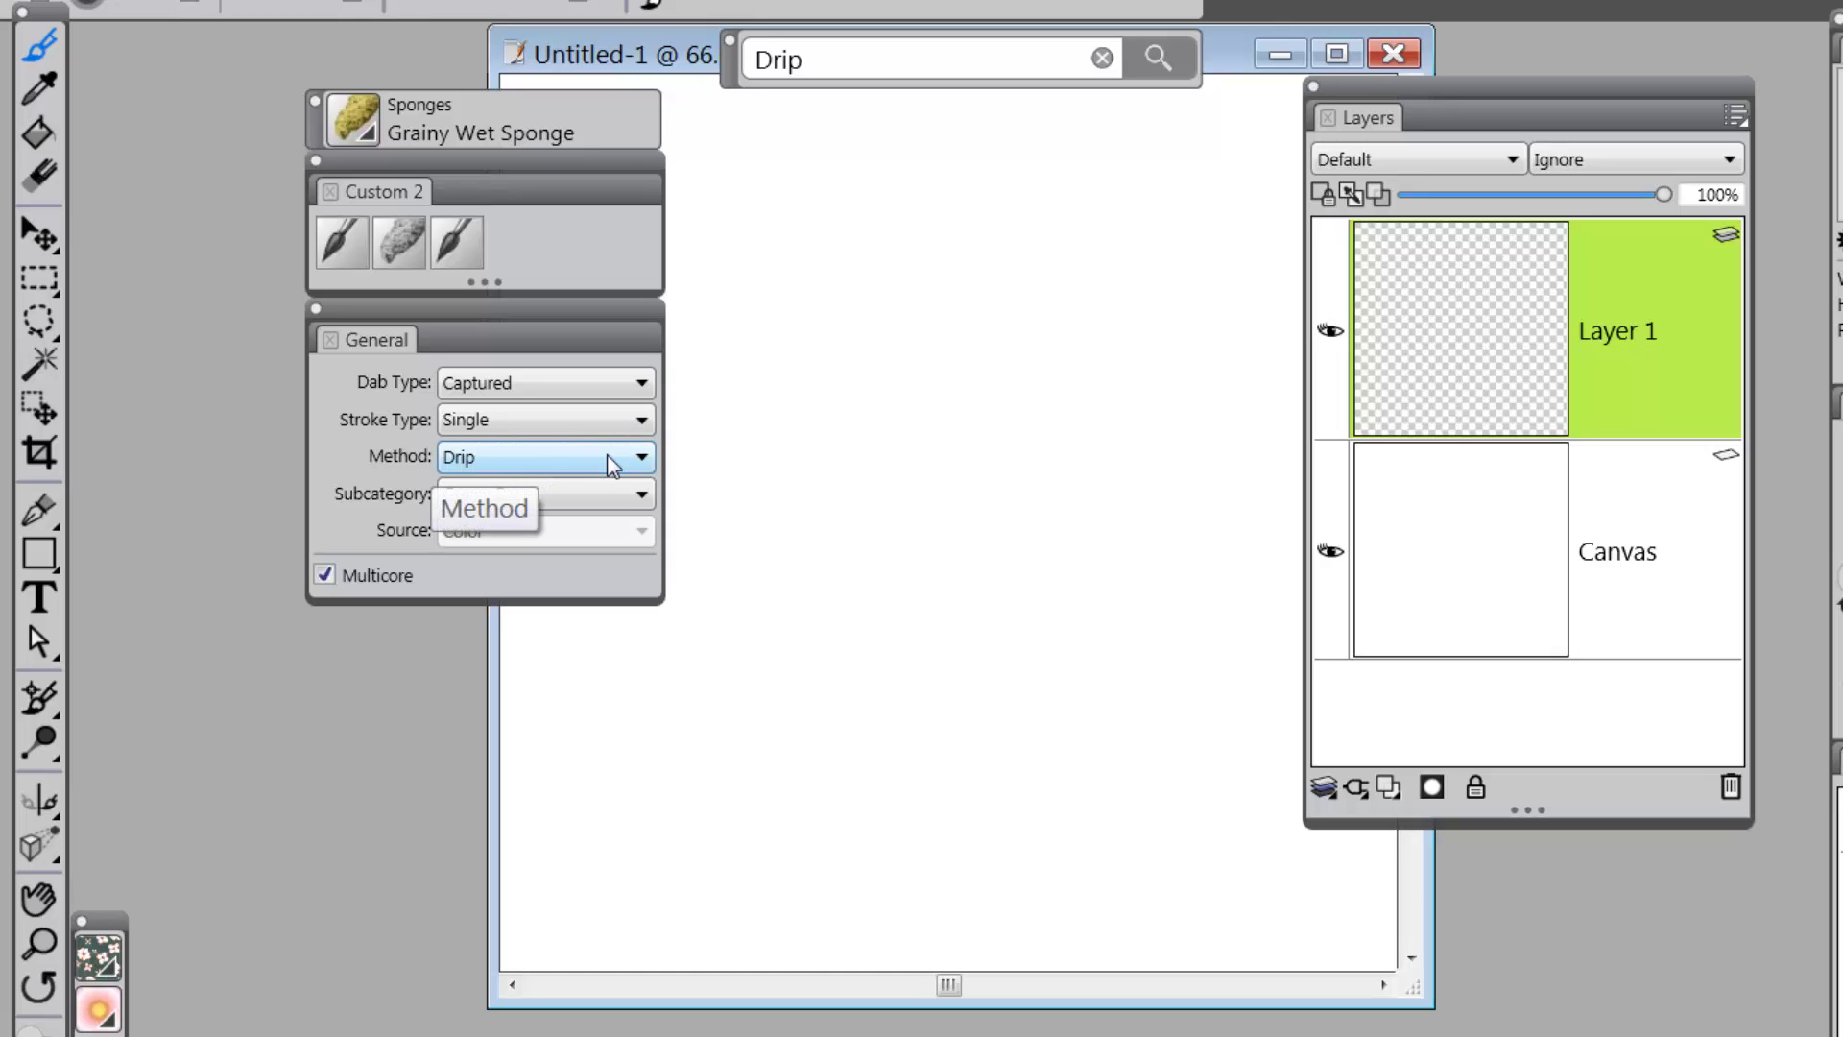
Step: Paint a dark blue patch on the Canvas layer with the Grainy Wet Sponge brush
click(1612, 515)
mouse_move(844, 677)
mouse_down()
mouse_move(769, 769)
mouse_move(844, 659)
mouse_move(872, 567)
mouse_move(938, 752)
mouse_up()
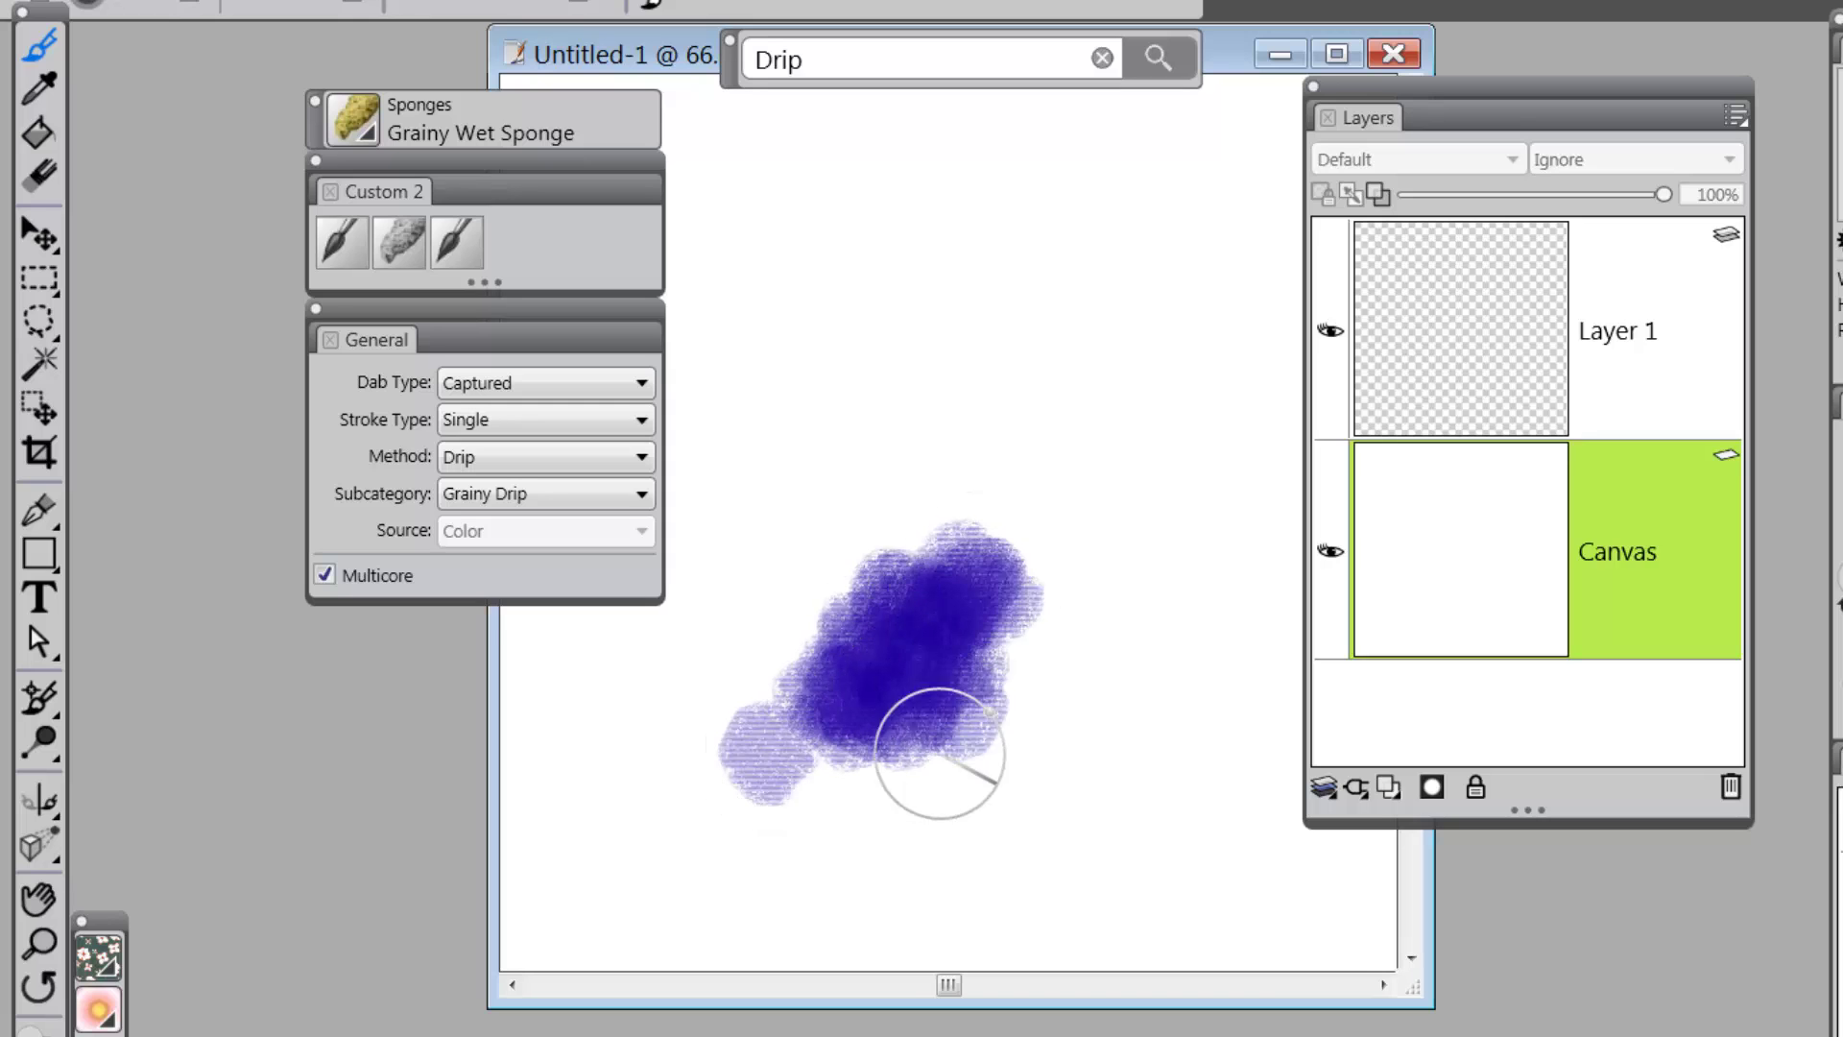
Step: Paint dark blue Oily Bristle strokes on Layer 1, above the sponge patch
click(471, 238)
click(1576, 305)
mouse_move(993, 216)
mouse_down()
mouse_move(887, 333)
mouse_move(944, 278)
mouse_move(950, 402)
mouse_up()
mouse_move(1024, 275)
mouse_down()
mouse_move(1057, 246)
mouse_move(1012, 351)
mouse_move(1028, 308)
mouse_move(988, 337)
mouse_move(951, 439)
mouse_up()
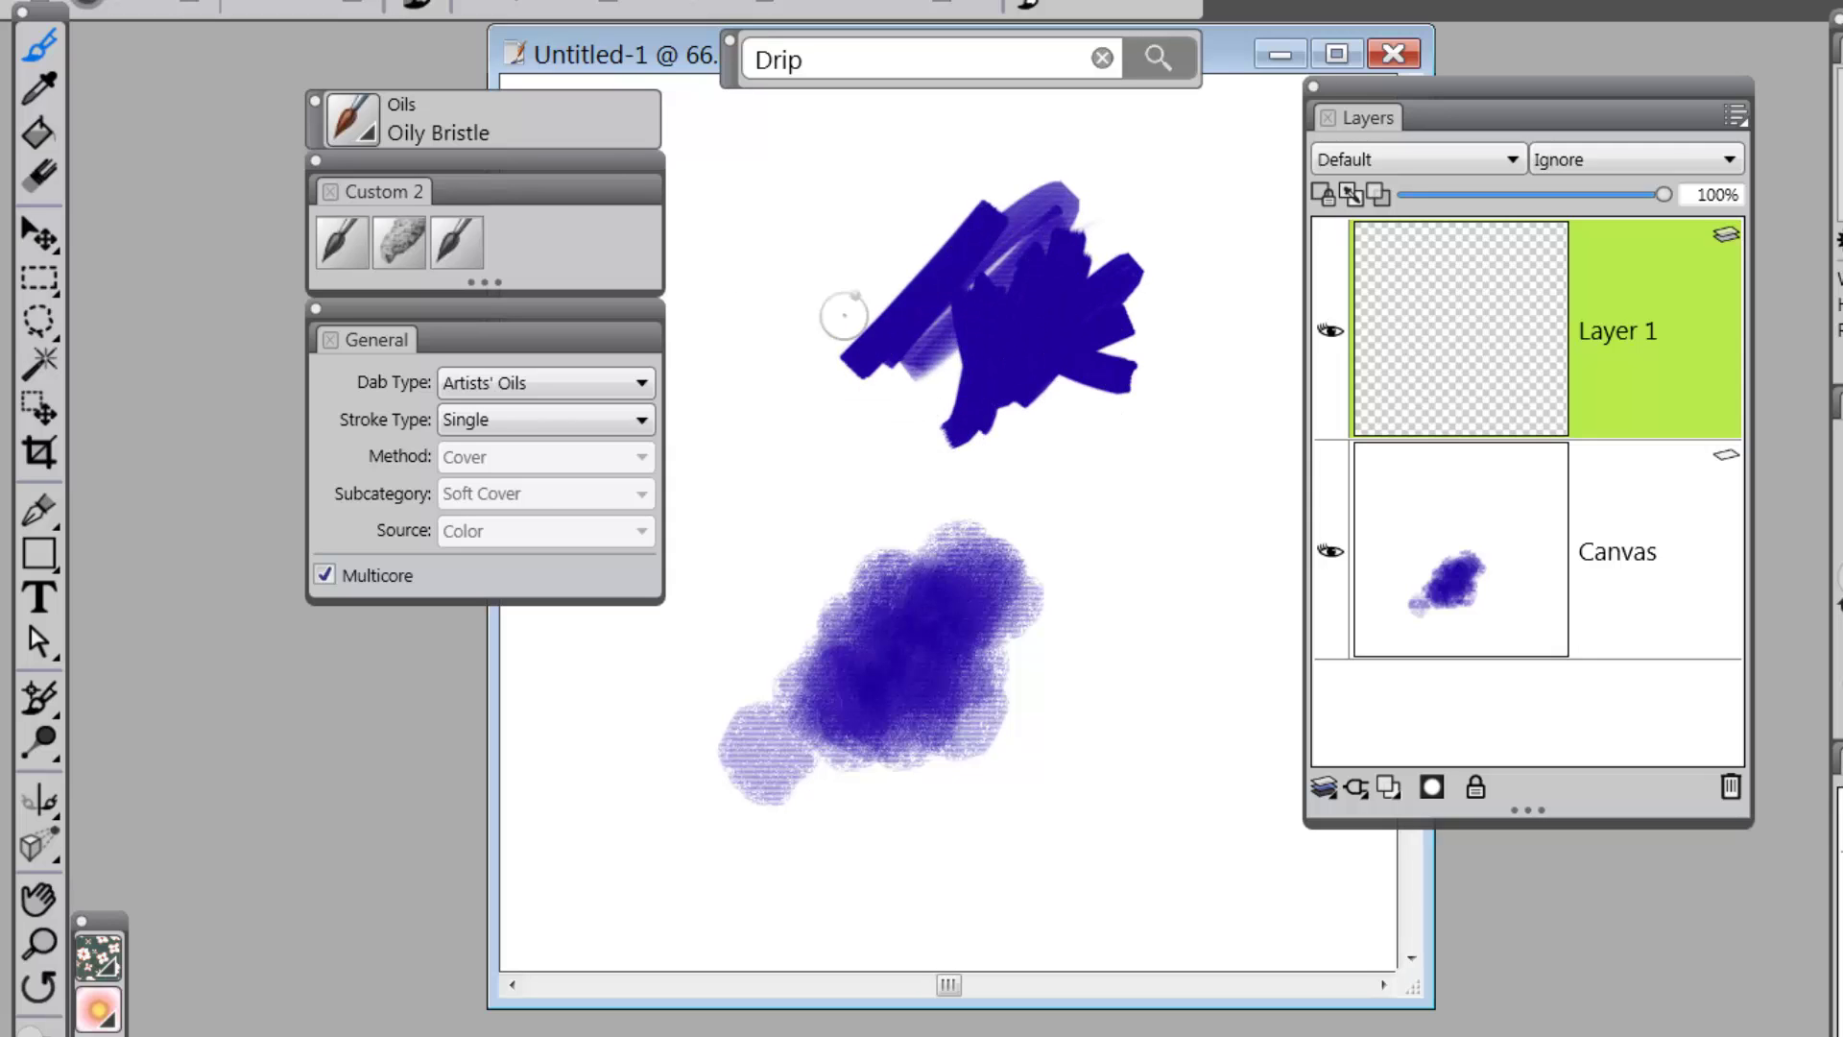
Step: Paint red over part of the dark blue strokes on Layer 1 with the Grainy Wet Sponge brush
click(390, 236)
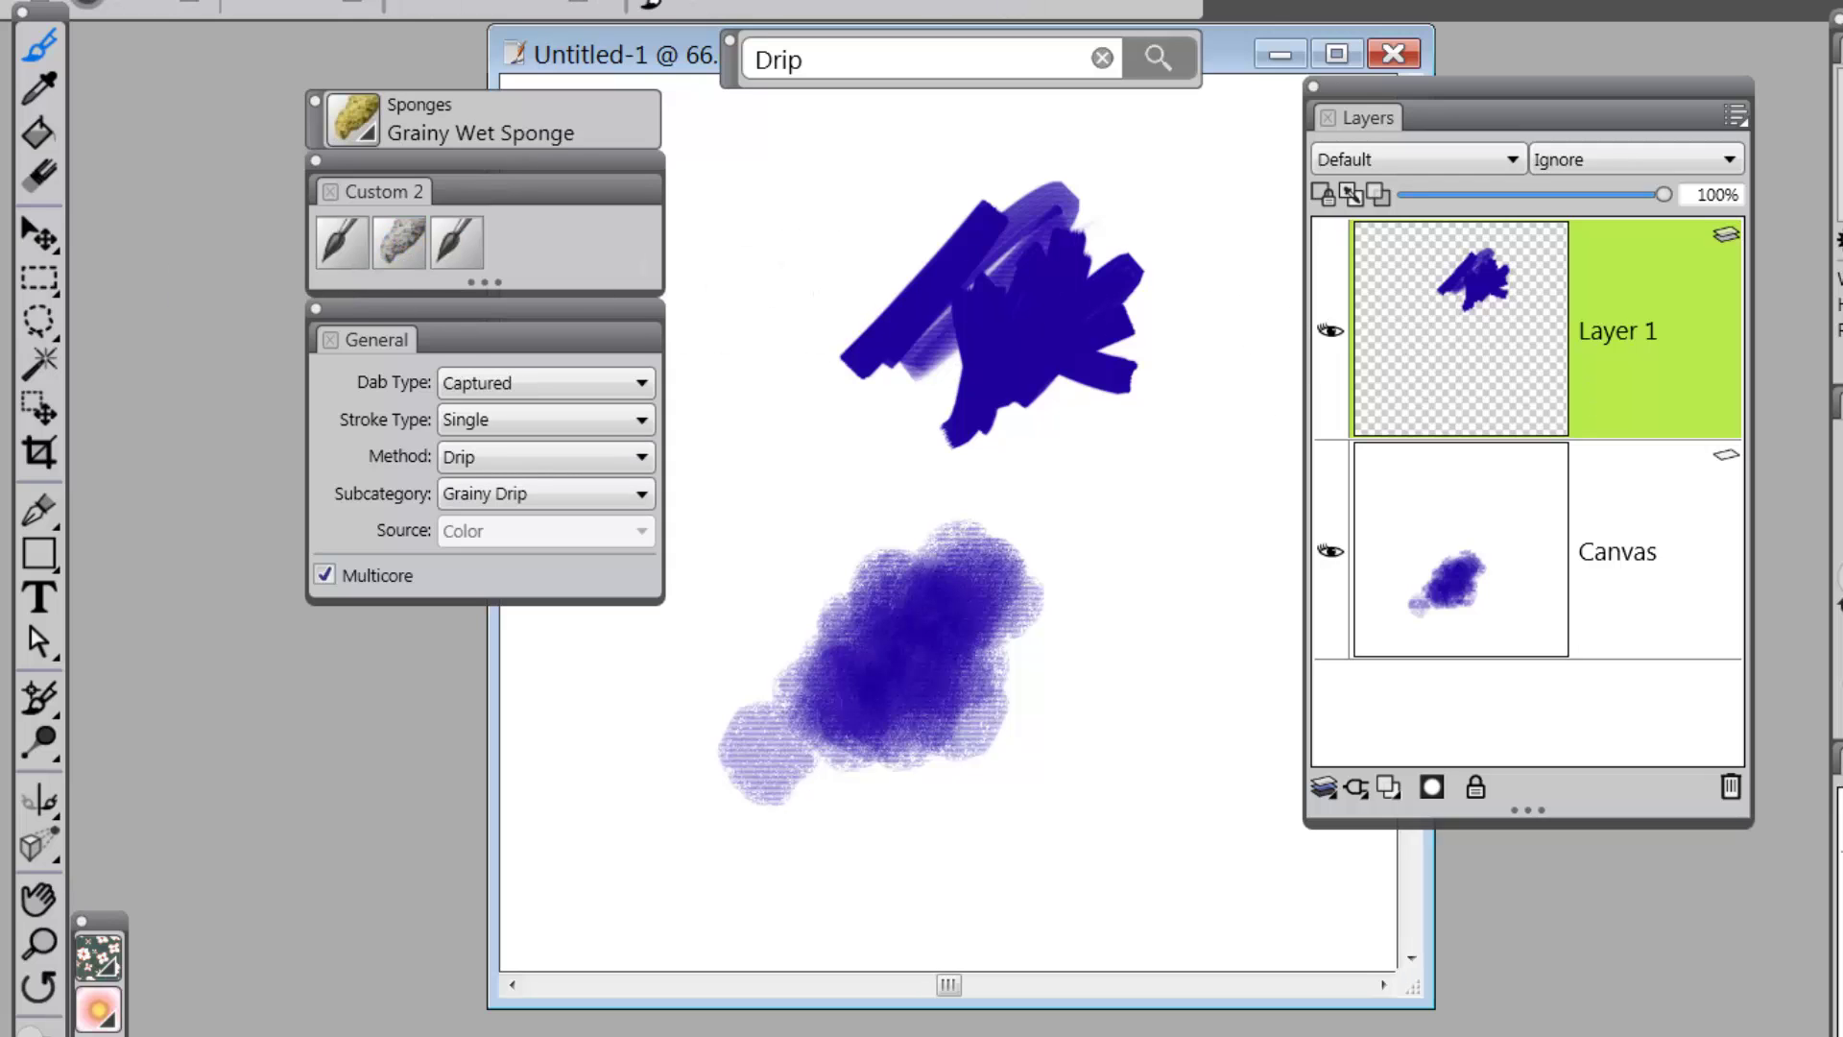
mouse_move(1110, 416)
mouse_down()
mouse_move(1029, 319)
mouse_move(1031, 359)
mouse_move(1010, 305)
mouse_move(1059, 294)
mouse_move(1036, 329)
mouse_move(1066, 317)
mouse_move(1046, 263)
mouse_move(1110, 263)
mouse_move(1079, 326)
mouse_move(1069, 302)
mouse_move(1047, 343)
mouse_move(1061, 322)
mouse_move(988, 354)
mouse_up()
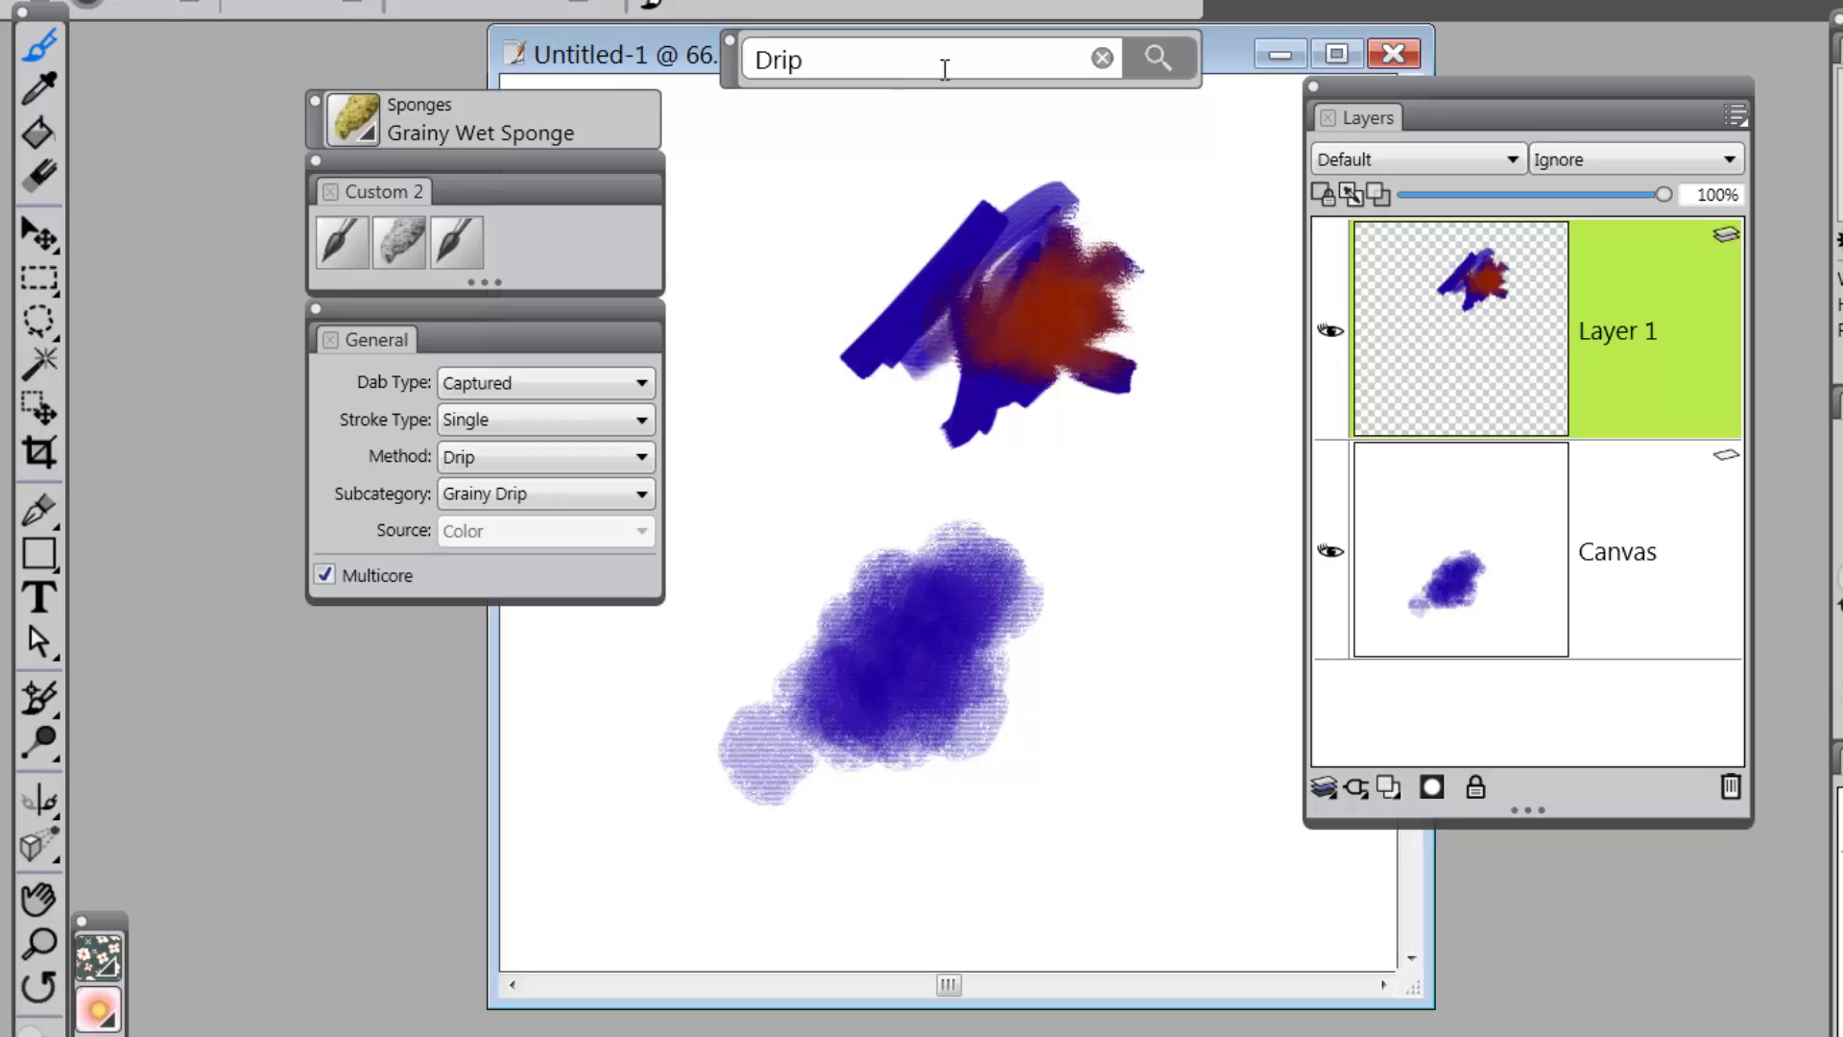
Step: Review the list of Drip brushes and the variants in the Sponges category
click(1156, 56)
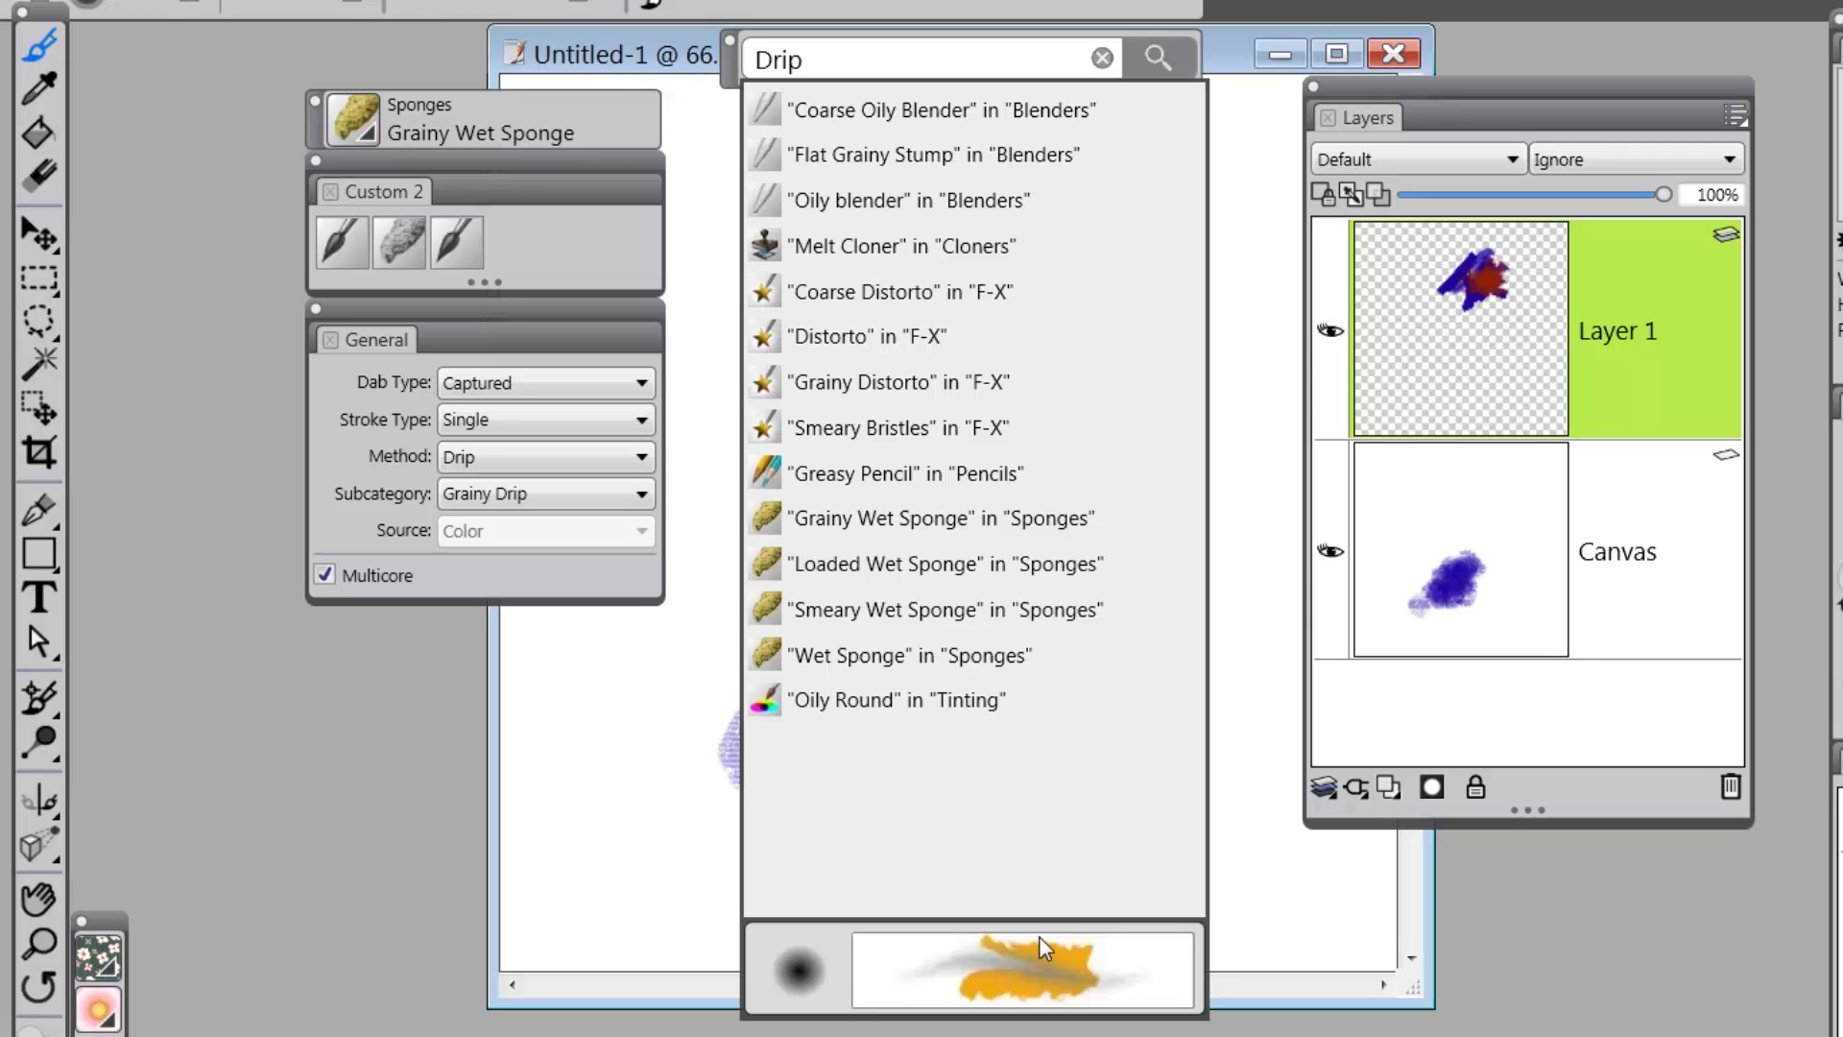
click(365, 135)
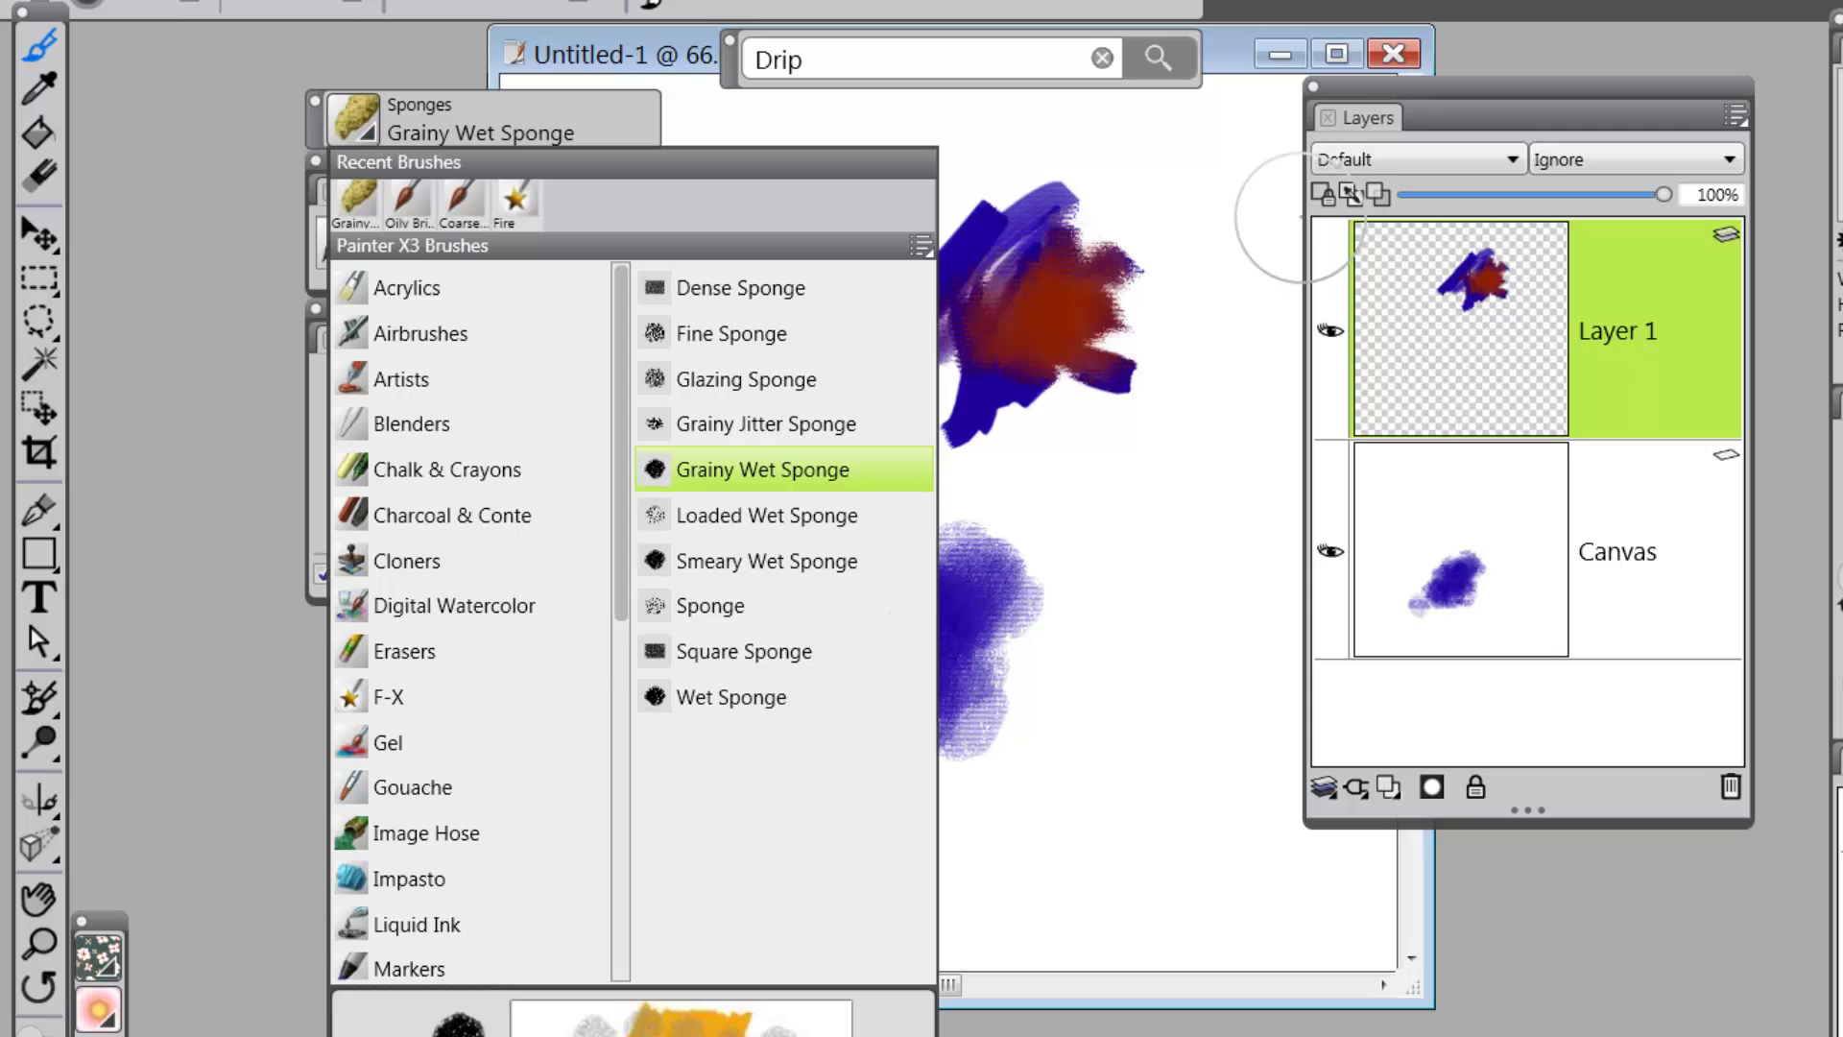
click(1144, 483)
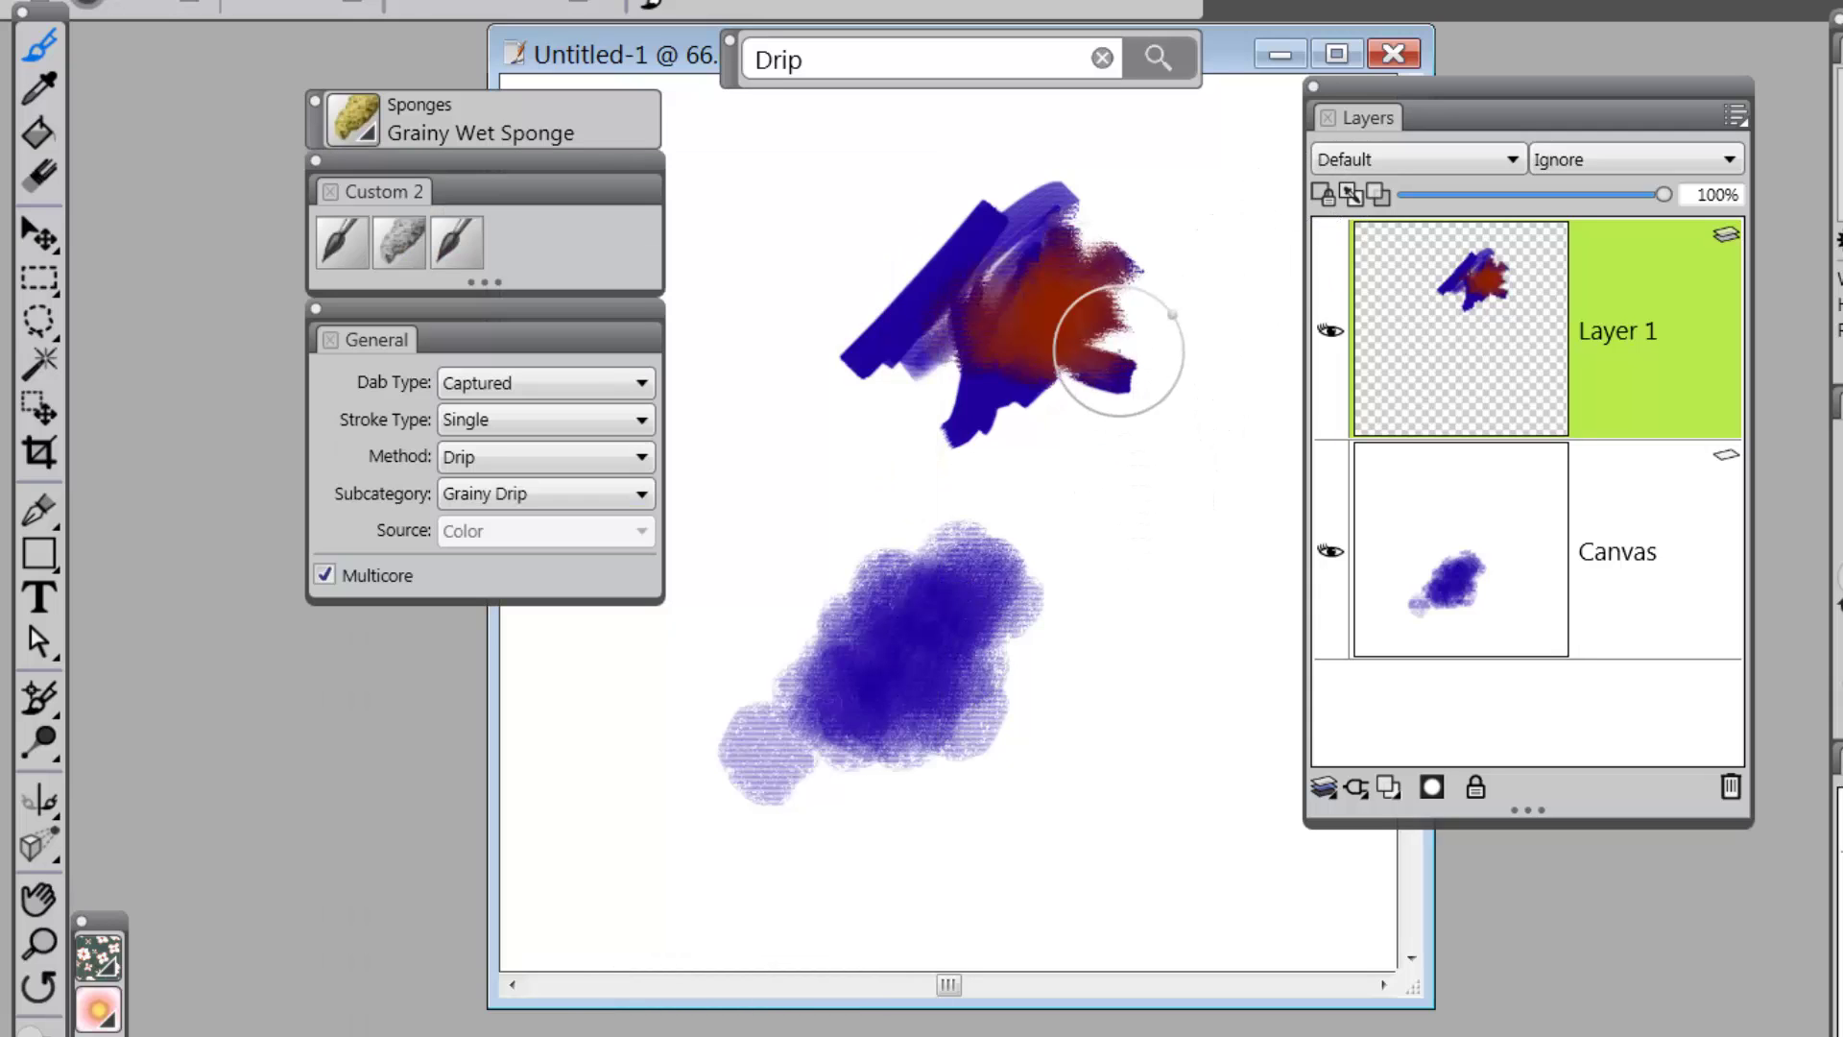